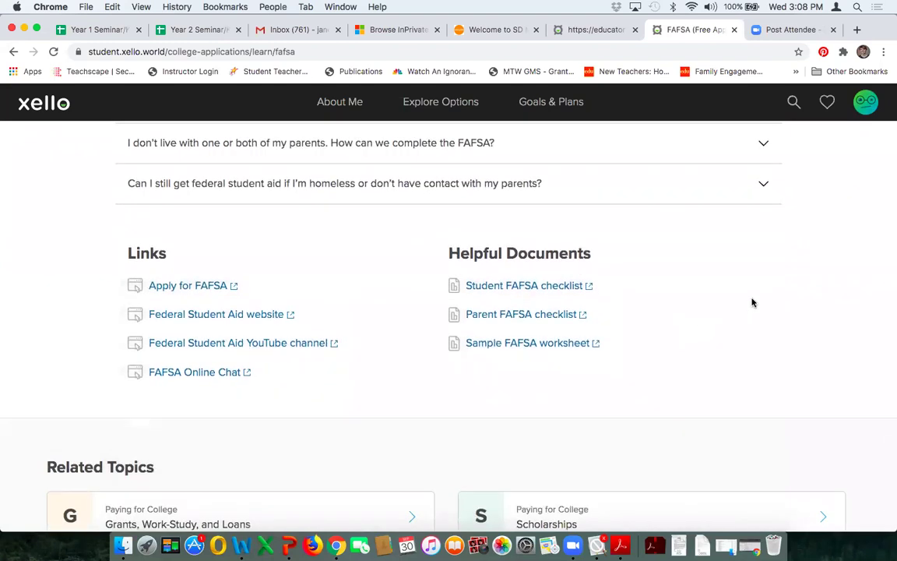
Step: From the FAFSA page's related topics, open the Grants, Work-Study, and Loans article
scroll(748, 303, "down", 2)
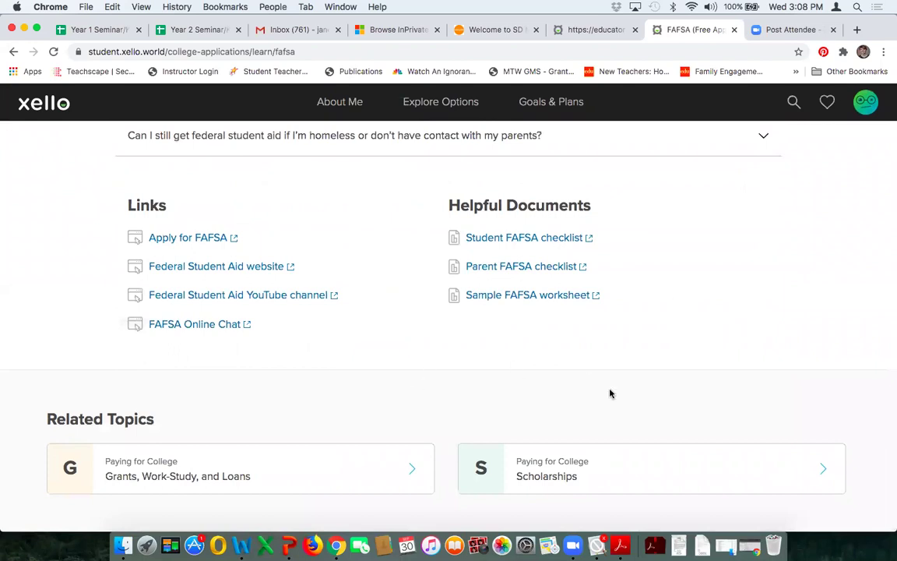
left_click(207, 487)
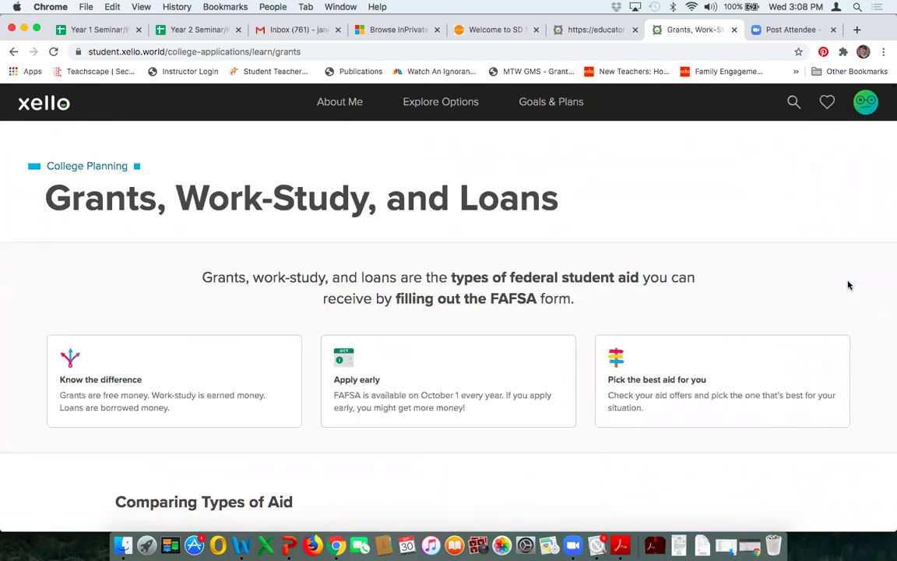
Step: Read through the Grants, Work-Study, and Loans guide and open the related Scholarships topic
scroll(848, 285, "down", 2)
scroll(849, 285, "down", 1)
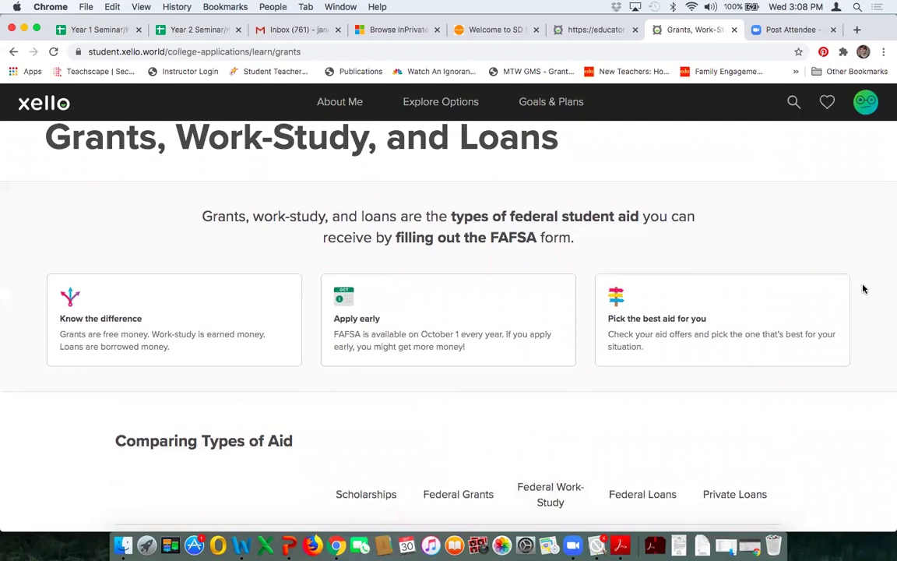
scroll(863, 289, "down", 1)
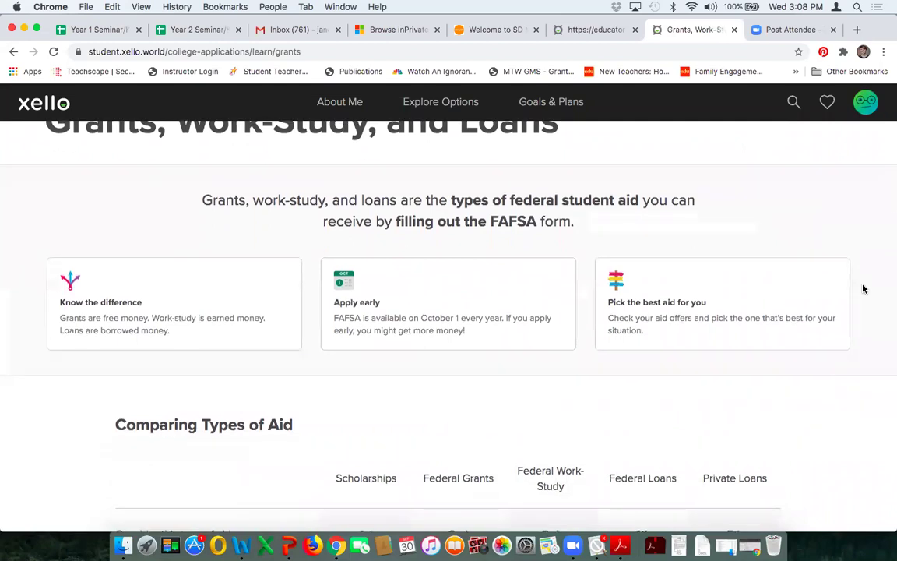
scroll(862, 289, "up", 3)
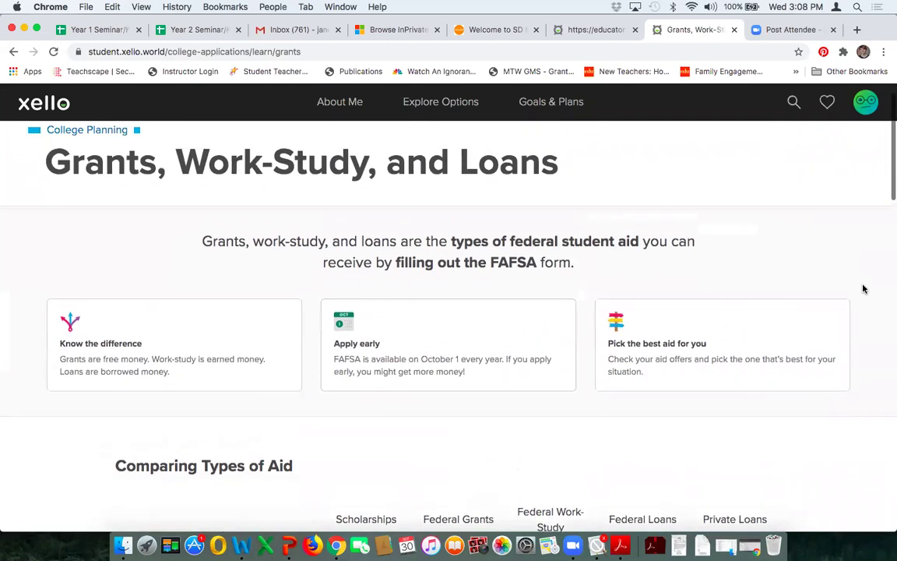
scroll(862, 288, "down", 1)
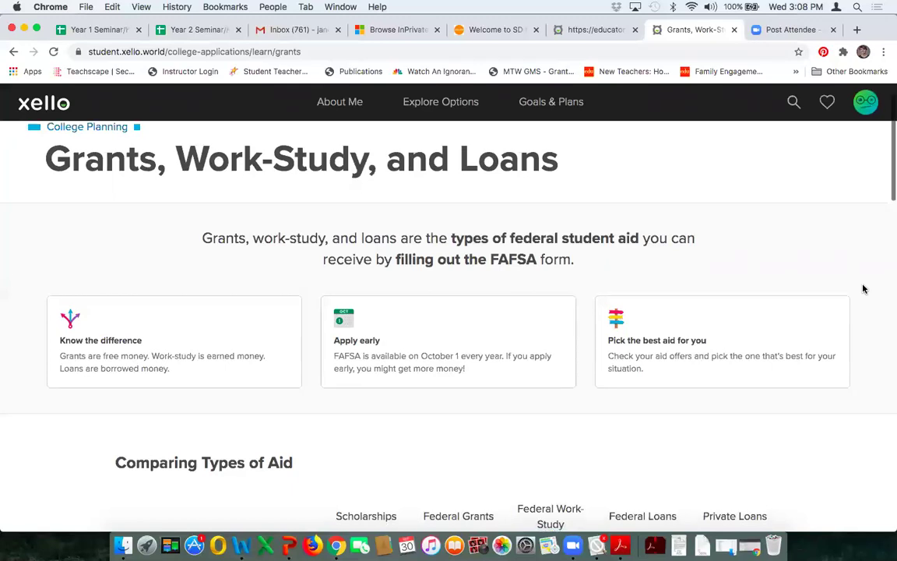
scroll(863, 289, "down", 5)
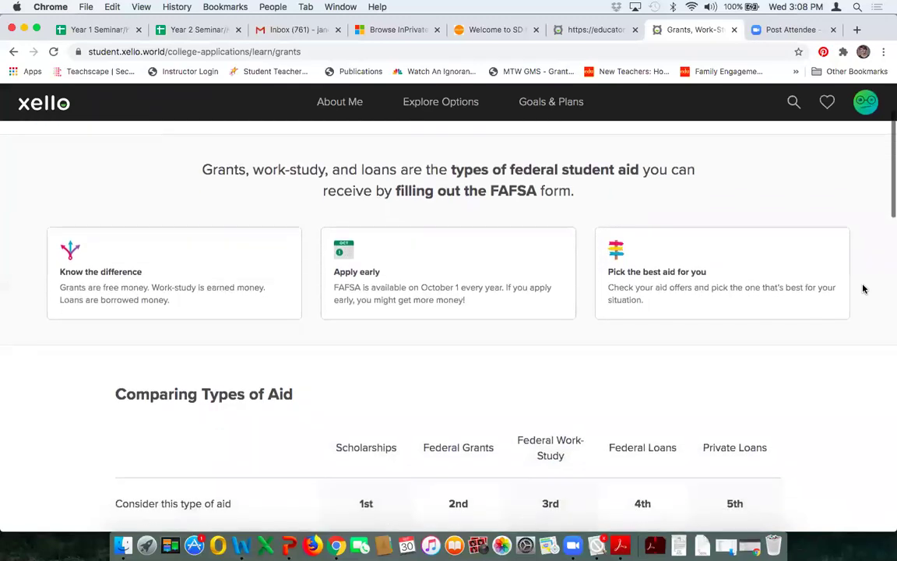
scroll(863, 289, "down", 5)
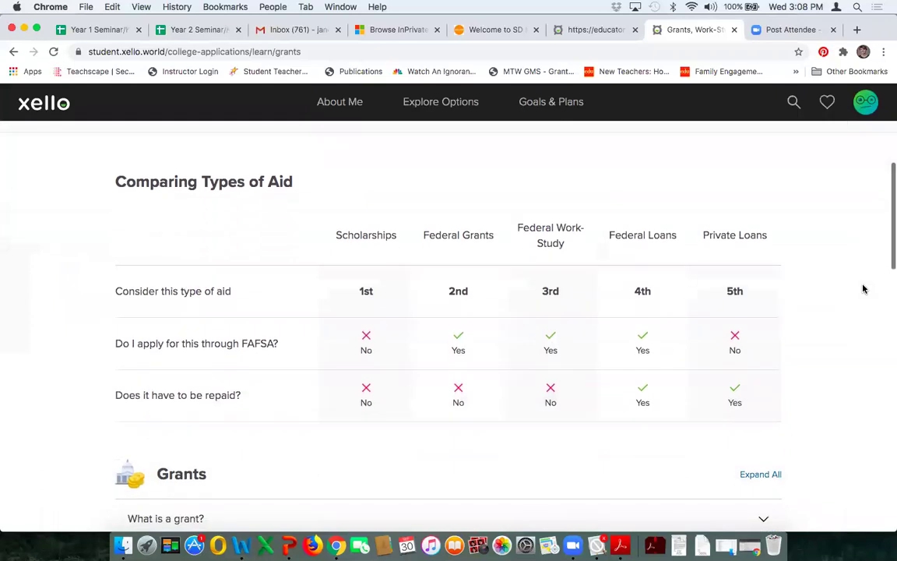
scroll(835, 304, "down", 2)
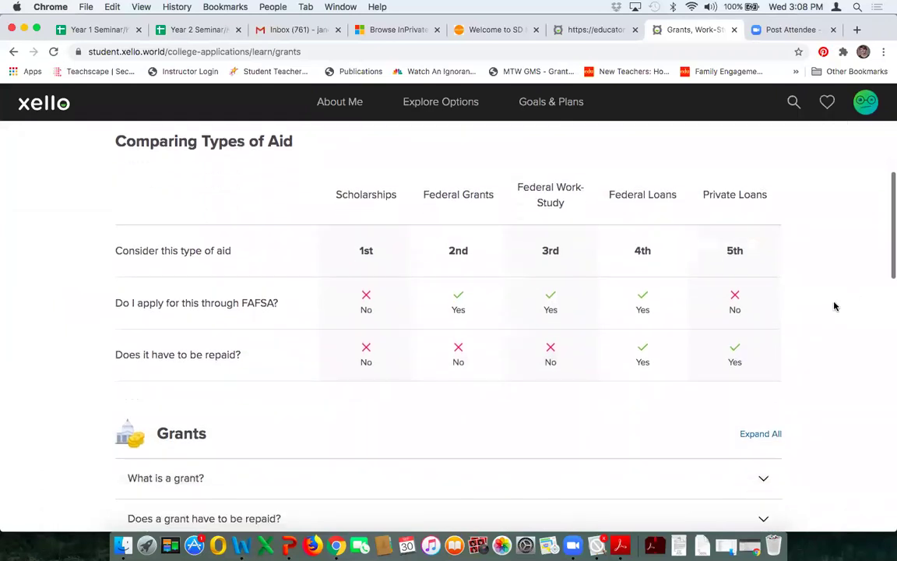
scroll(847, 302, "down", 4)
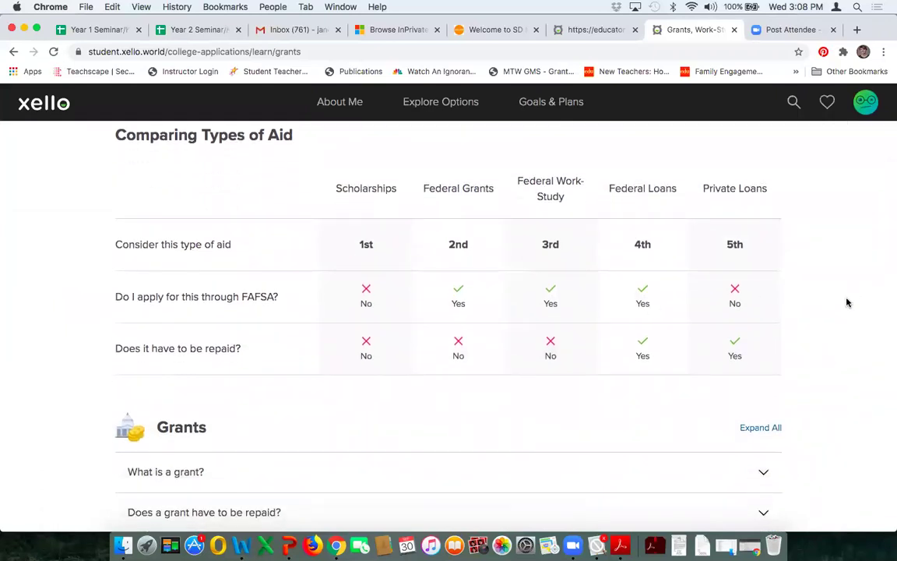
scroll(847, 303, "down", 3)
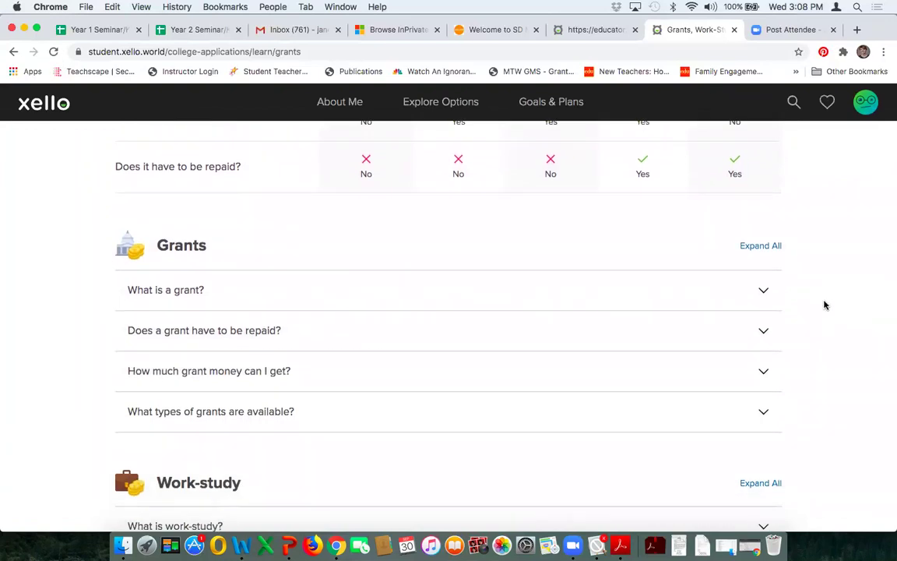
scroll(825, 304, "down", 4)
scroll(825, 305, "down", 15)
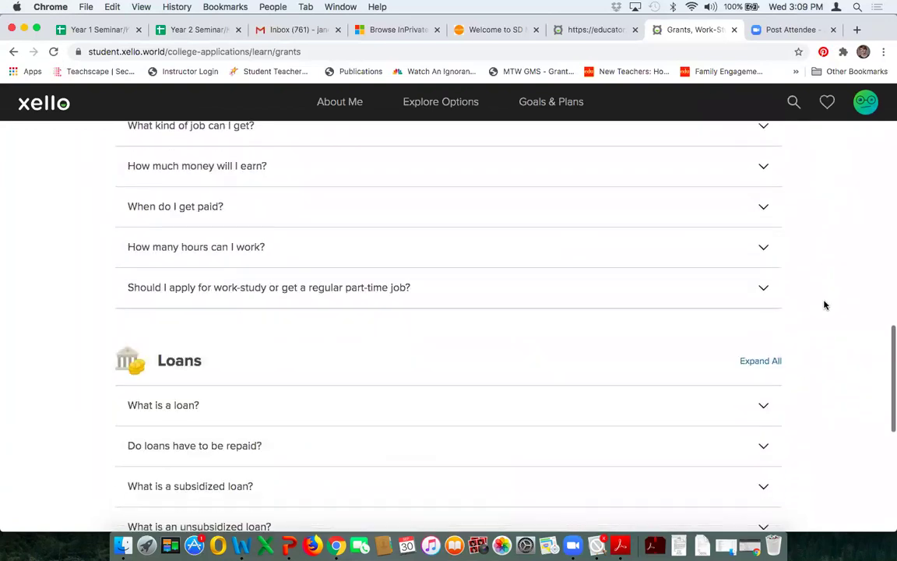
scroll(825, 304, "down", 9)
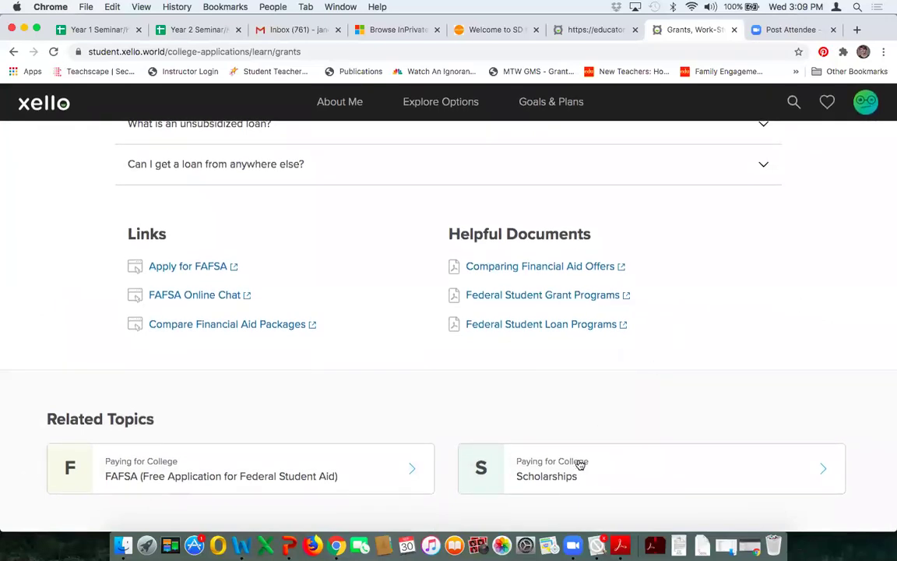
left_click(564, 480)
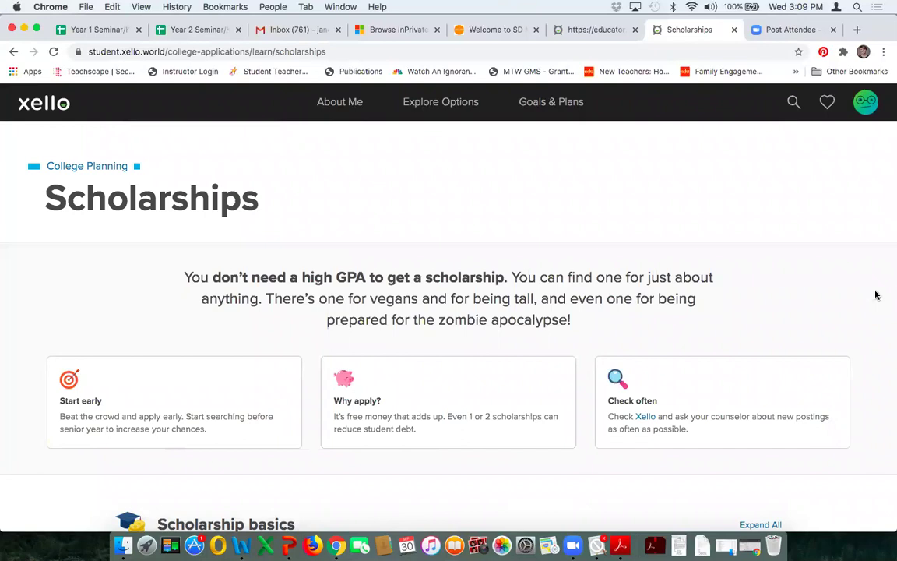
Step: Skim the Scholarships article, then switch to the Goals & Plans overview page
scroll(875, 295, "down", 2)
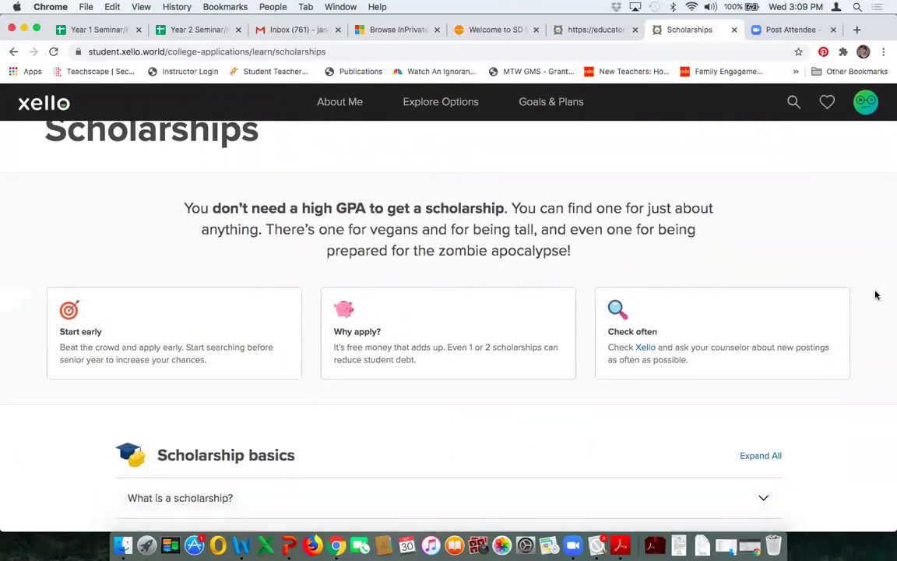
scroll(875, 295, "down", 5)
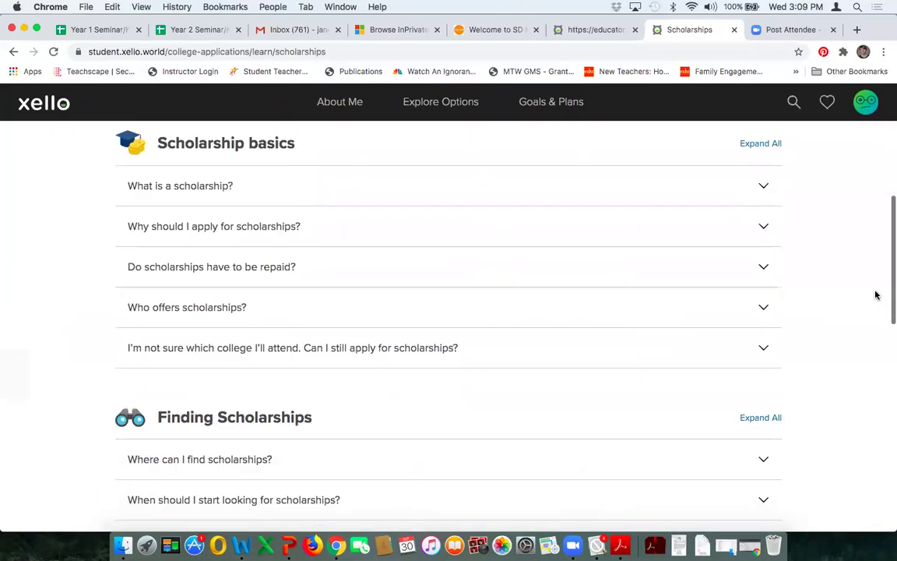
scroll(855, 306, "down", 5)
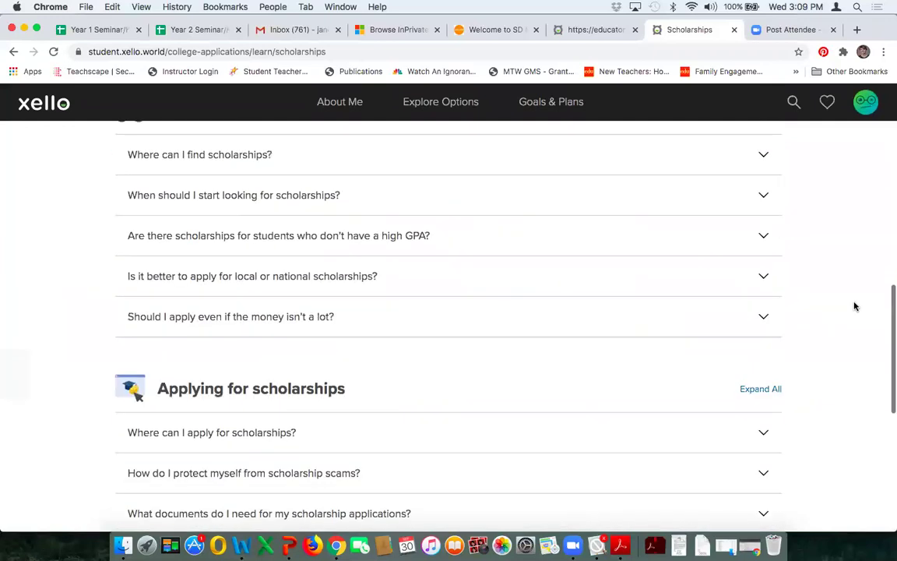
scroll(855, 306, "down", 2)
scroll(855, 306, "up", 8)
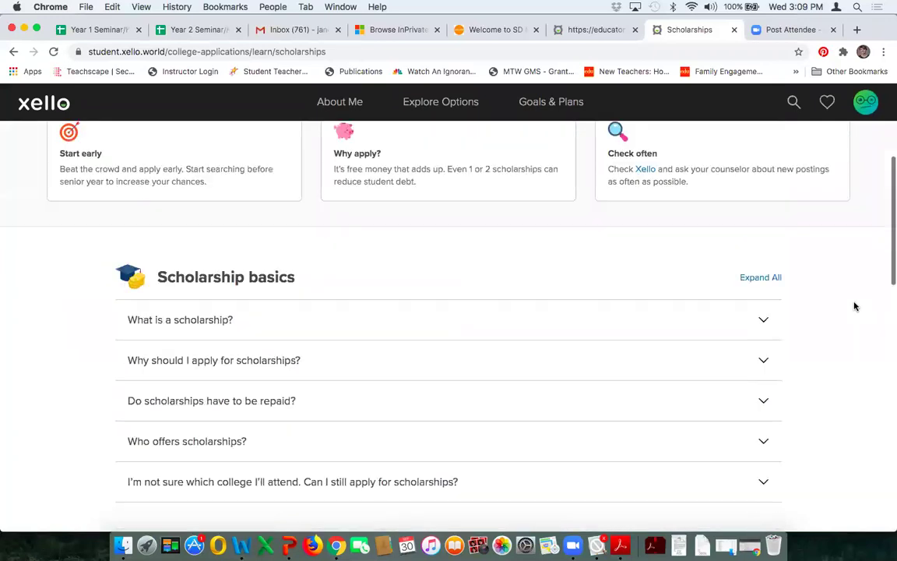
scroll(855, 306, "up", 4)
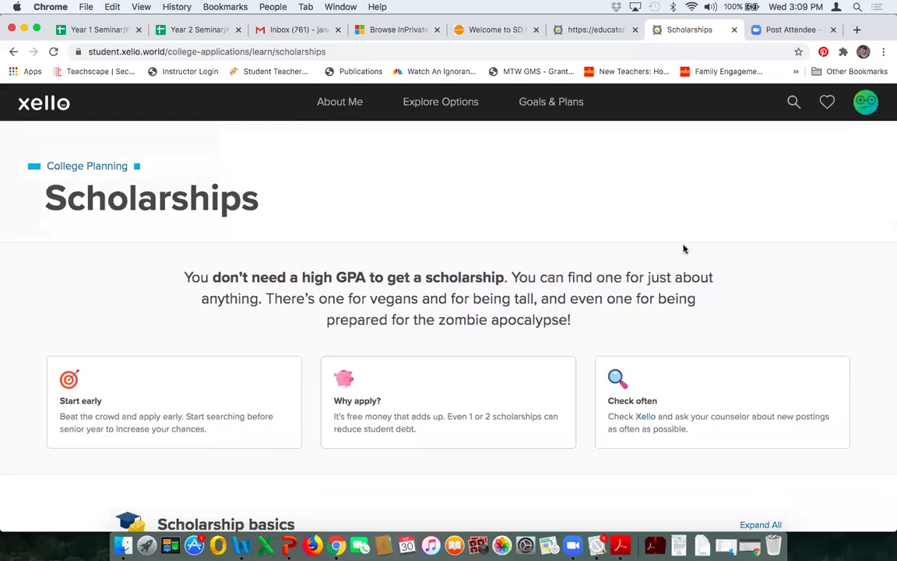
left_click(548, 101)
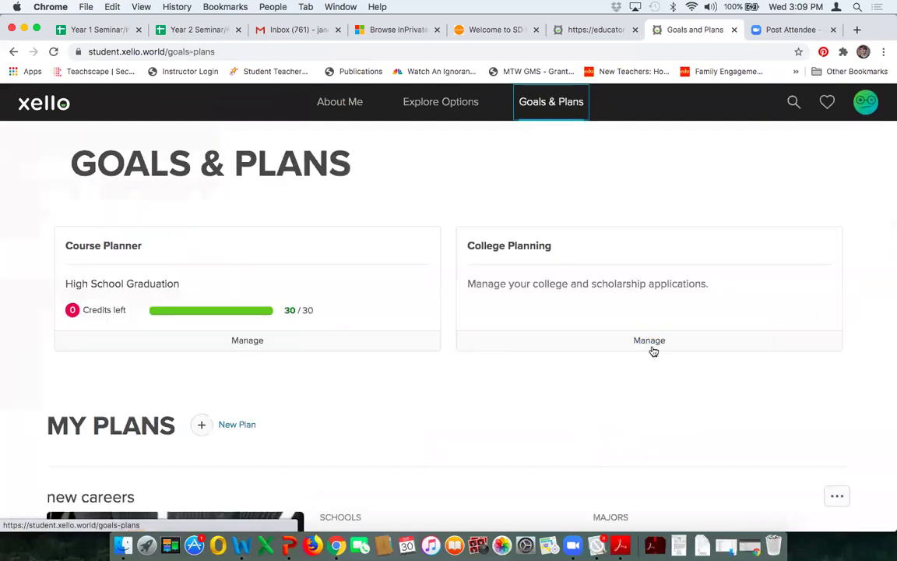
Step: Manage College Planning and start a new application at the Select Institution search
left_click(647, 347)
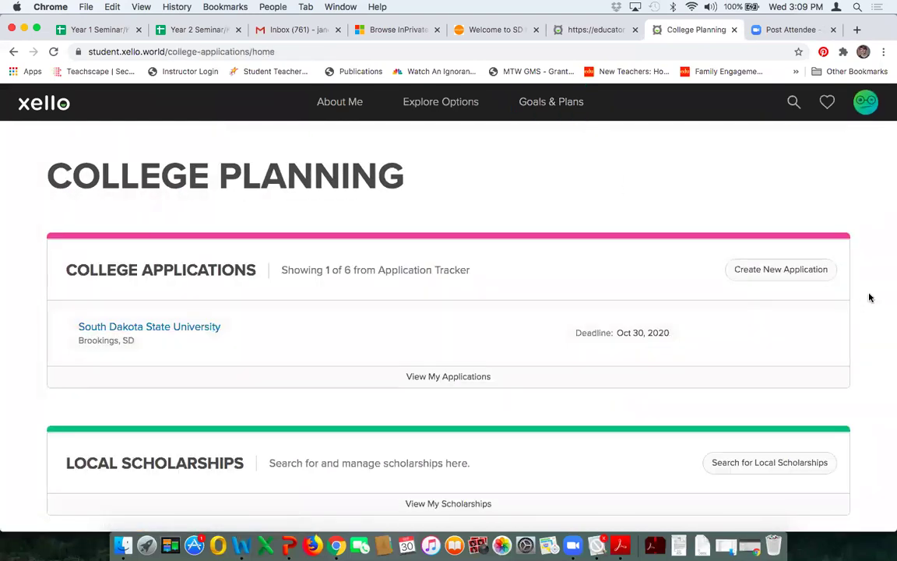
scroll(857, 265, "down", 2)
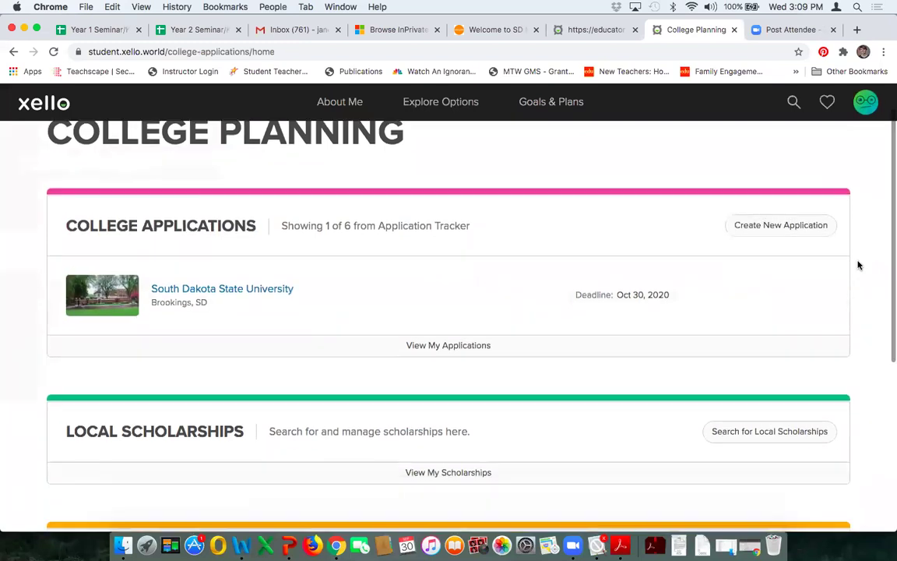
scroll(858, 266, "down", 1)
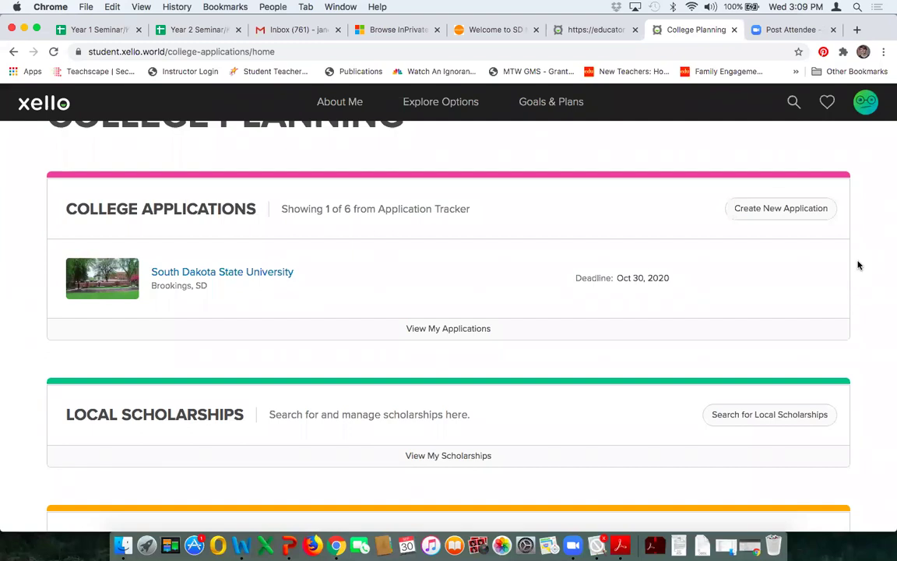
left_click(785, 210)
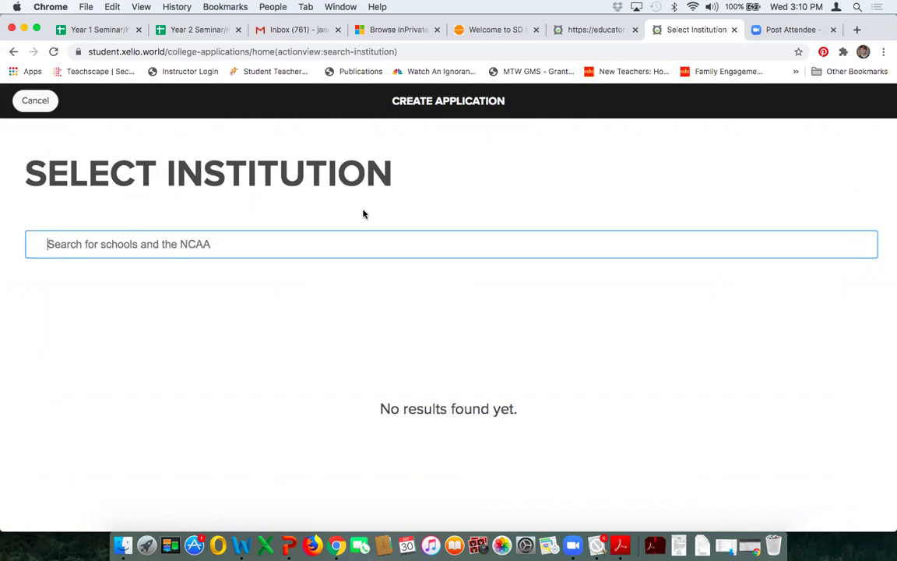
Step: Search 'Northern State U', select Northern State University, and continue to the Add Details form
key("shift+Tab")
left_click(233, 247)
type("Northern")
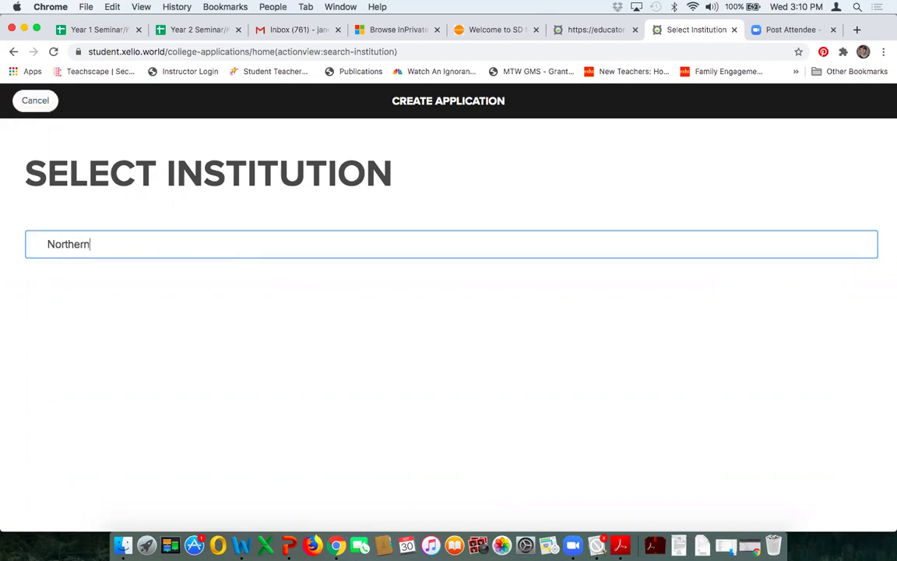
type(" State U")
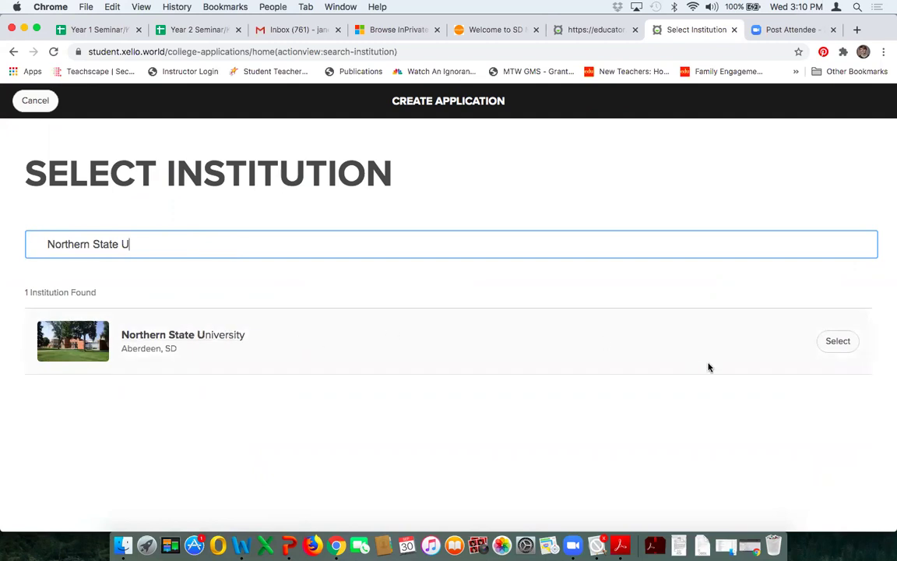
left_click(837, 342)
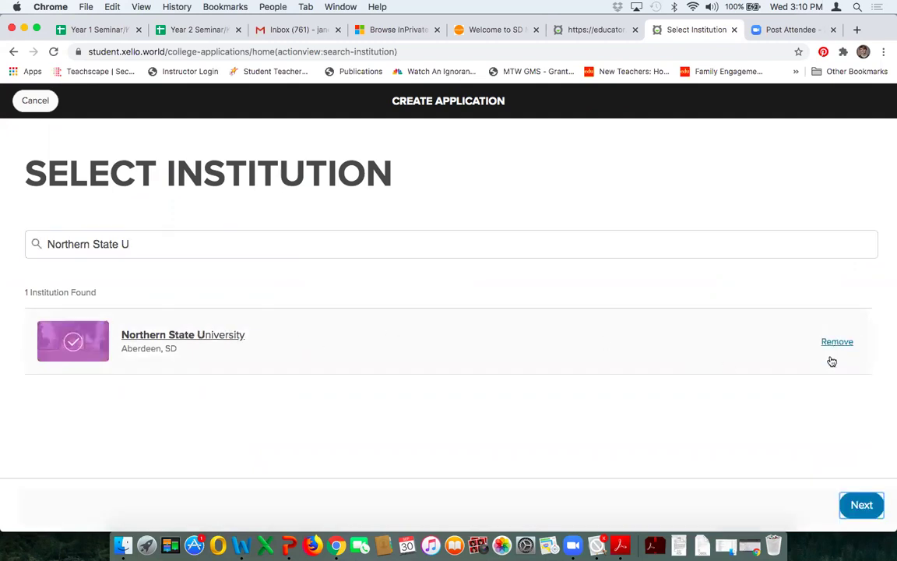
left_click(861, 505)
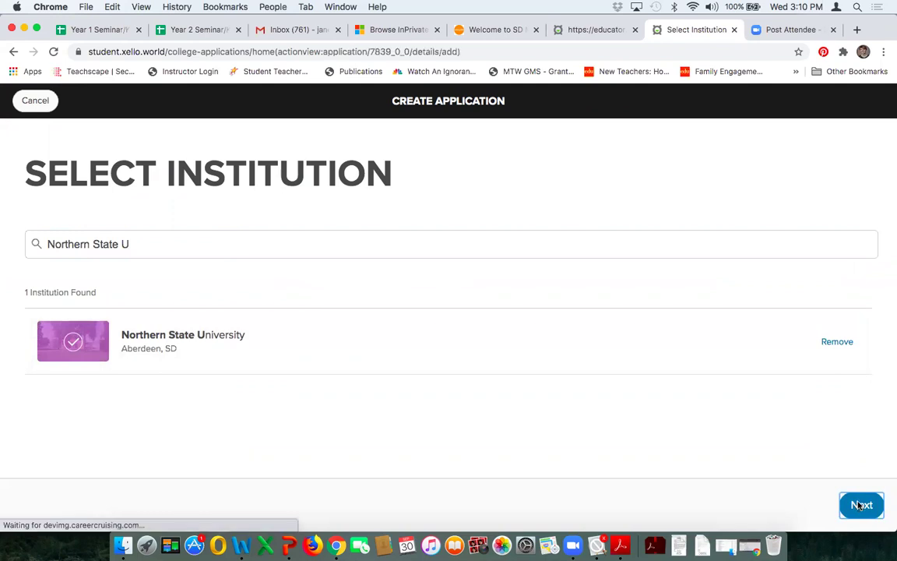
scroll(548, 253, "down", 1)
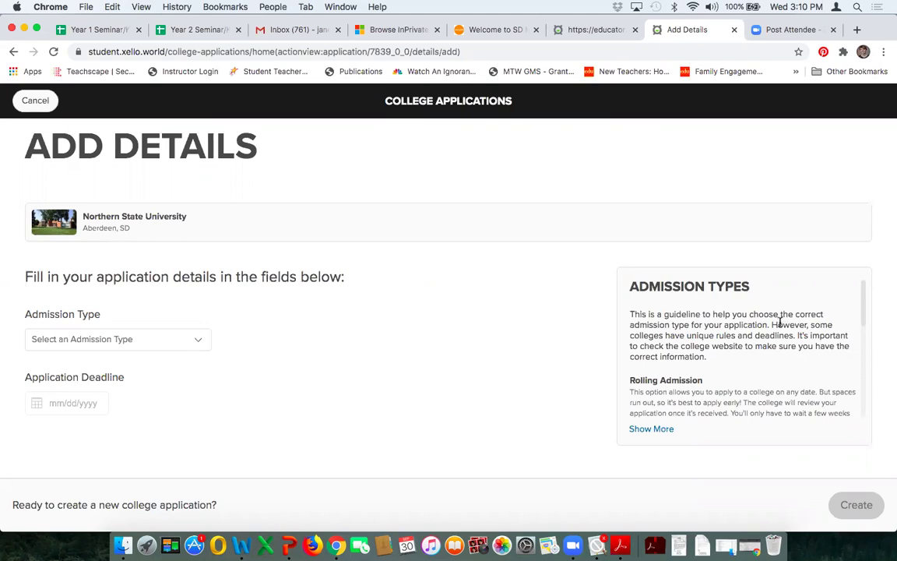
scroll(779, 323, "down", 5)
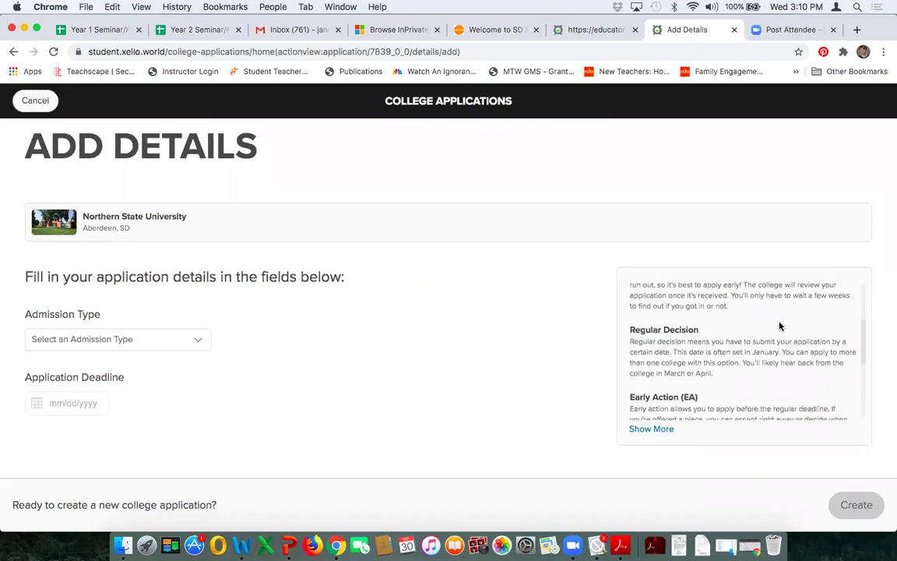
Step: Set admission type to Regular Decision, deadline October 31, 2020, and create the application
scroll(779, 326, "down", 5)
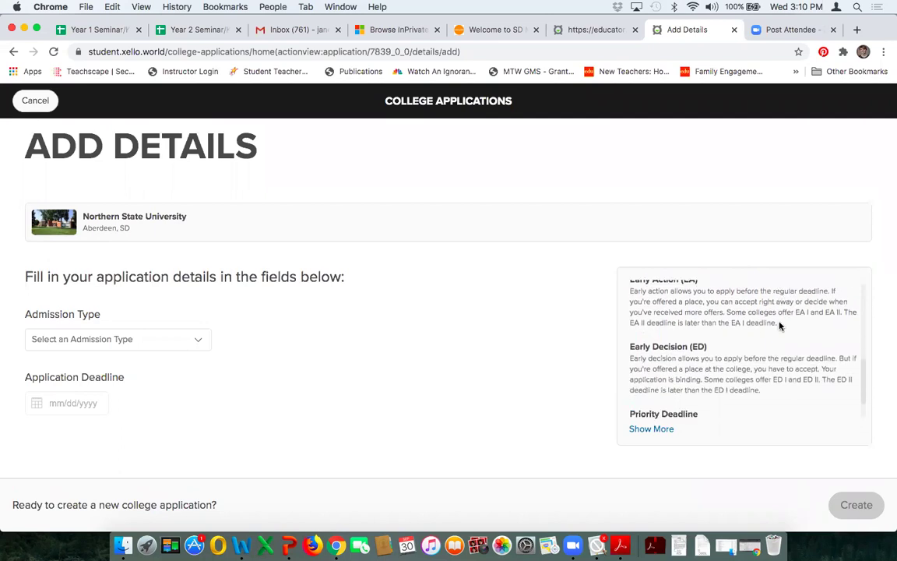
scroll(779, 324, "down", 2)
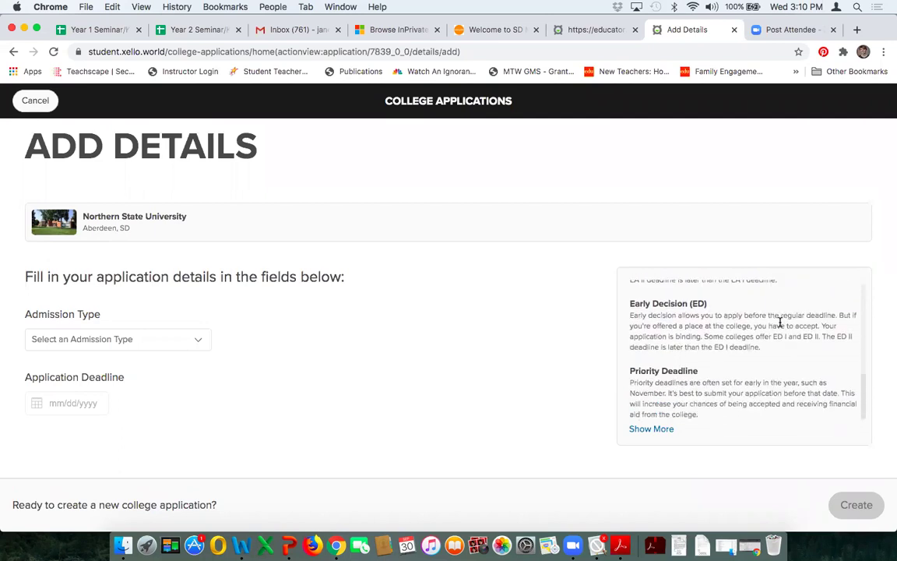
left_click(200, 345)
left_click(185, 396)
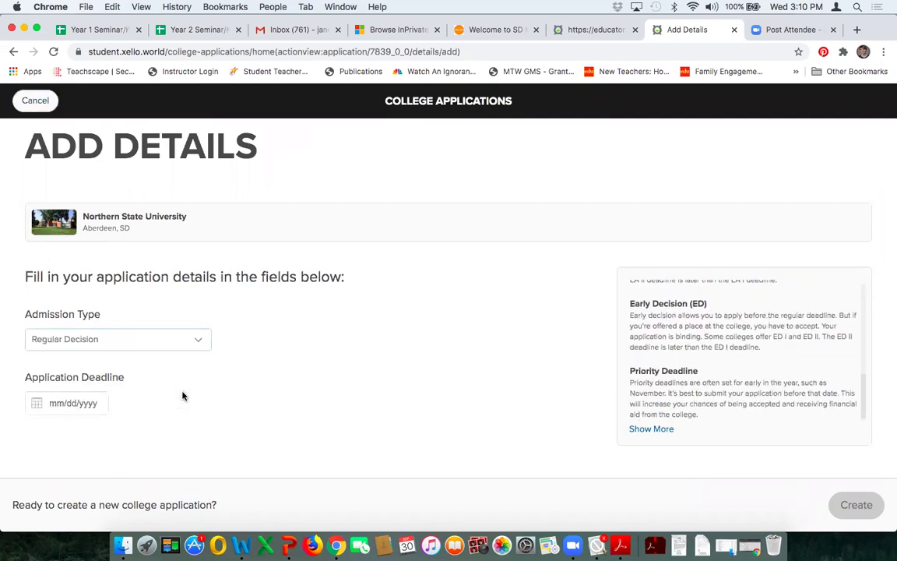
left_click(64, 404)
left_click(64, 404)
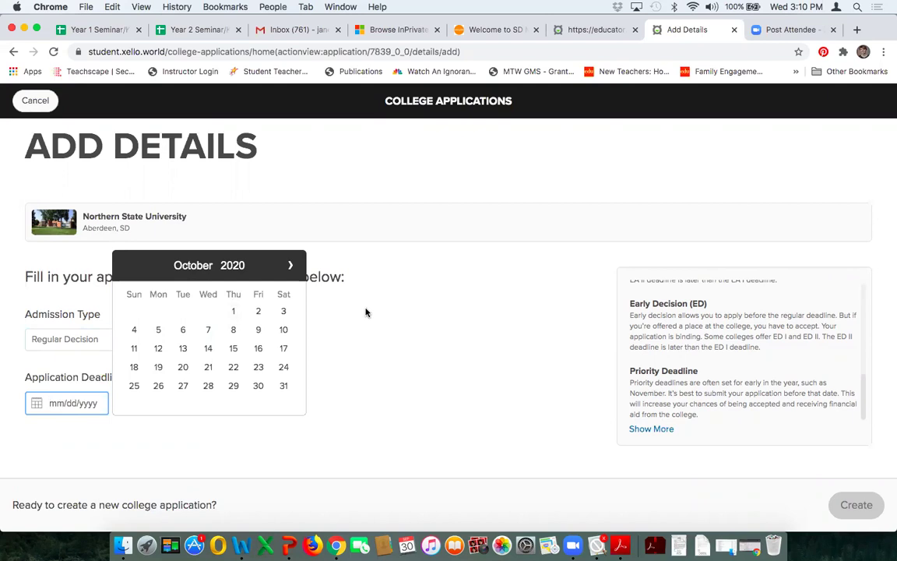
left_click(283, 385)
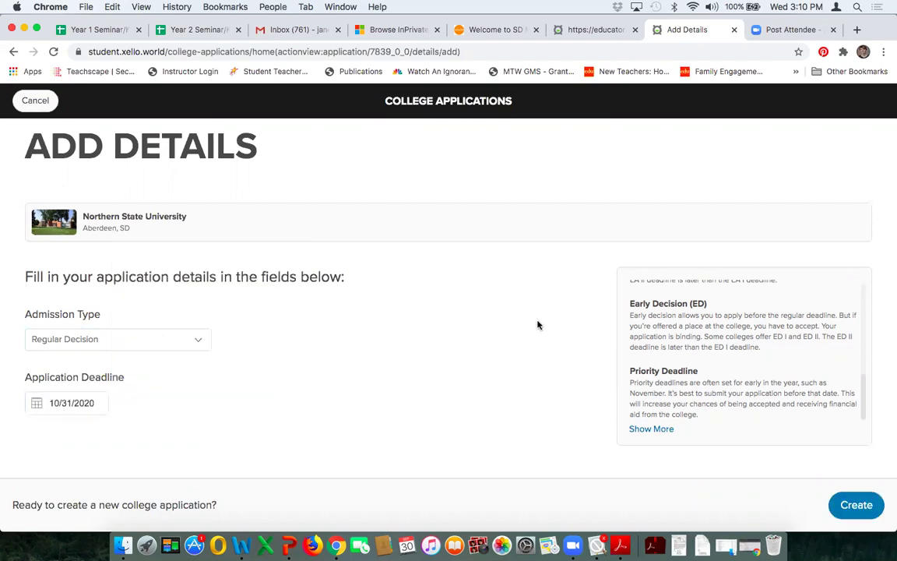
left_click(851, 514)
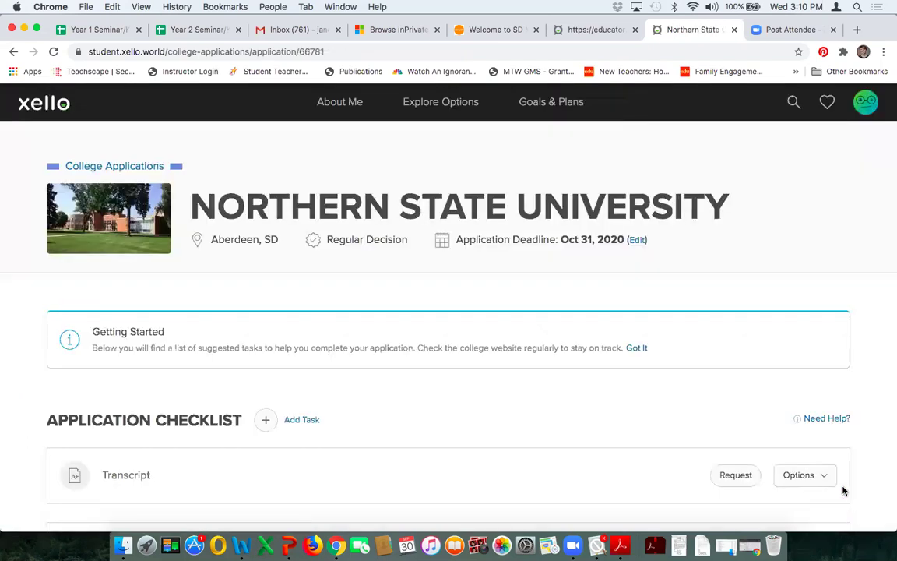
Step: In the Application Checklist, show the Options menu for the Transcript task
scroll(864, 301, "down", 1)
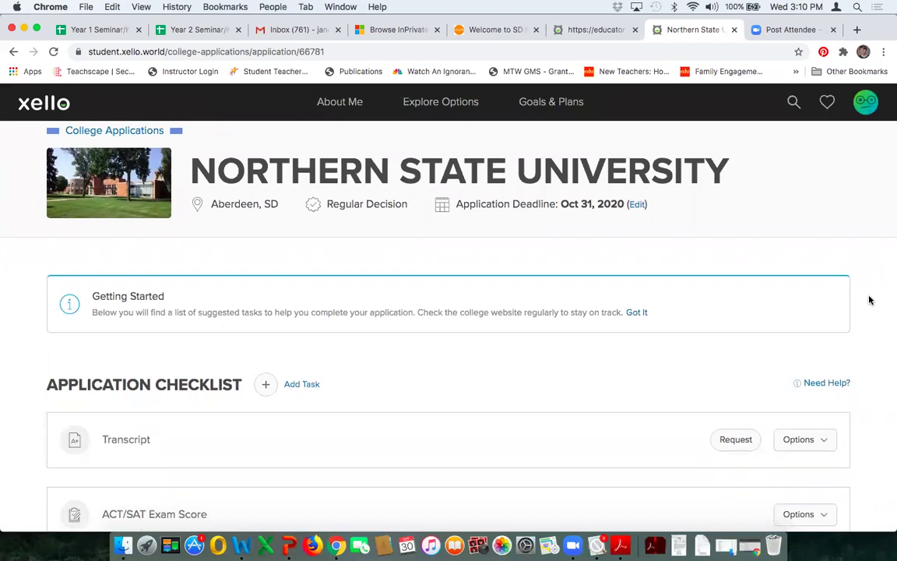
scroll(869, 300, "down", 2)
scroll(870, 300, "down", 1)
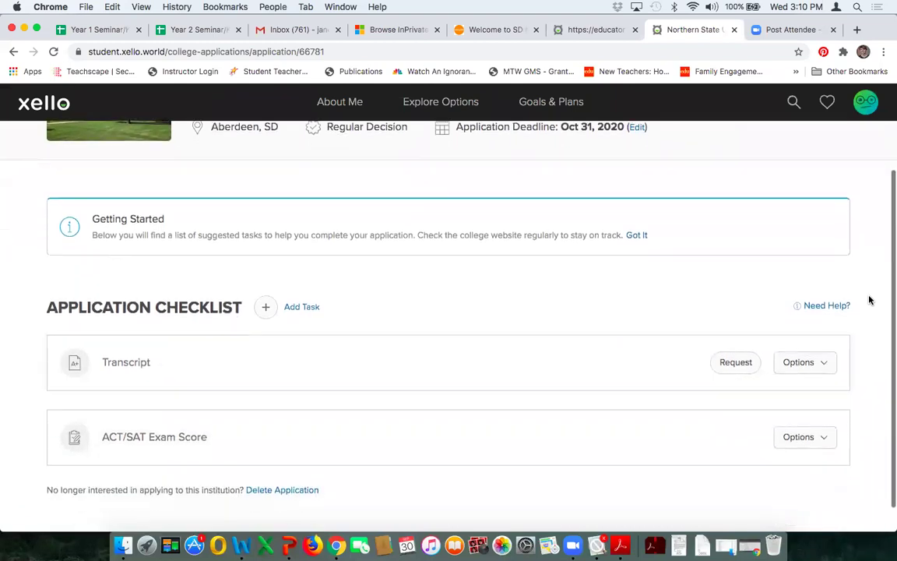
scroll(869, 300, "down", 1)
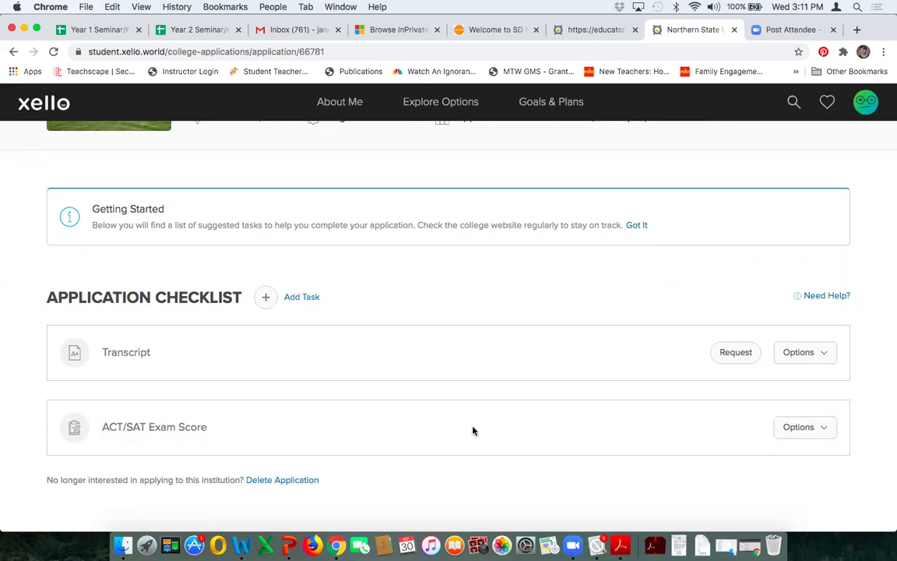
left_click(821, 353)
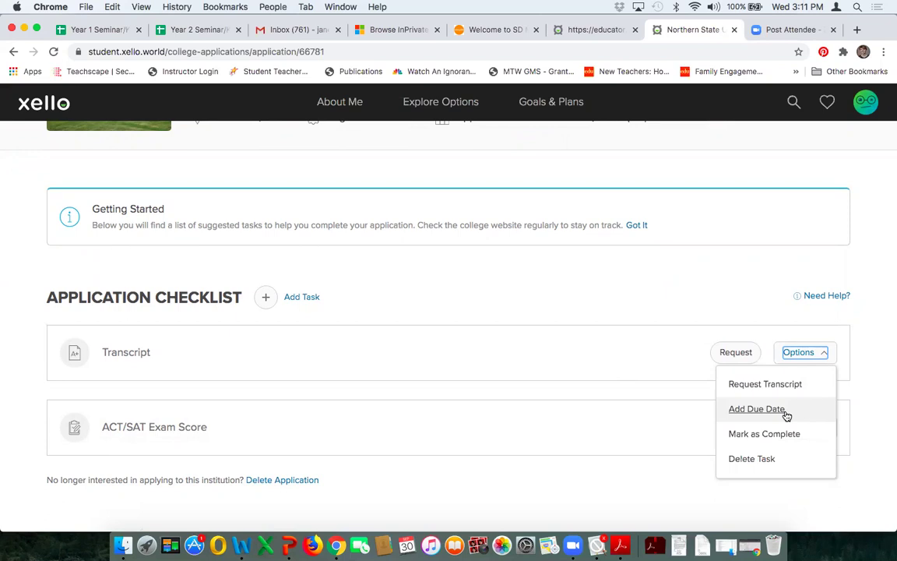
Step: Give the Transcript task a due date of October 3, 2020
left_click(786, 411)
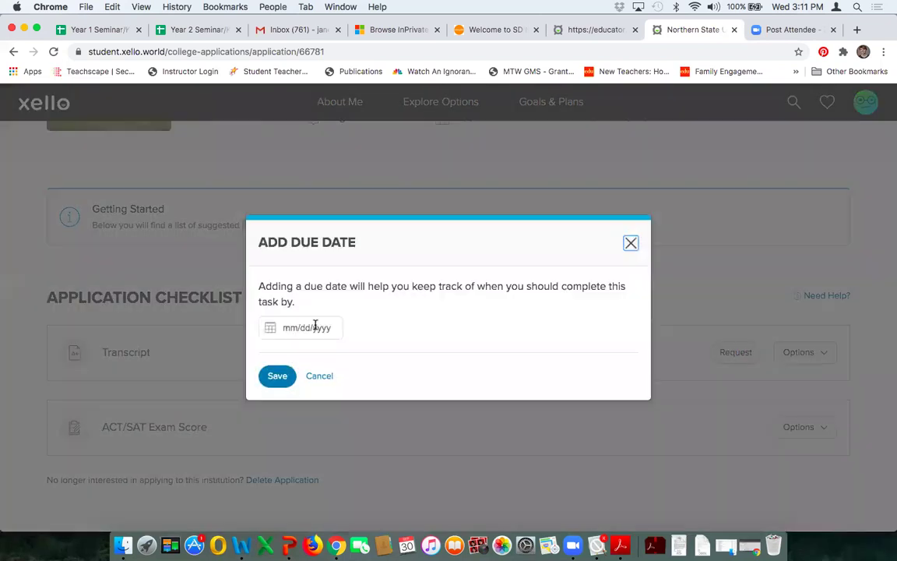
left_click(314, 327)
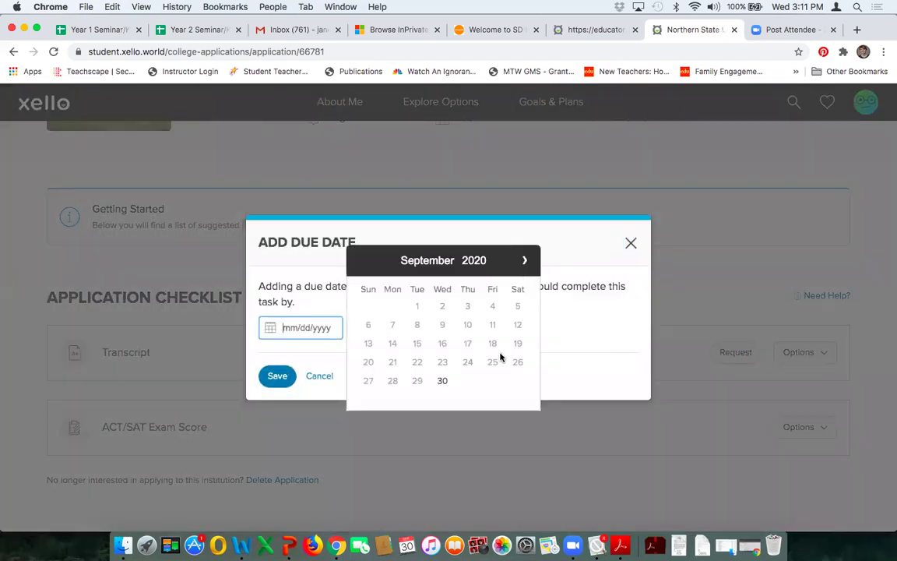
left_click(524, 260)
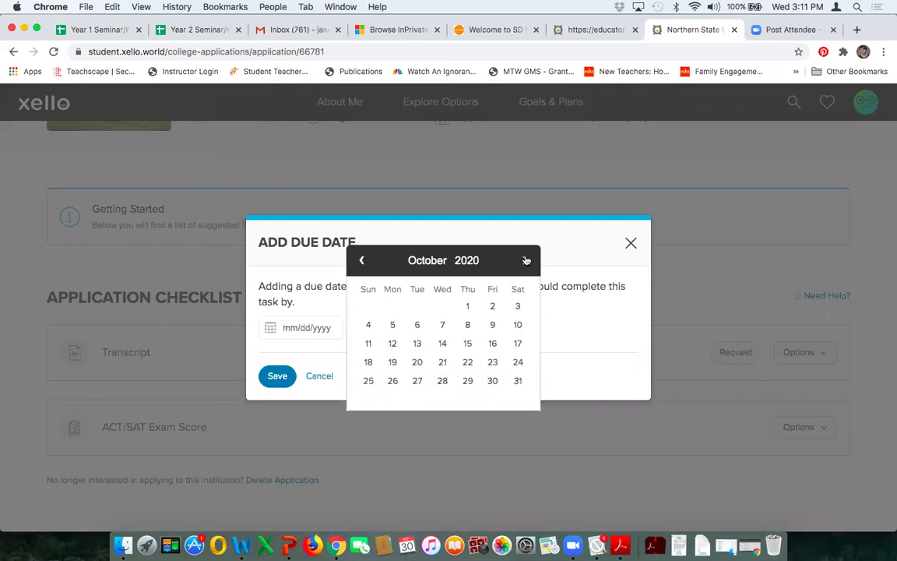
left_click(517, 306)
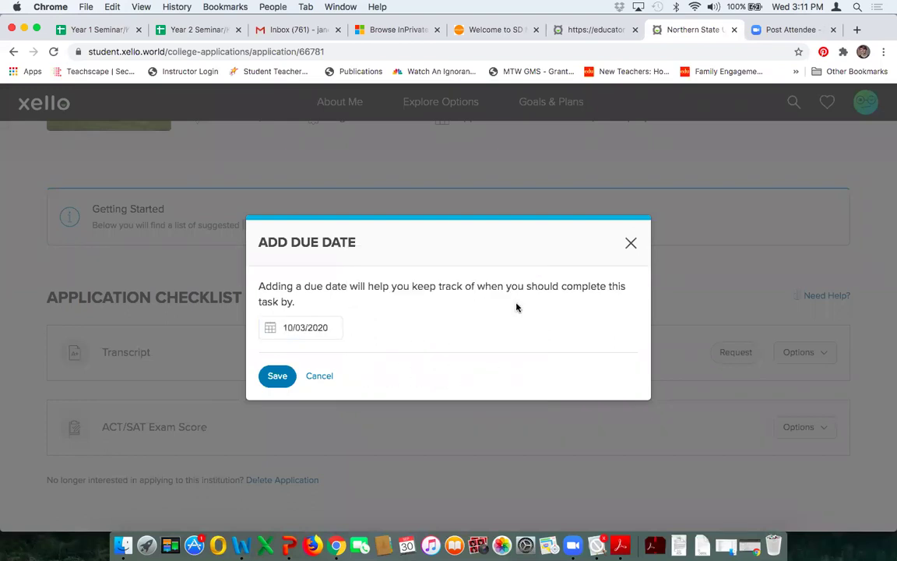
left_click(277, 375)
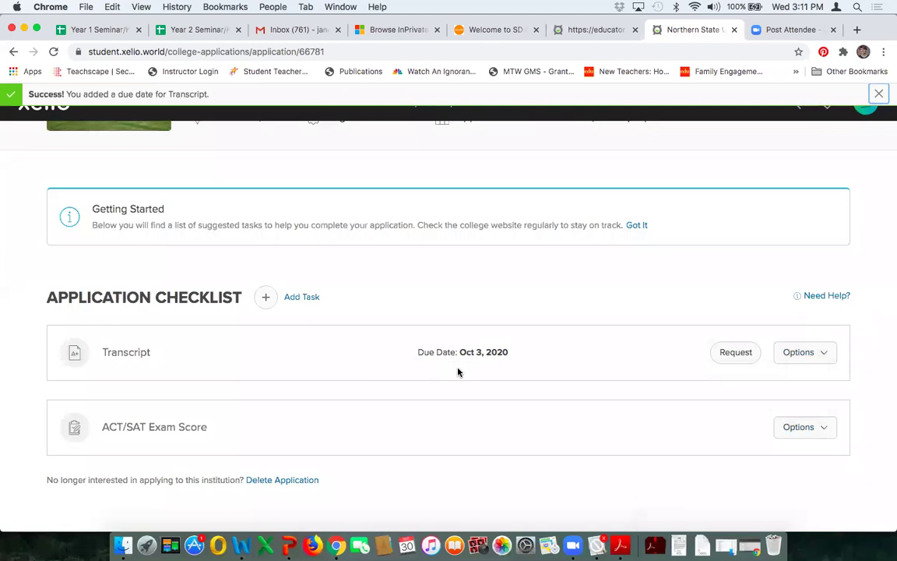
Step: Send the Transcript request to the high school from the task's options
left_click(825, 356)
left_click(827, 358)
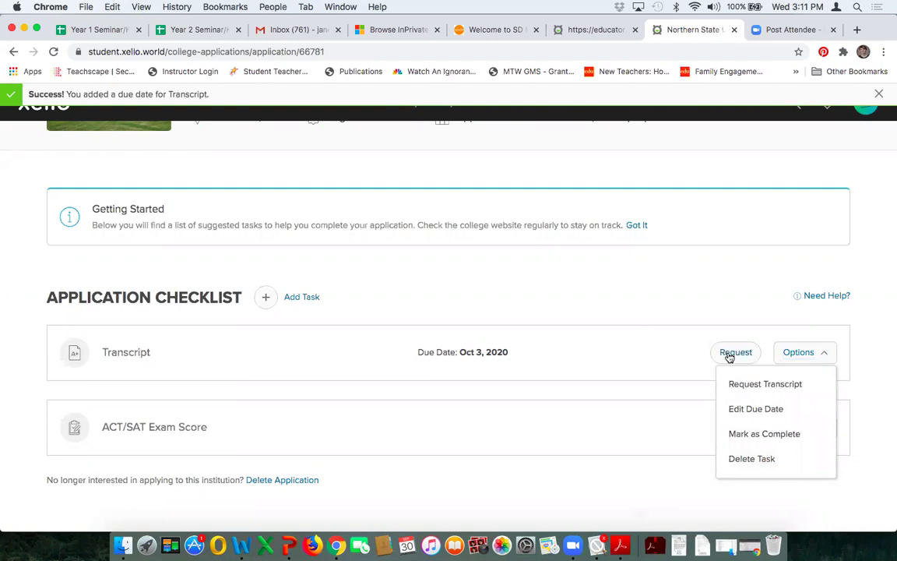
left_click(729, 356)
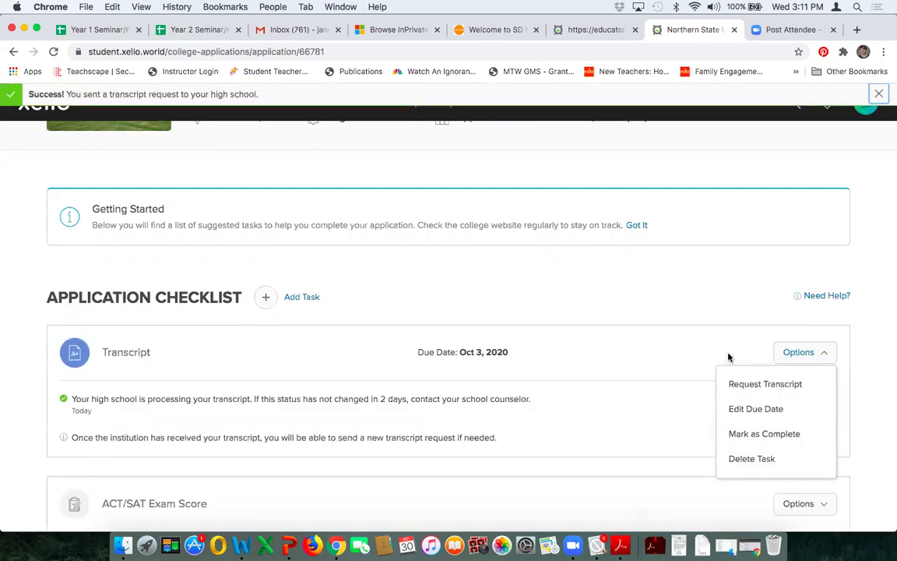
Step: Show the Options menu for the ACT/SAT Exam Score task
scroll(875, 307, "down", 2)
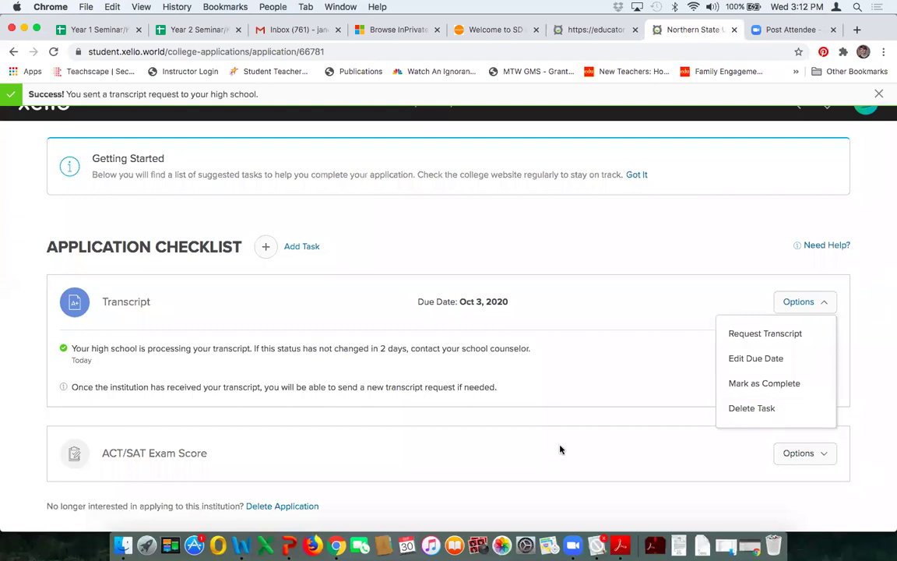
scroll(561, 449, "down", 1)
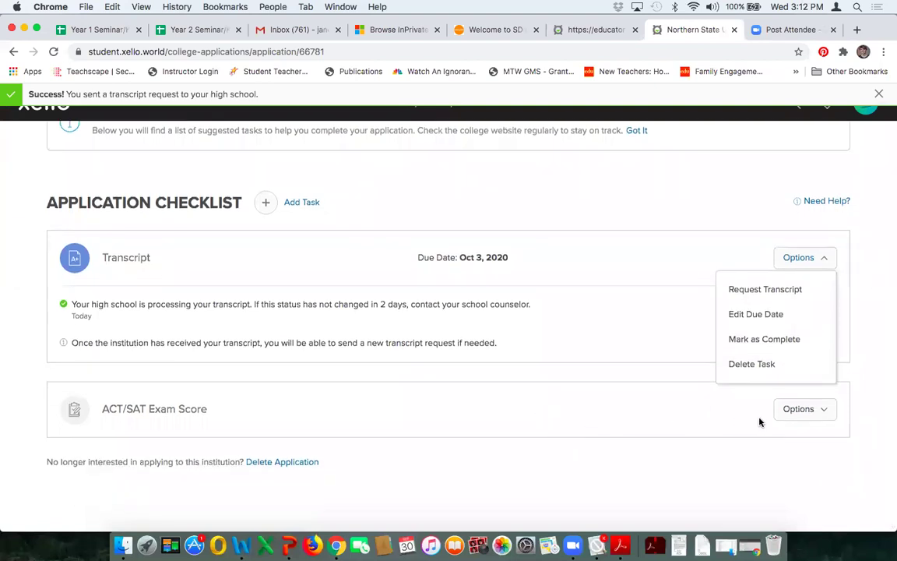
left_click(825, 413)
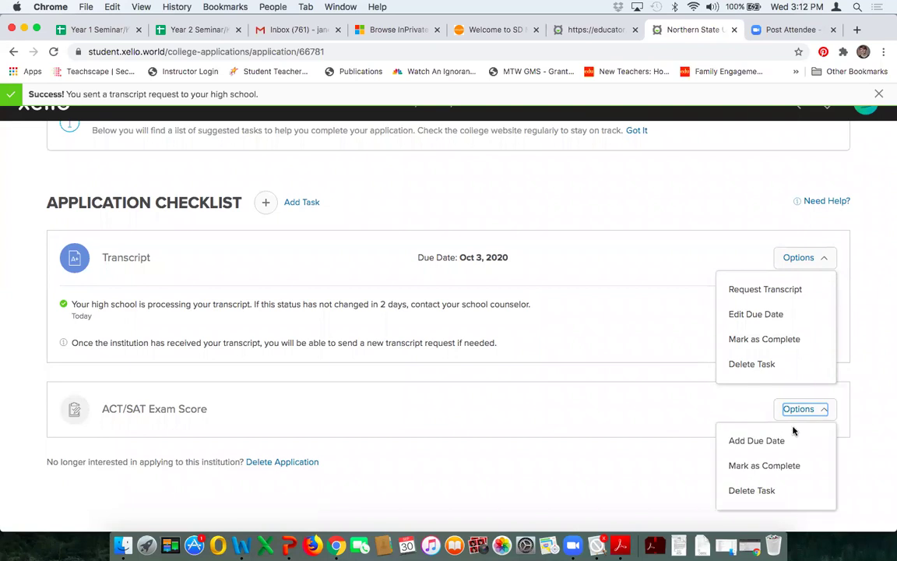
left_click(780, 442)
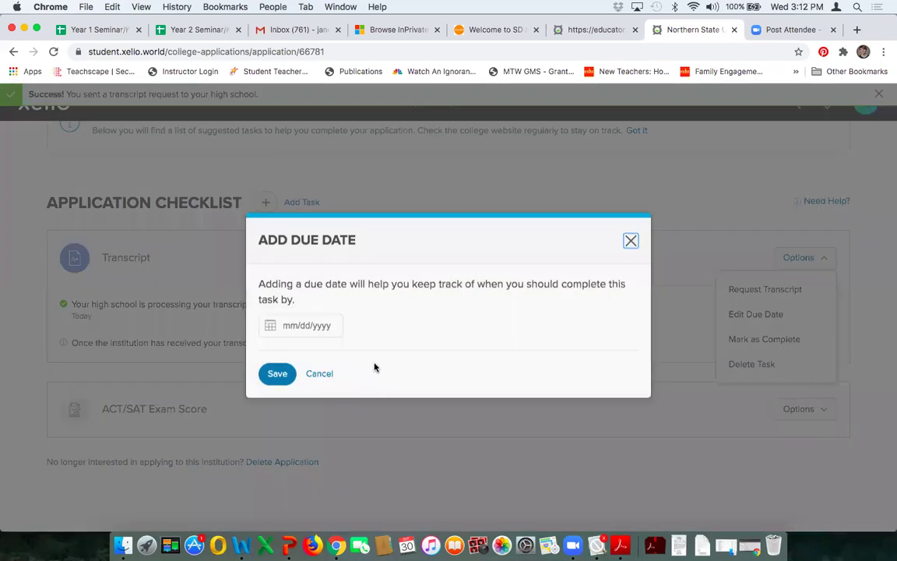
left_click(319, 328)
left_click(525, 260)
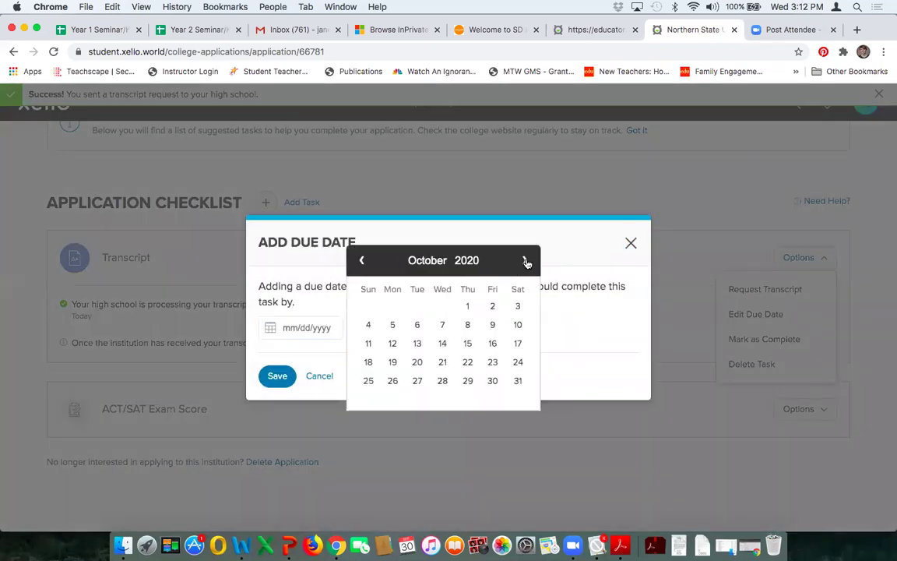
left_click(493, 324)
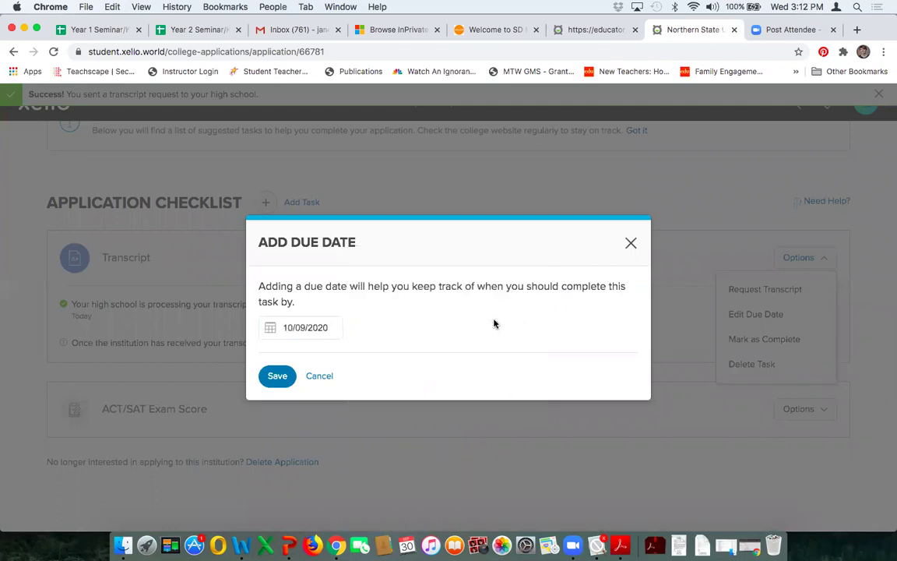
left_click(271, 376)
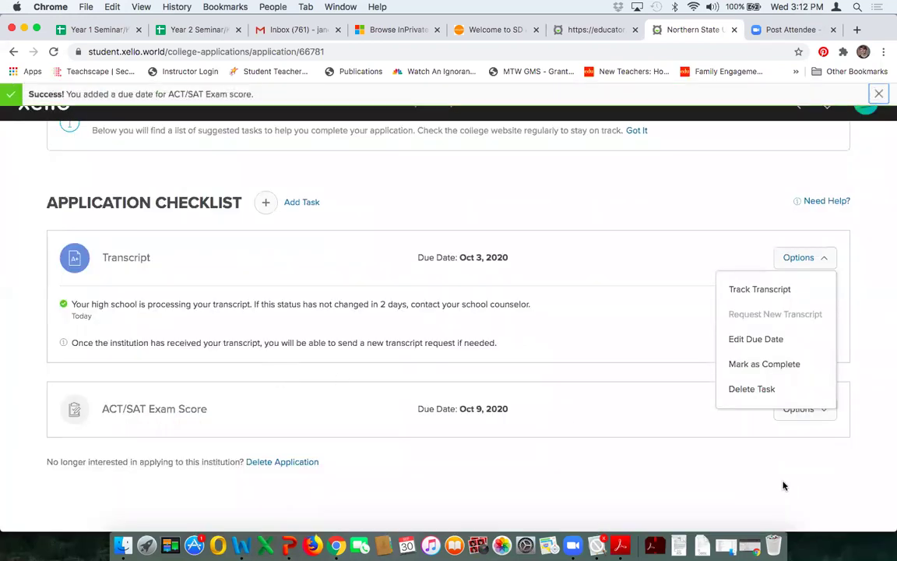
left_click(823, 414)
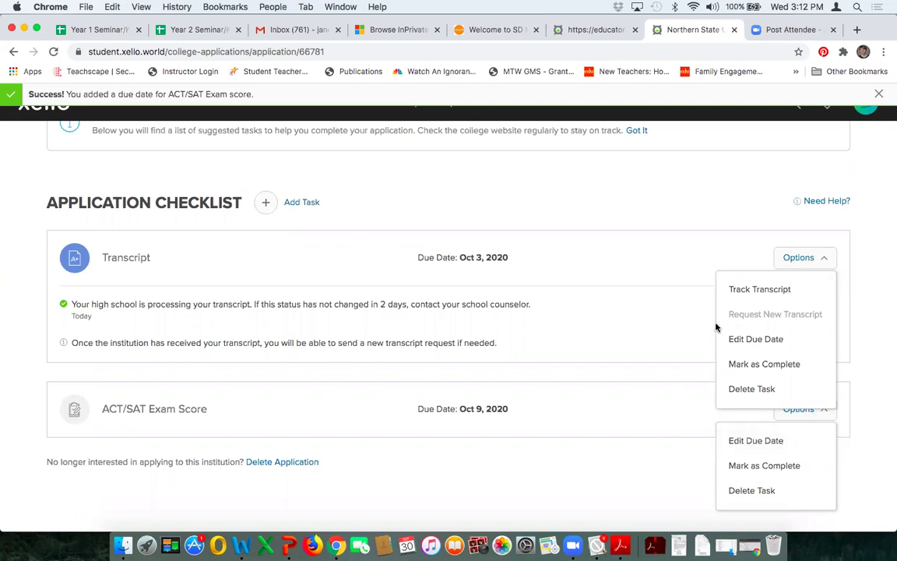
left_click(802, 258)
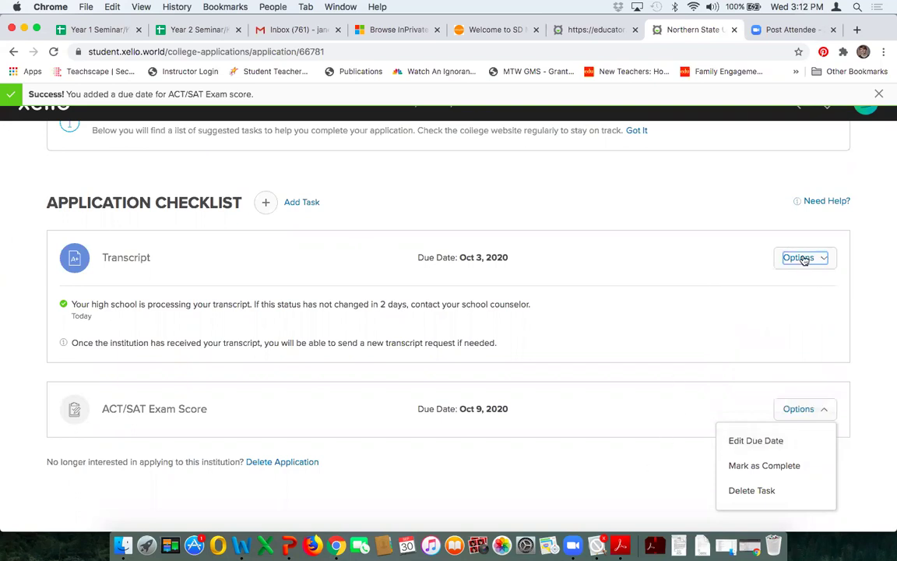
left_click(798, 410)
left_click(798, 410)
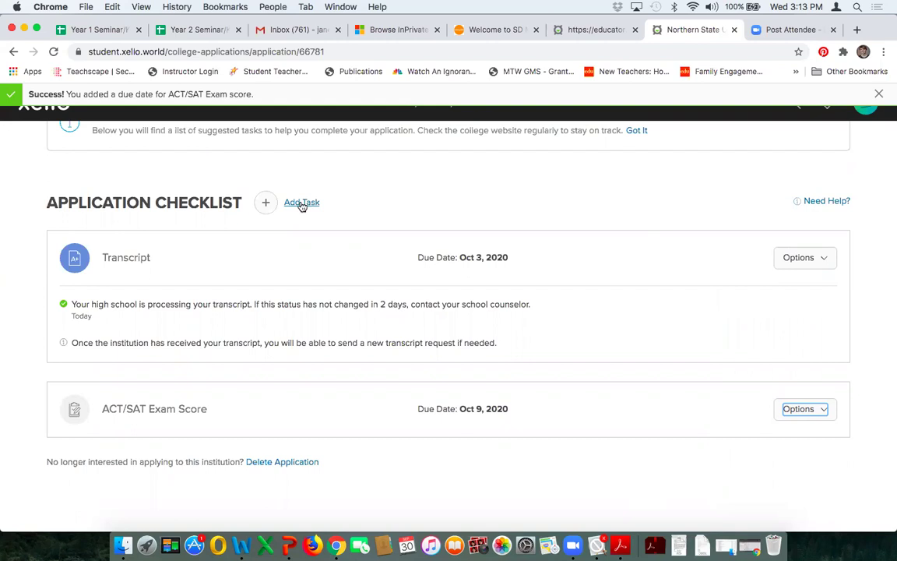
Step: Add a Recommendation Letters task to the Northern State University checklist
left_click(301, 203)
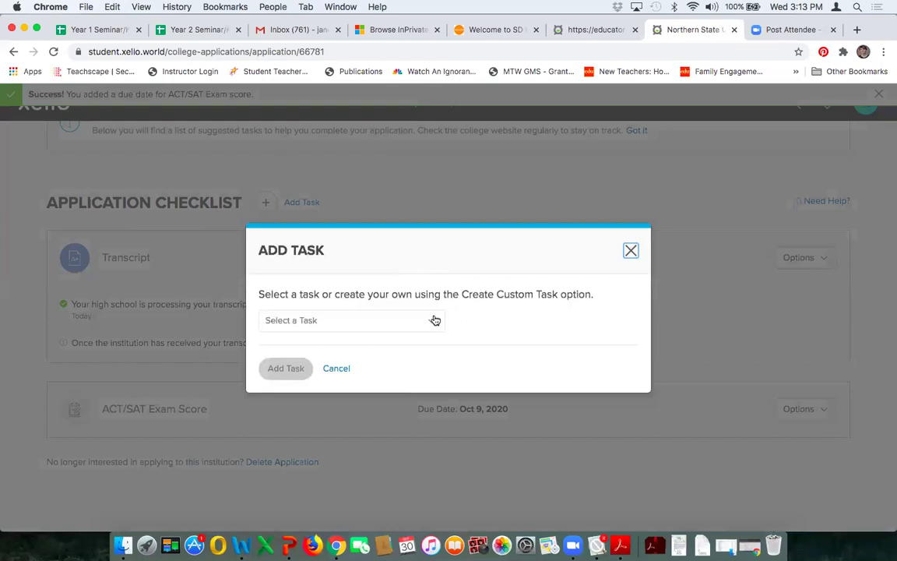
left_click(436, 320)
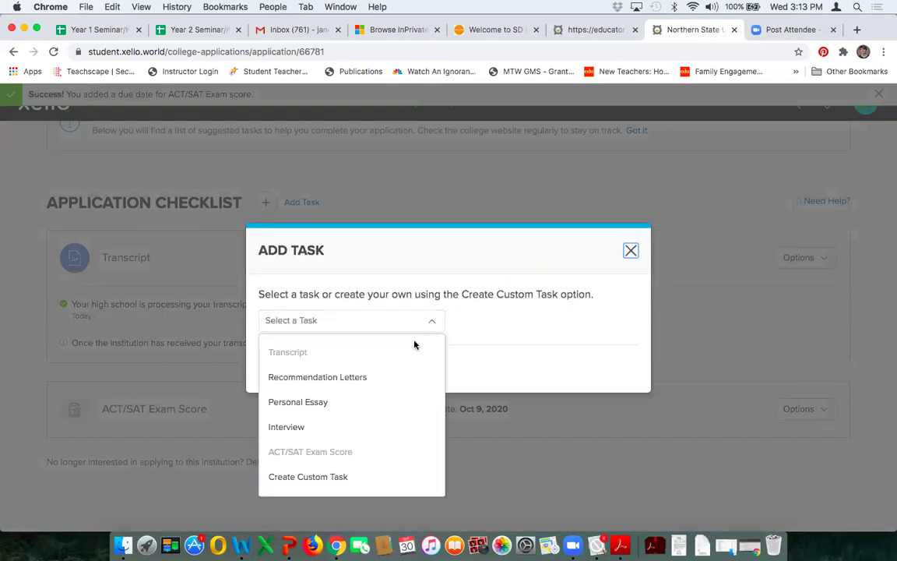
left_click(357, 379)
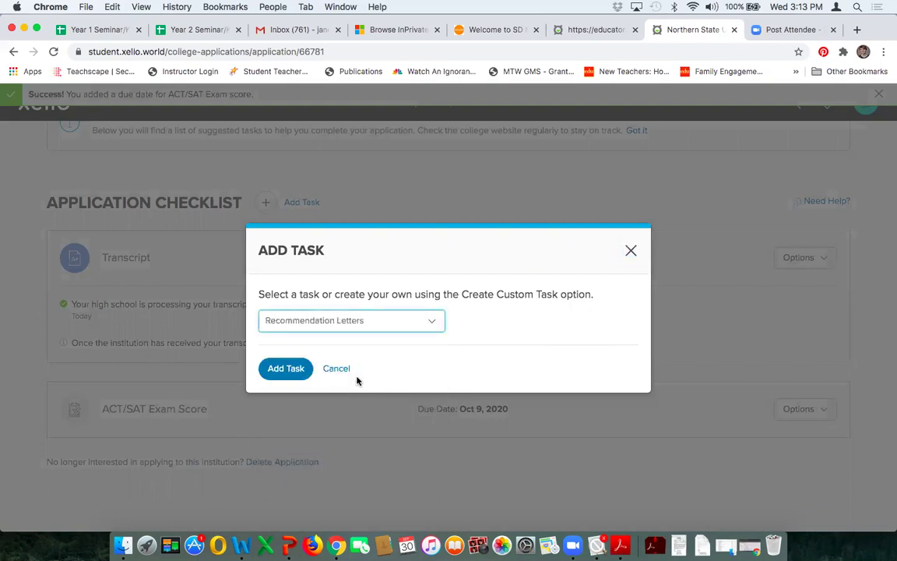
left_click(293, 373)
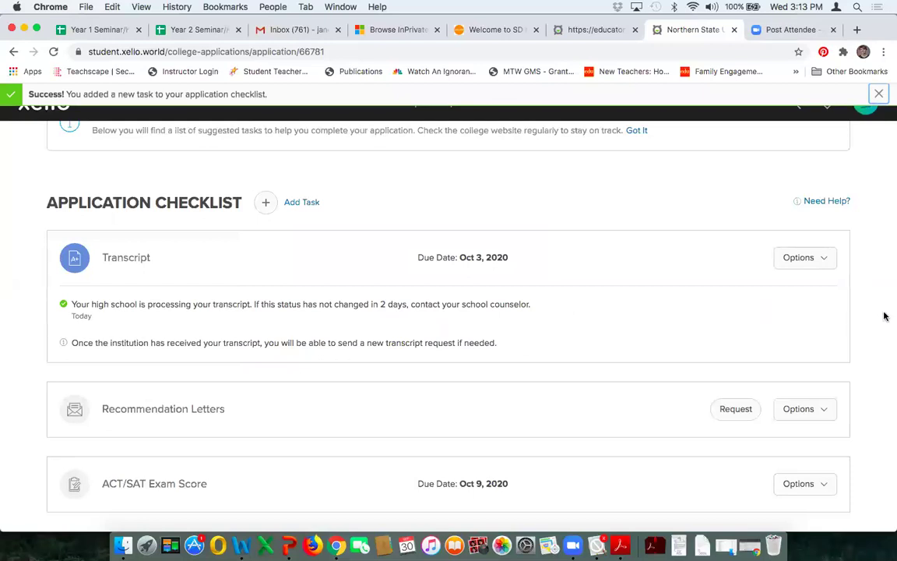
scroll(883, 314, "down", 2)
Step: Start a Northern State University recommendation letter request from the Recommendation Letters options menu
left_click(825, 340)
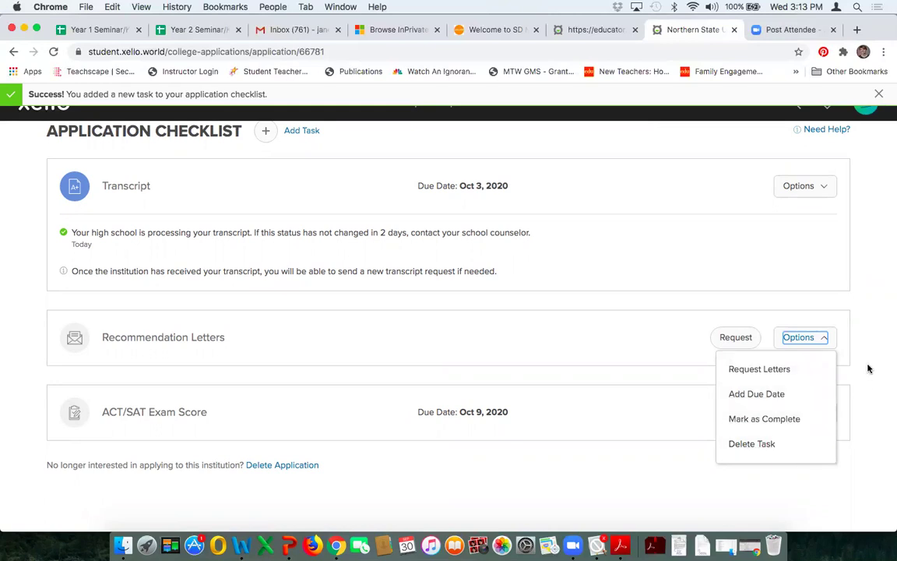
left_click(760, 369)
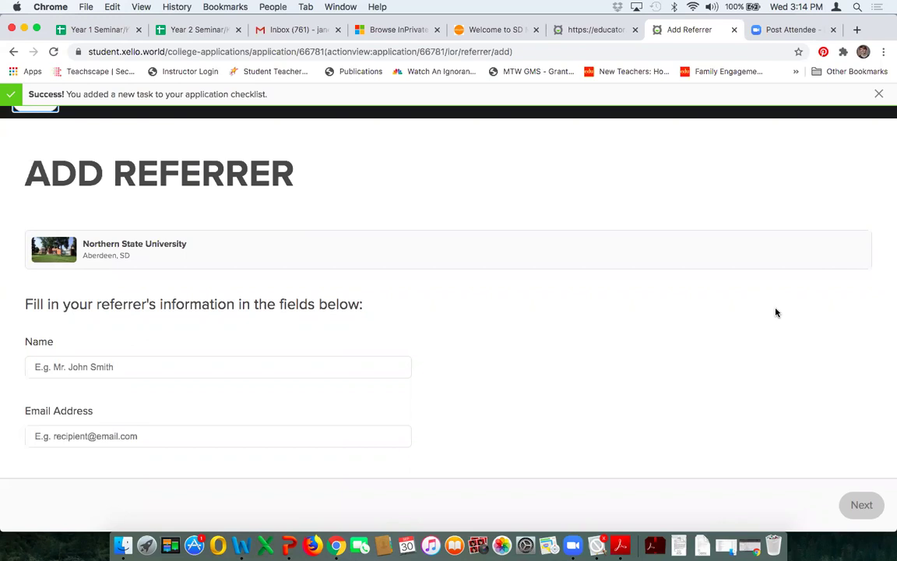
Step: Fill in the referrer's full name and e-mail address, then continue to Add Details
left_click(226, 364)
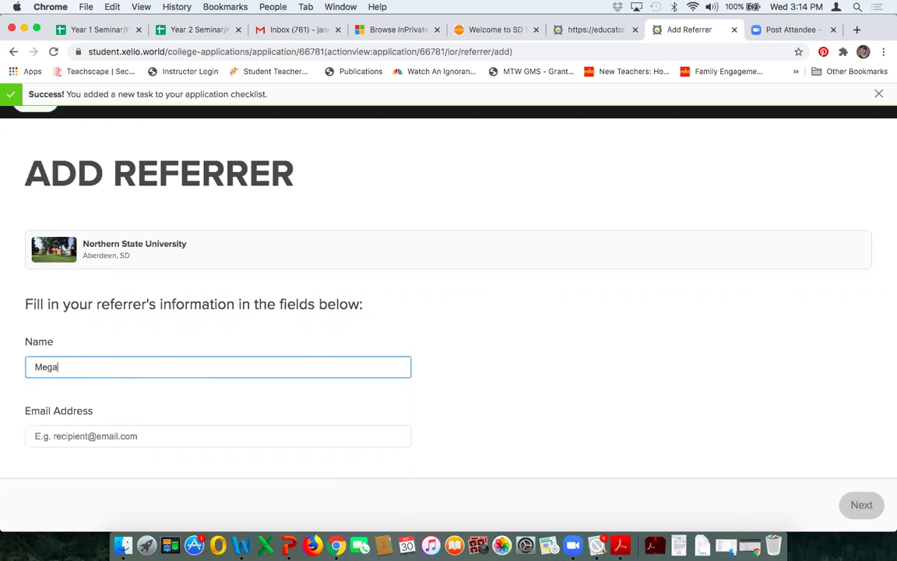
left_click(213, 433)
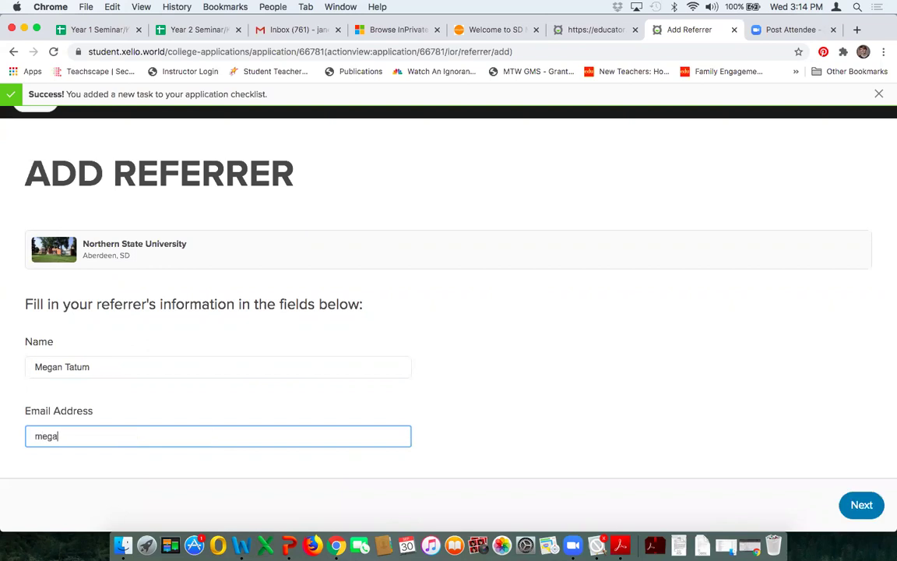
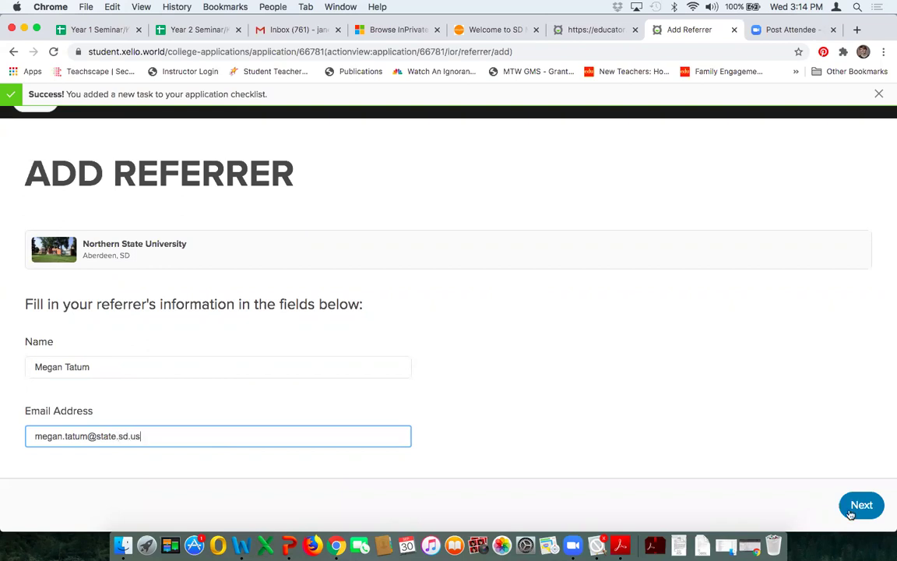
left_click(861, 505)
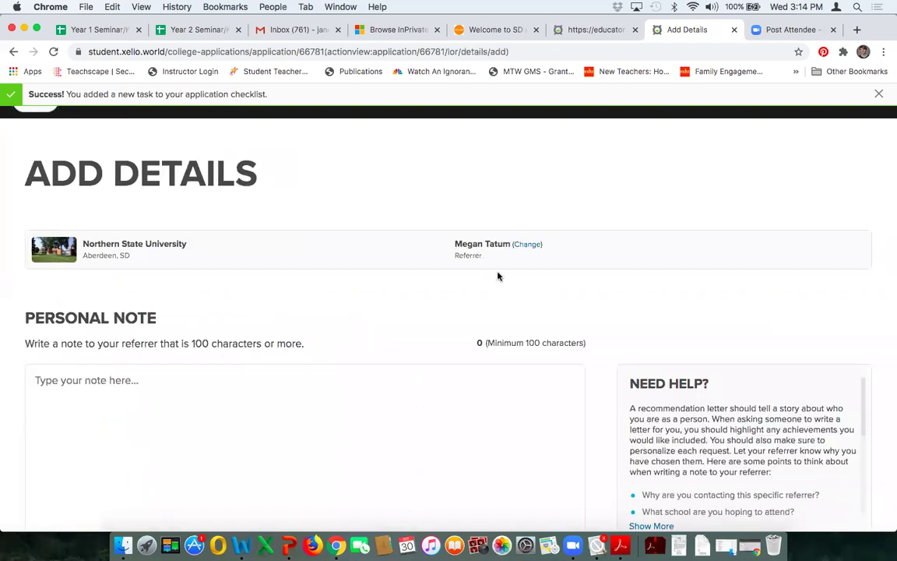
Step: Show More guiding questions in the Need Help panel and review the page down to Attach PDF
scroll(505, 274, "down", 2)
scroll(508, 274, "down", 2)
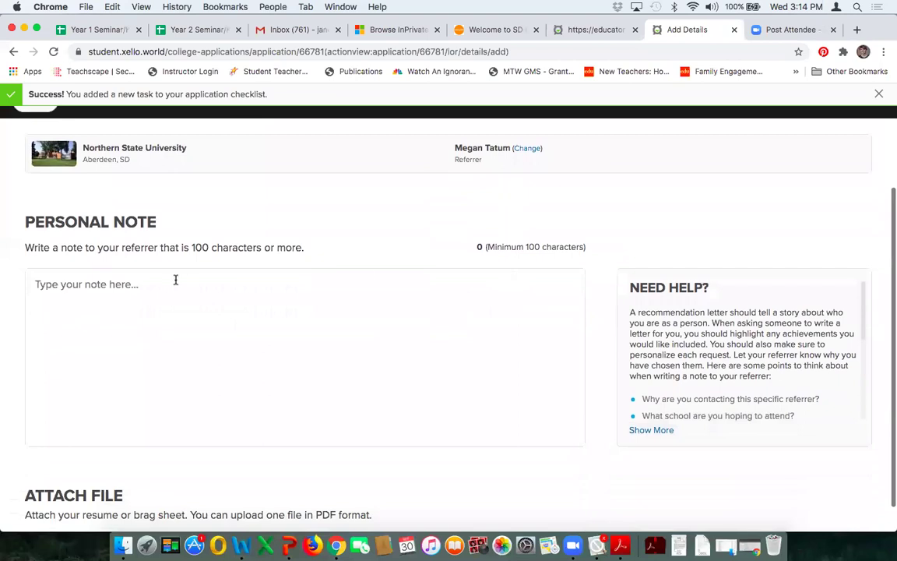
left_click(130, 284)
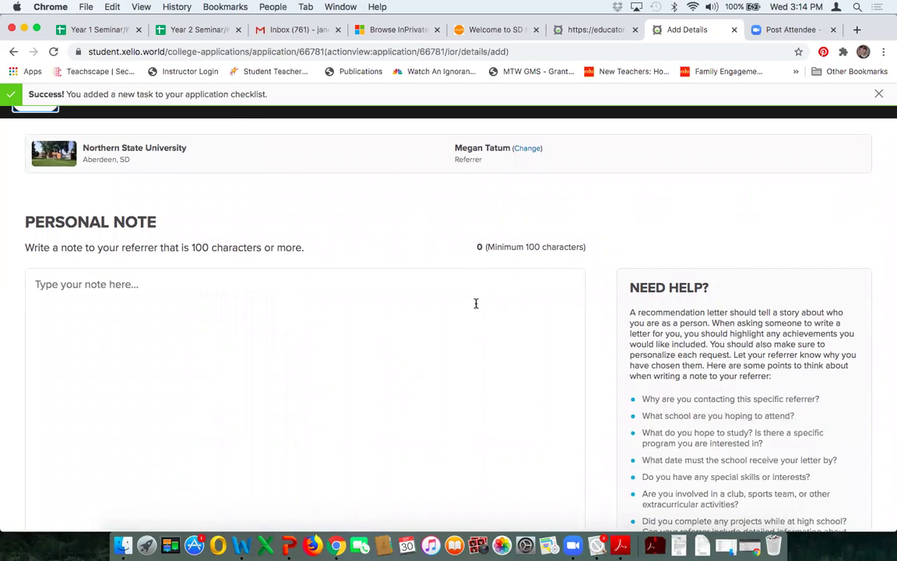
scroll(476, 303, "down", 3)
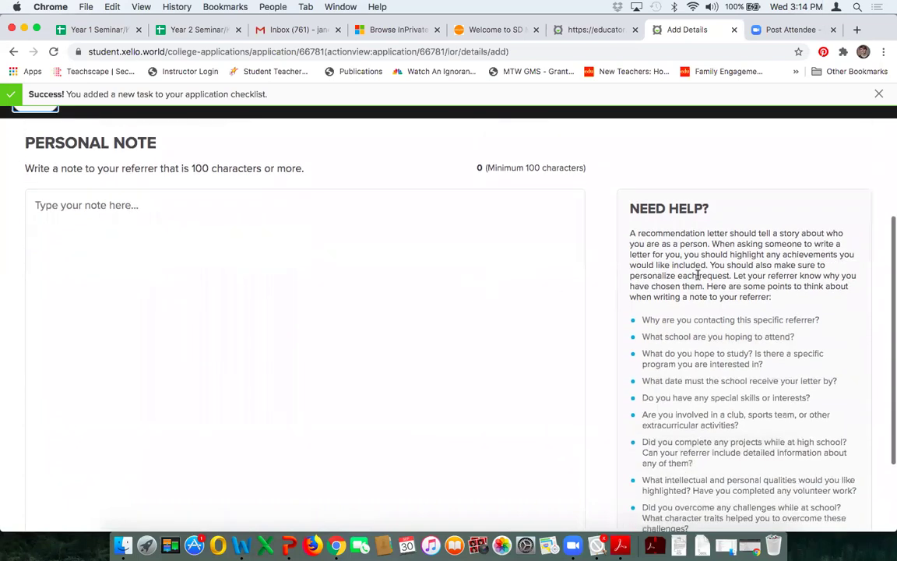
scroll(698, 276, "down", 2)
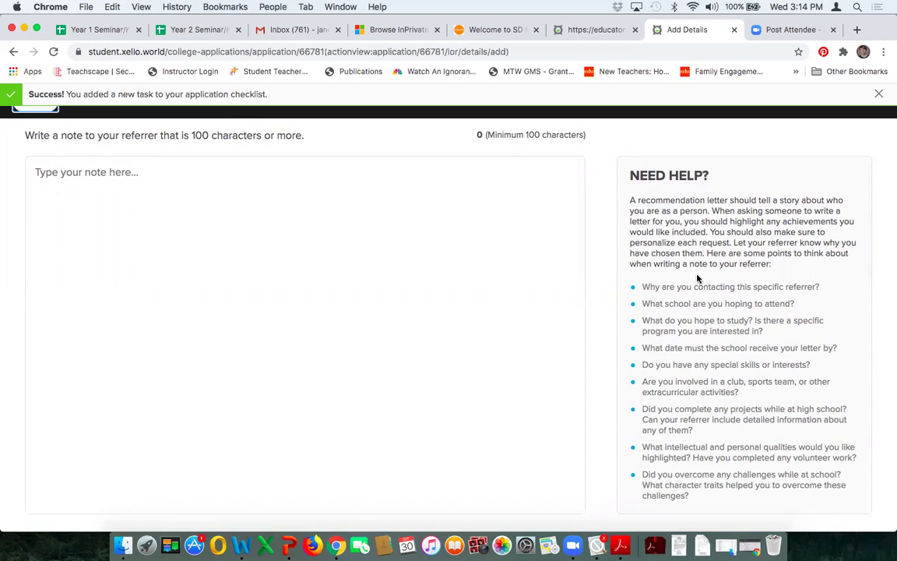
scroll(599, 267, "down", 3)
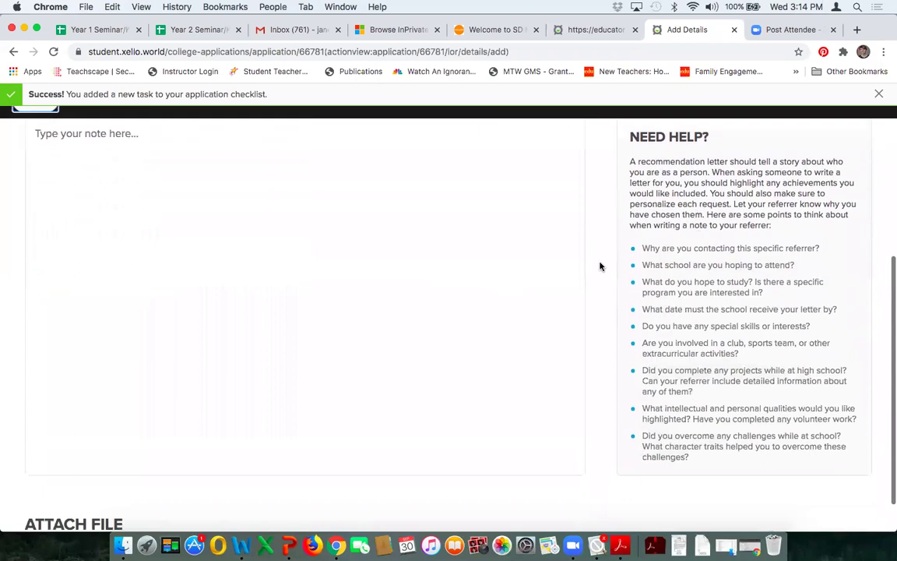
scroll(599, 267, "down", 2)
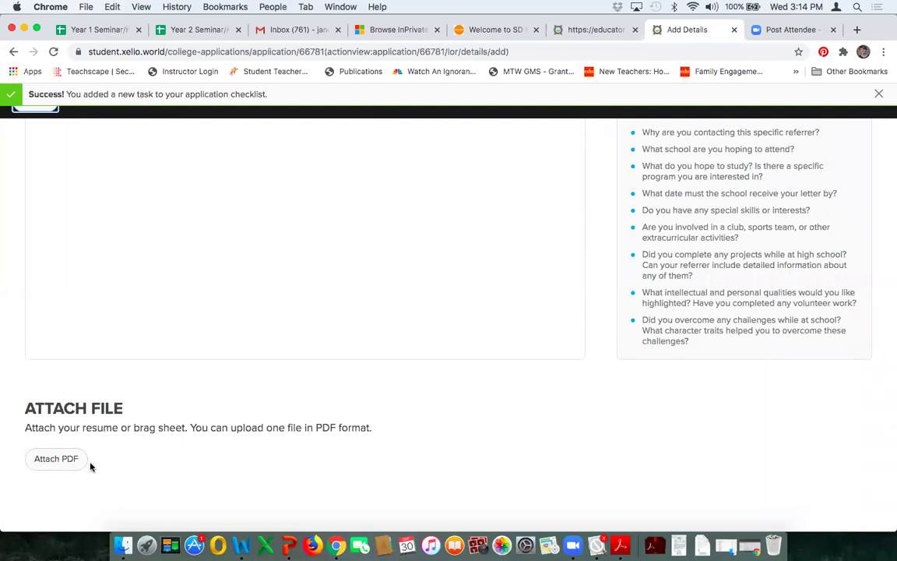
scroll(353, 467, "up", 5)
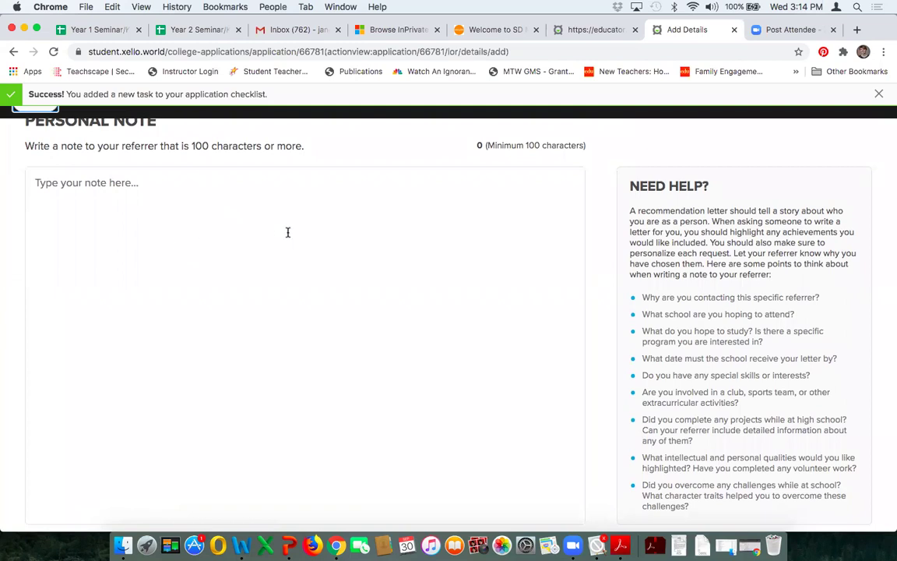
scroll(602, 205, "down", 5)
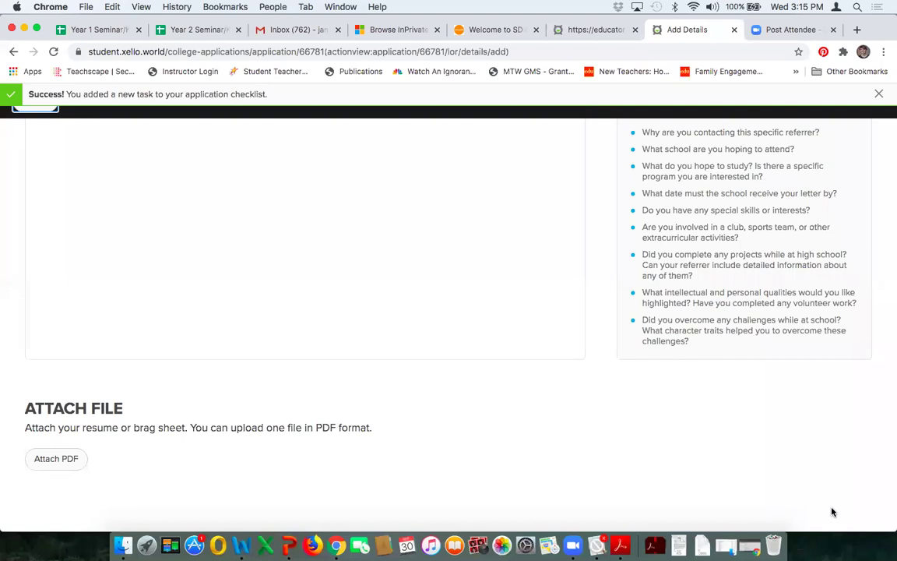
scroll(832, 512, "up", 5)
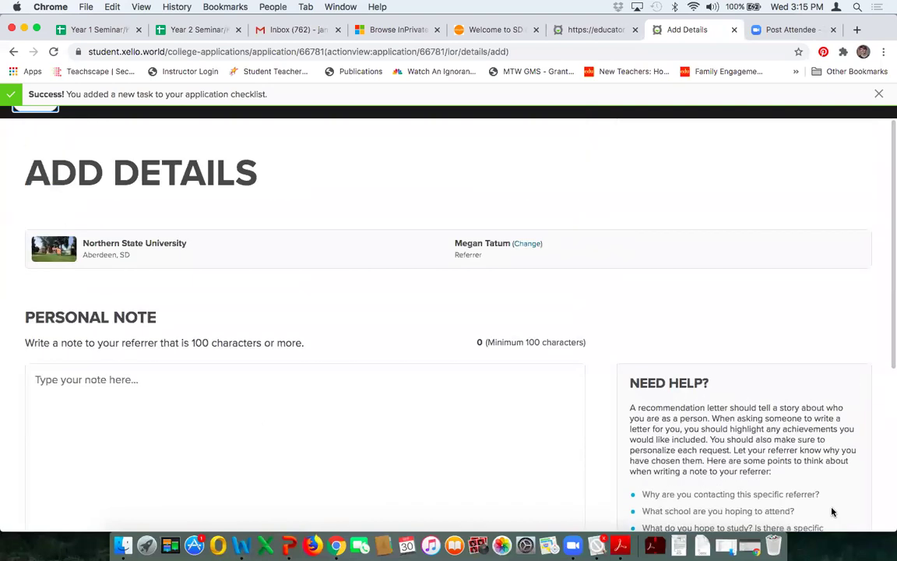
Step: Dismiss the success message and abandon the letter request, returning to the Northern State University application
left_click(880, 94)
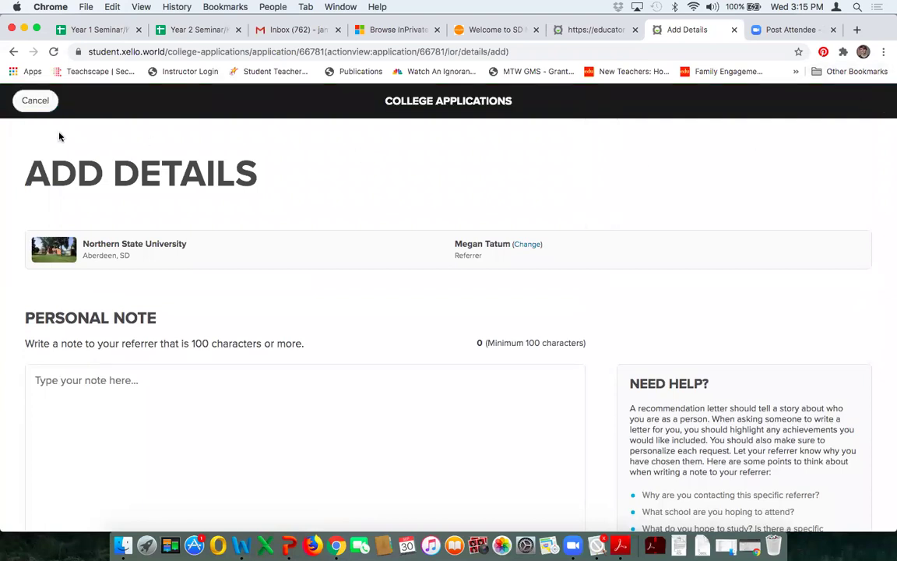
left_click(35, 101)
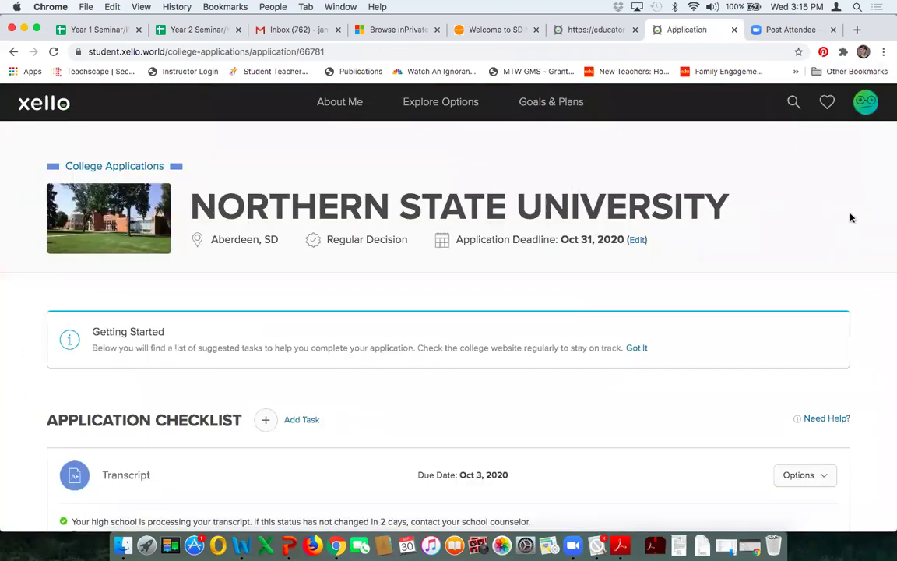
scroll(885, 224, "down", 5)
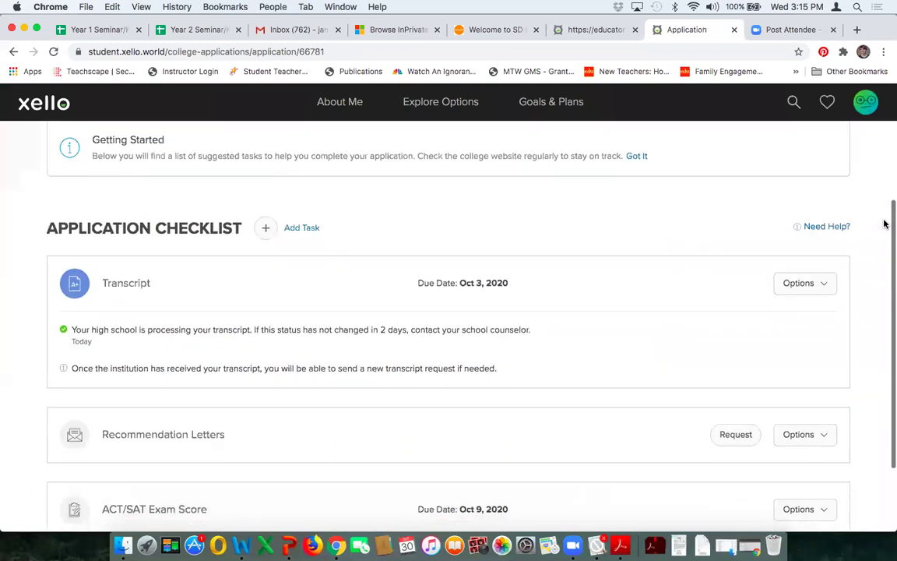
scroll(884, 224, "down", 1)
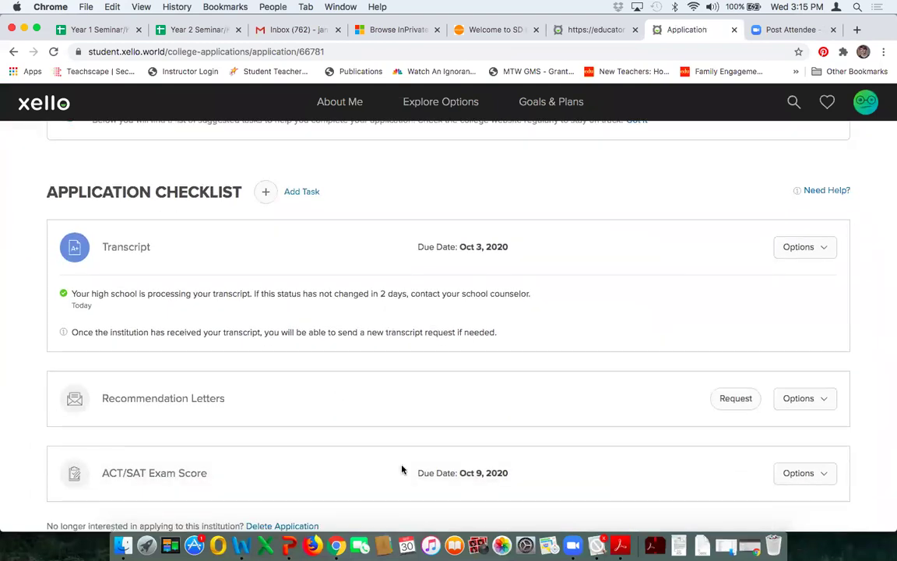
scroll(401, 469, "down", 1)
scroll(402, 469, "up", 2)
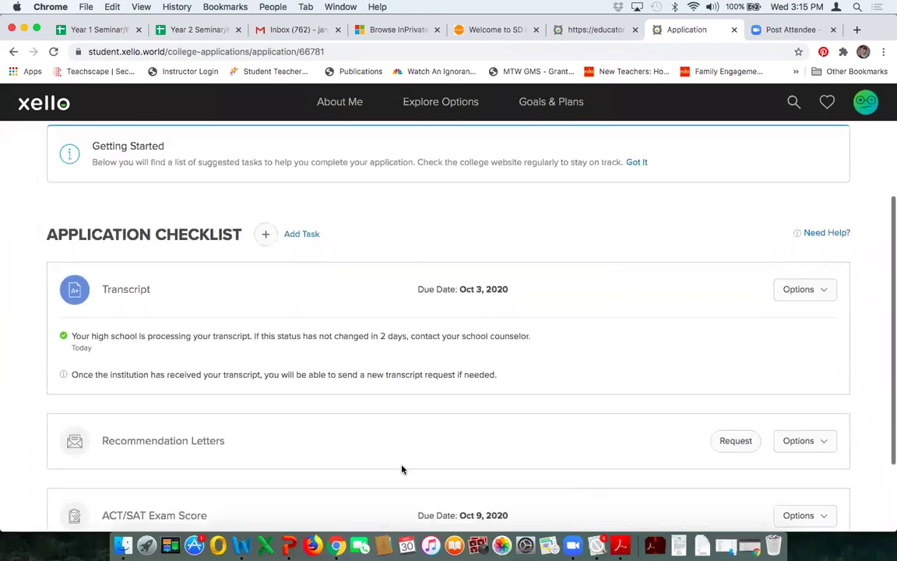
Step: Review the tasks available to add to the checklist, close without adding, and return to the top
left_click(304, 239)
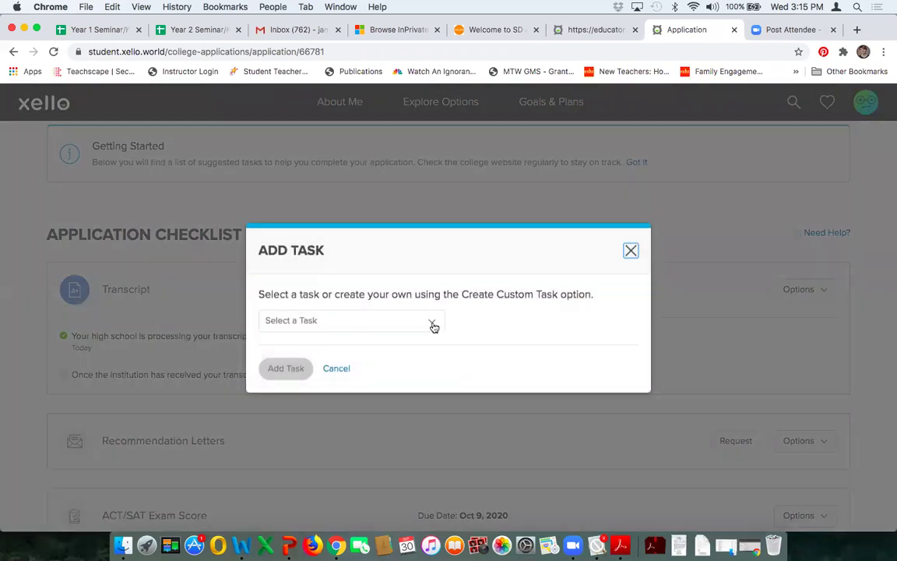
left_click(432, 320)
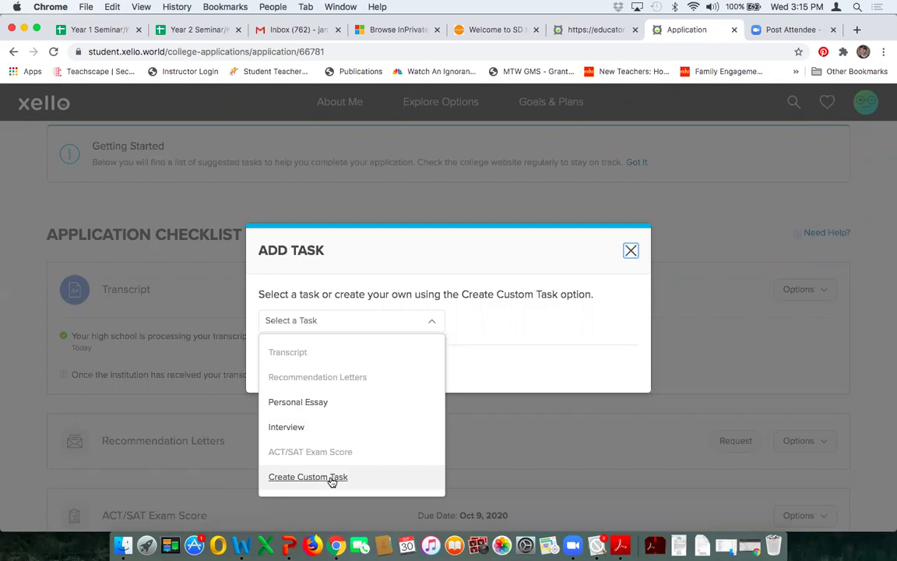
left_click(631, 252)
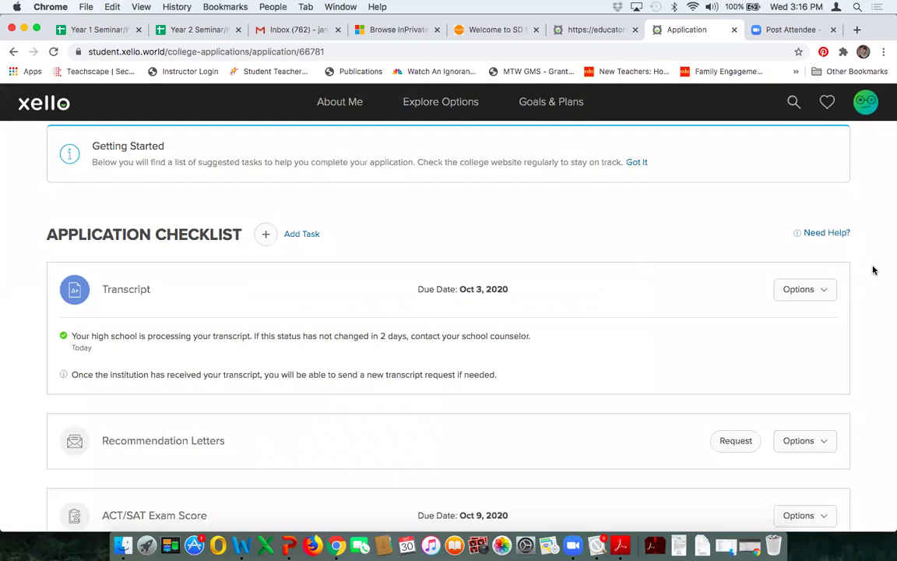
scroll(873, 269, "down", 2)
scroll(873, 270, "up", 2)
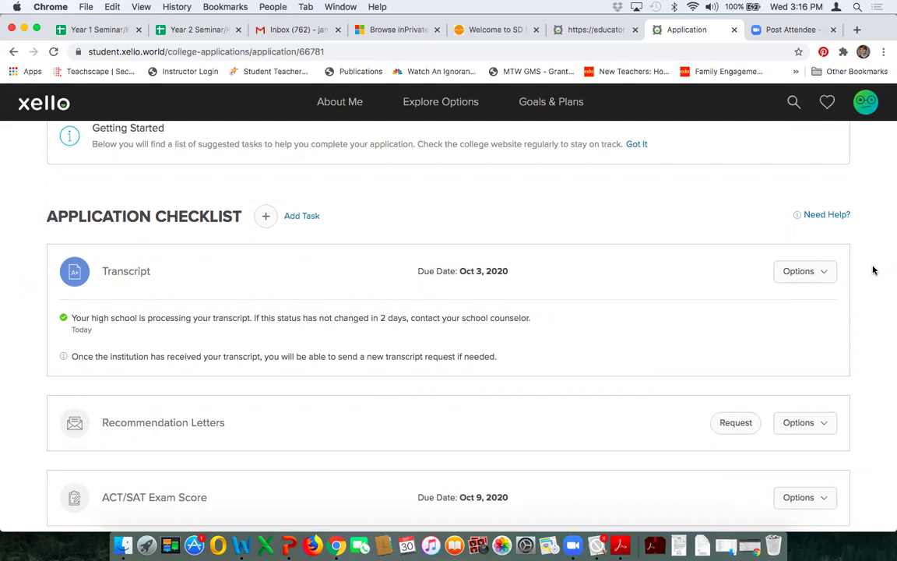
scroll(873, 270, "down", 3)
scroll(873, 271, "up", 5)
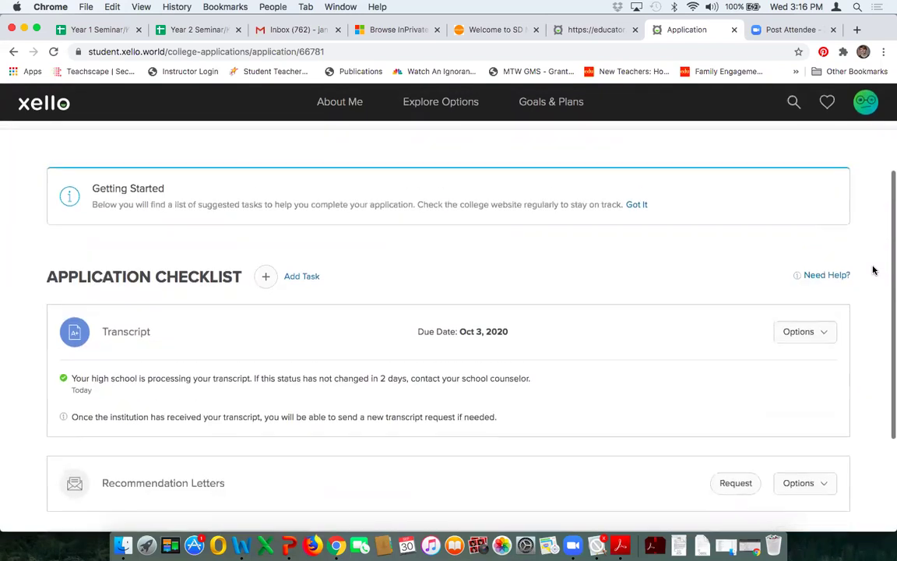
scroll(873, 270, "up", 4)
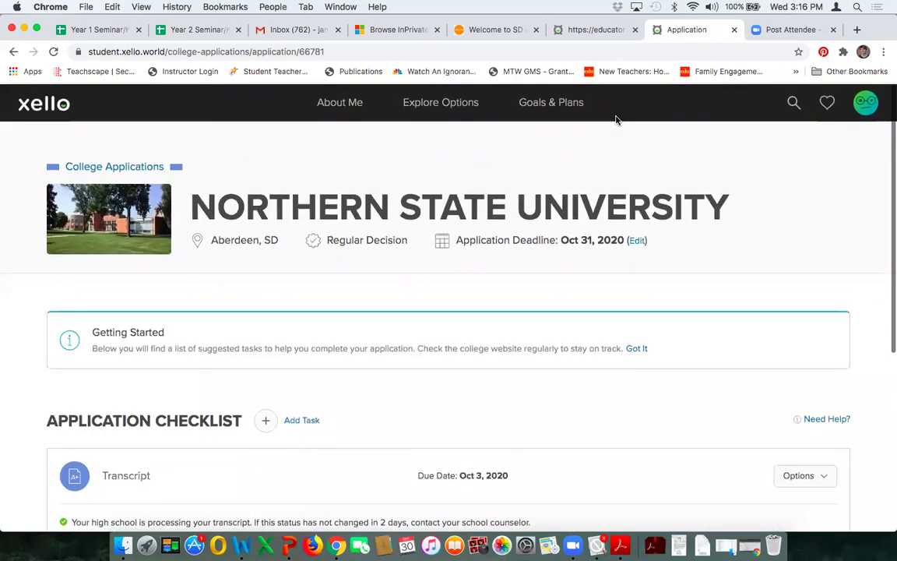
Step: Reach College Planning via Goals & Plans, cancel the Add Referrer form, and scroll to Local Scholarships
left_click(548, 105)
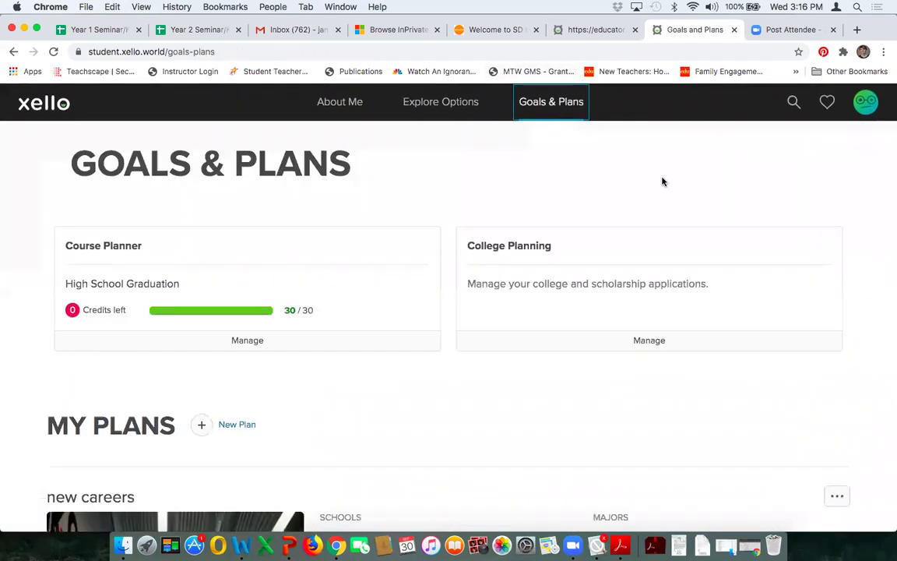
left_click(656, 343)
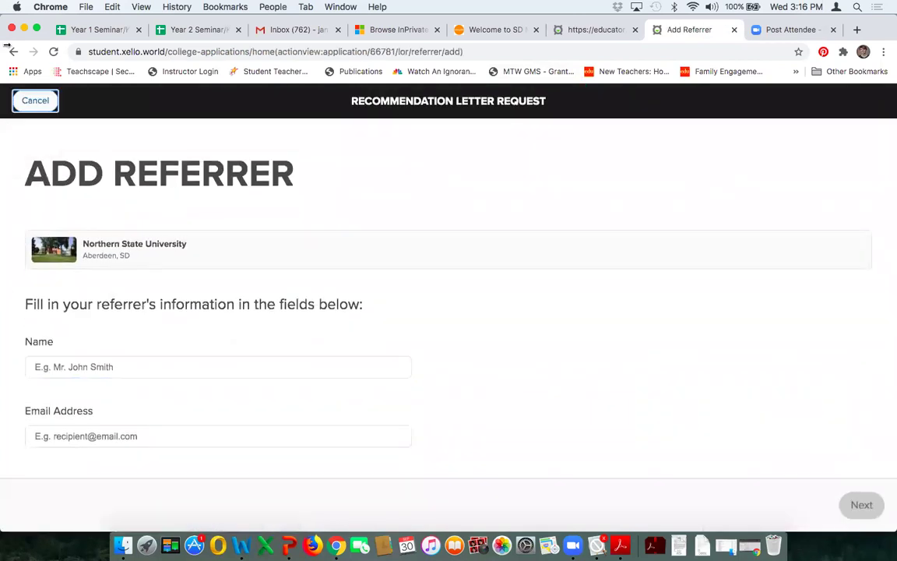
left_click(35, 99)
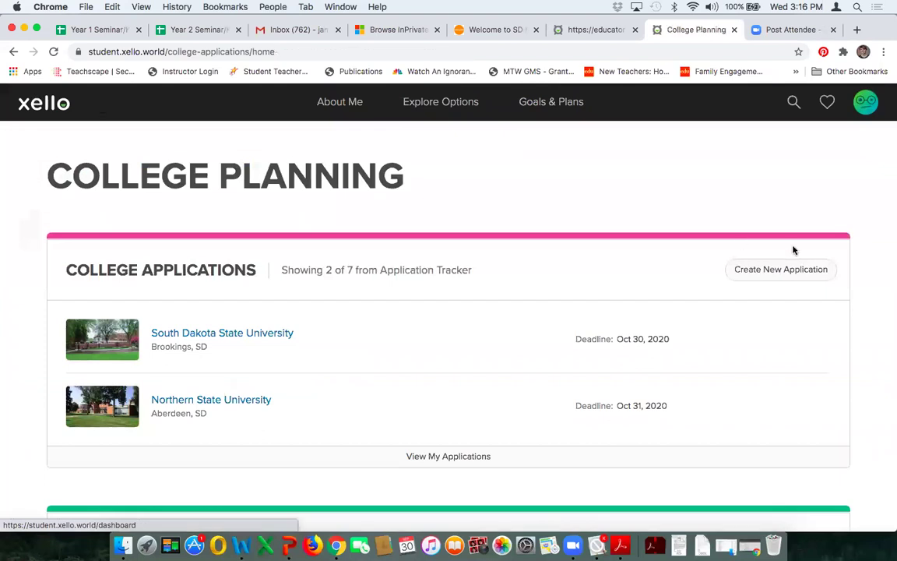
scroll(877, 268, "down", 4)
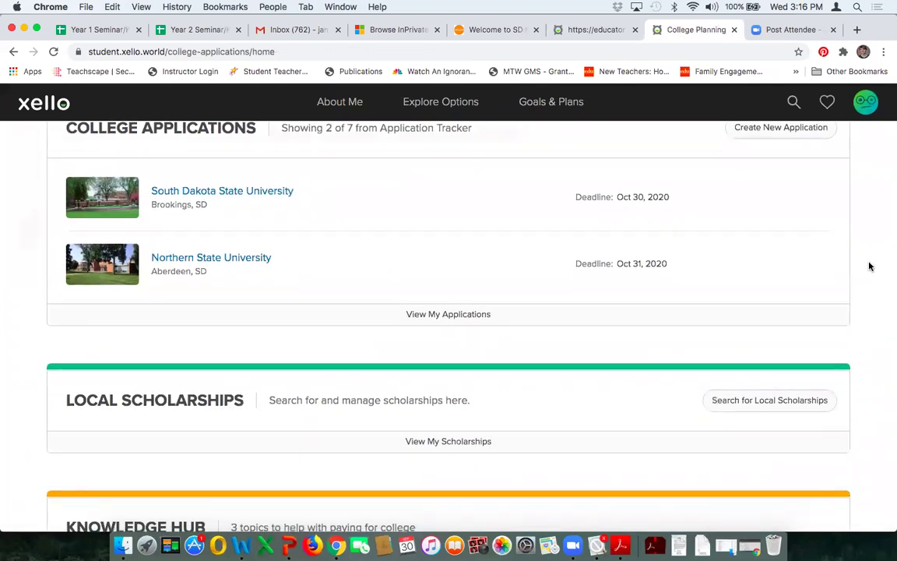
scroll(877, 269, "up", 2)
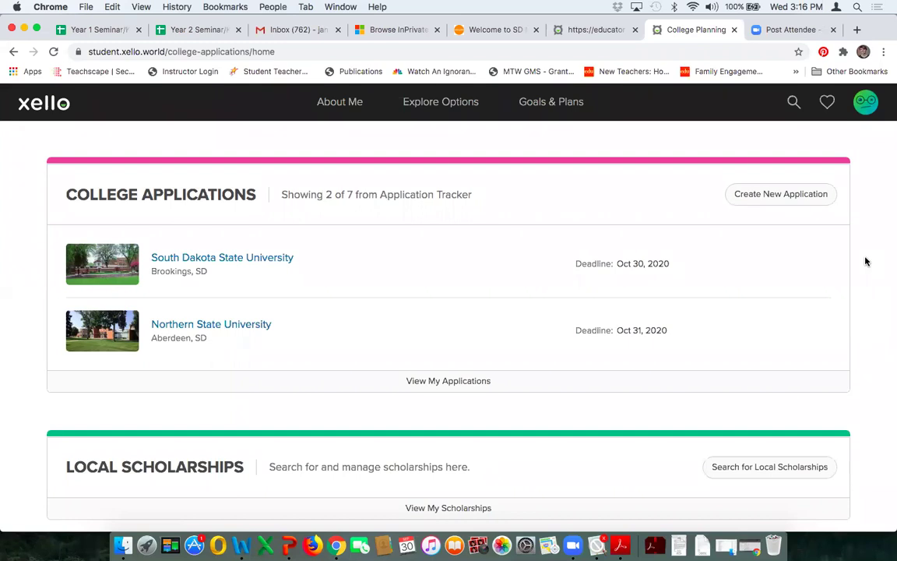
scroll(865, 261, "down", 1)
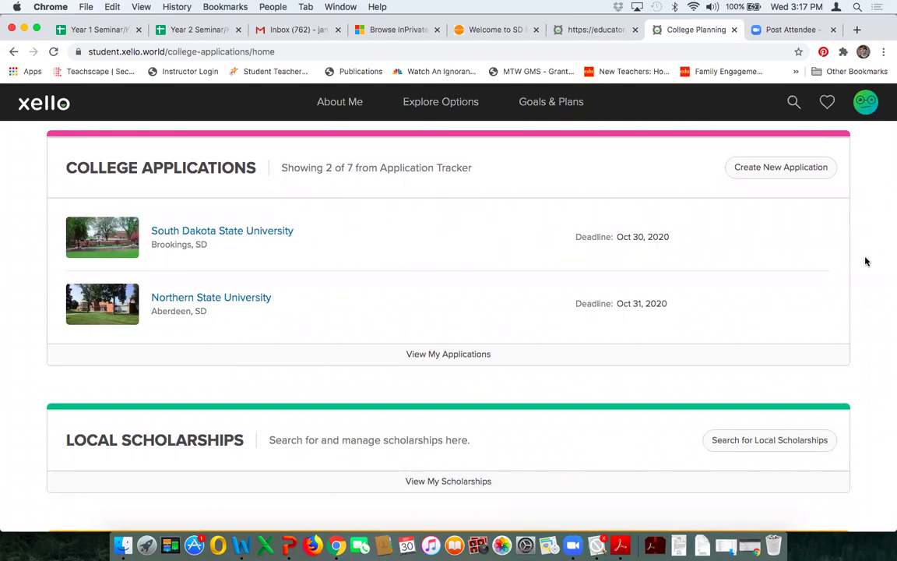
scroll(865, 262, "down", 1)
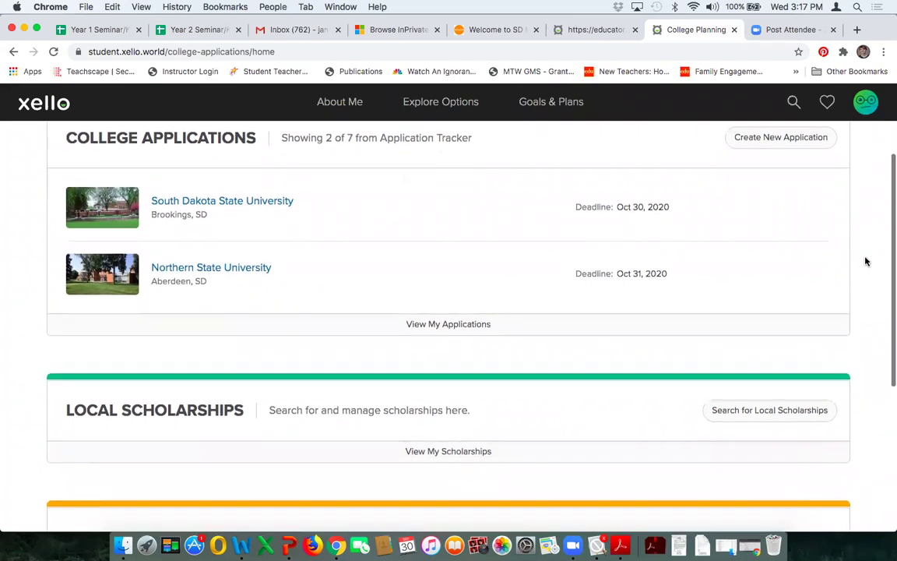
scroll(865, 261, "down", 2)
scroll(866, 261, "down", 3)
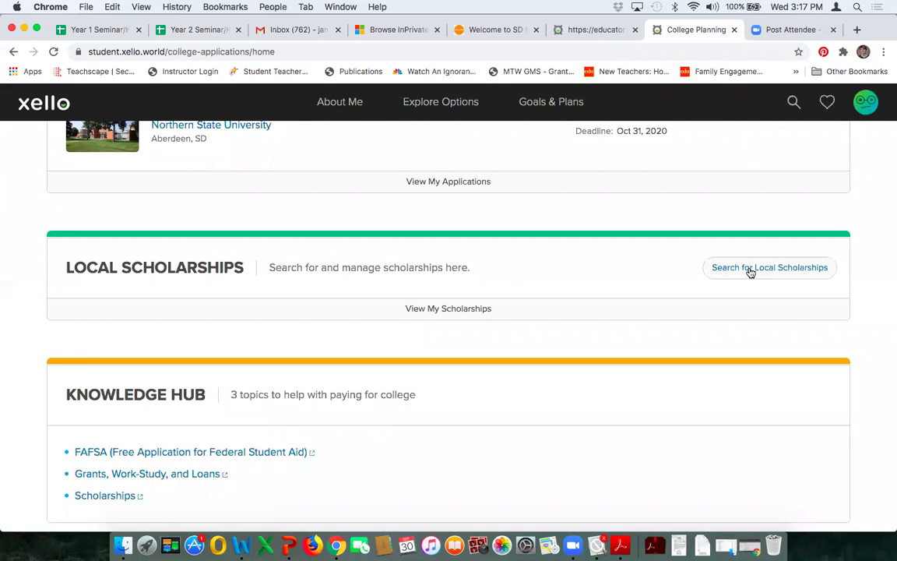
Step: Search local scholarships and open the South Dakota Opportunity Scholarship ($6,500, Sep 1, 2020 deadline)
left_click(750, 269)
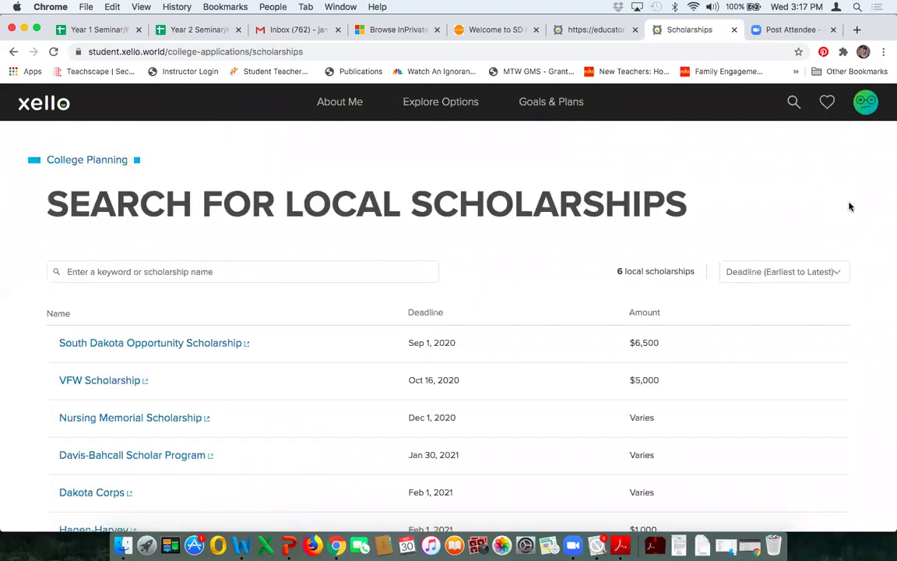
scroll(864, 208, "down", 2)
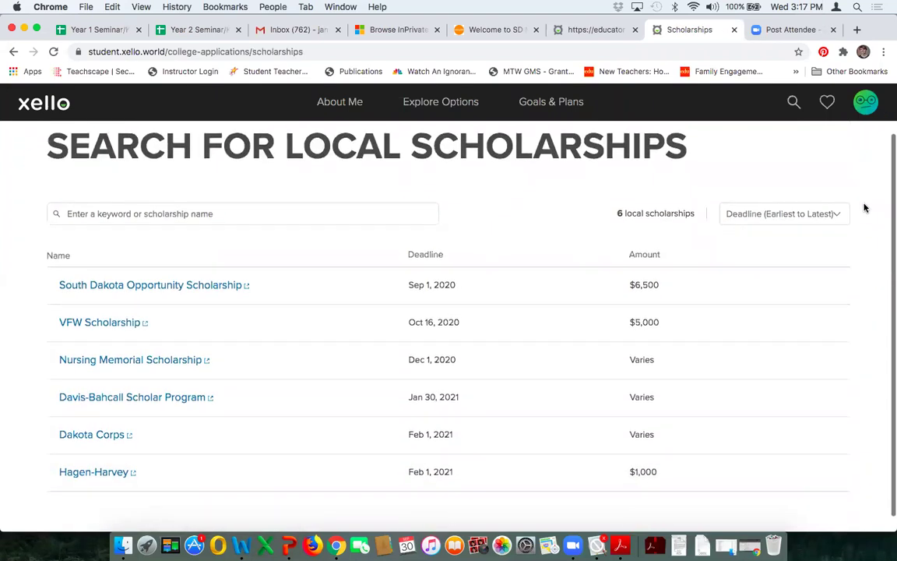
scroll(865, 208, "down", 1)
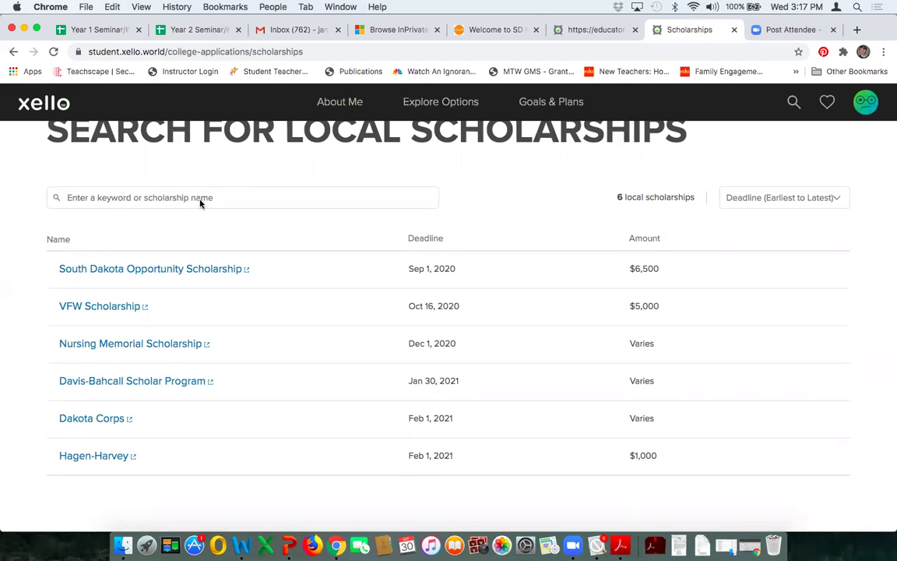
left_click(171, 269)
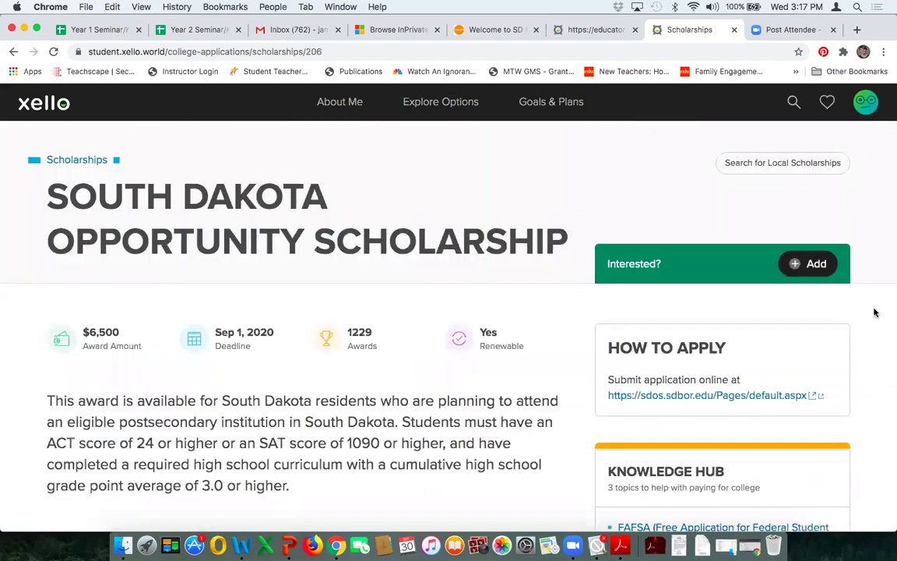
Step: Add the scholarship through the Interested? box, dismiss the Done! banner, and return to Goals & Plans
scroll(875, 311, "down", 1)
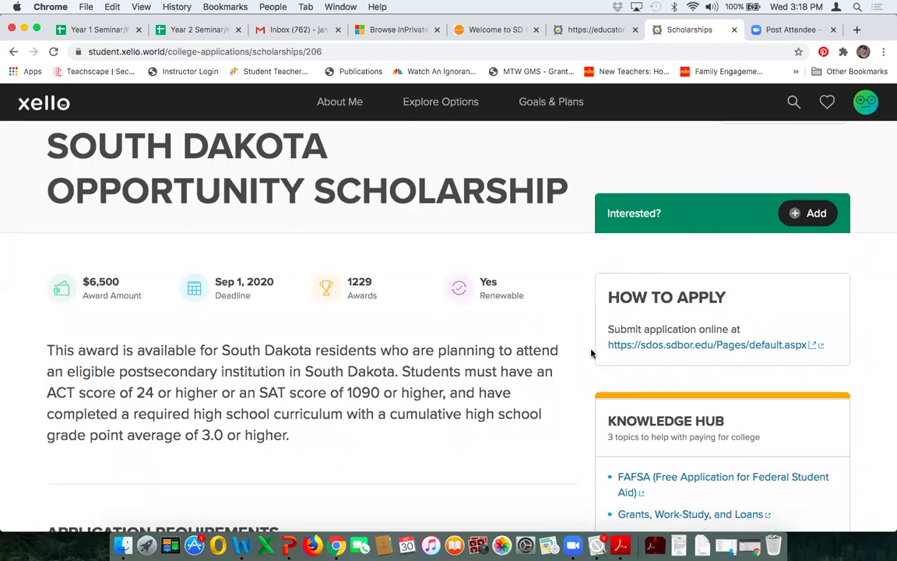
scroll(574, 367, "down", 1)
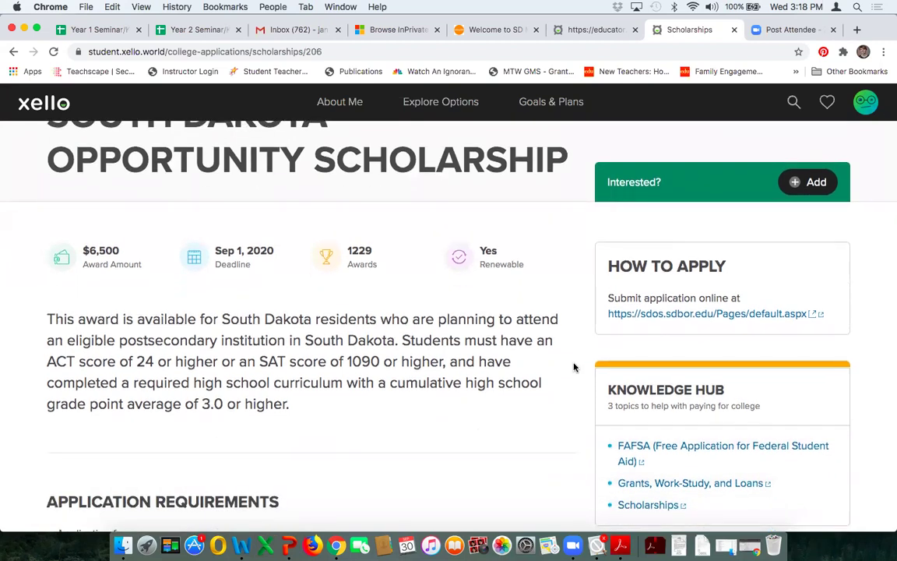
scroll(574, 367, "down", 2)
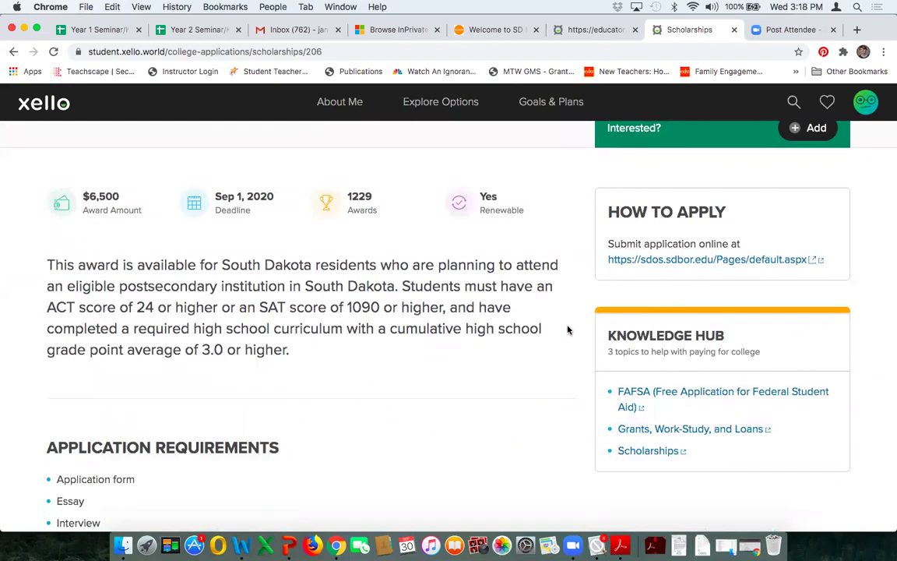
scroll(567, 330, "down", 6)
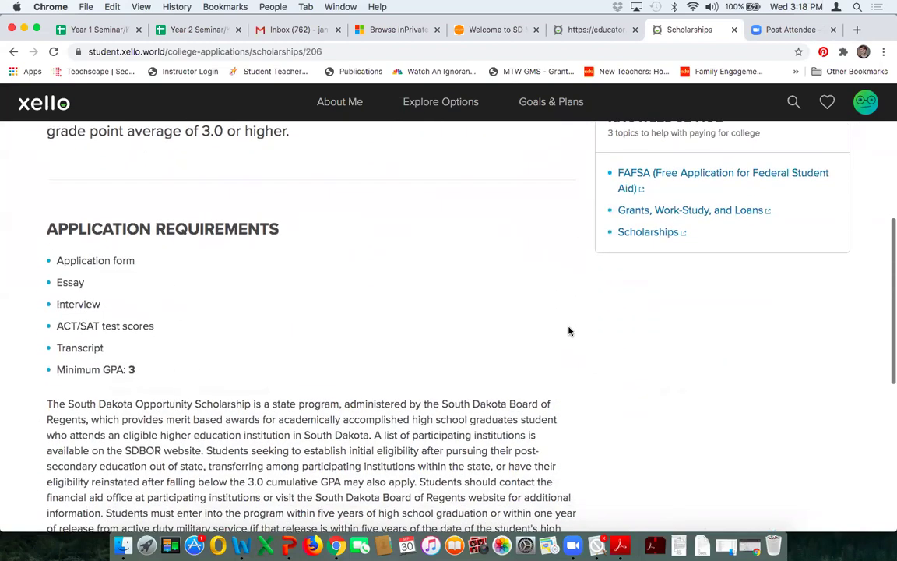
scroll(568, 331, "down", 10)
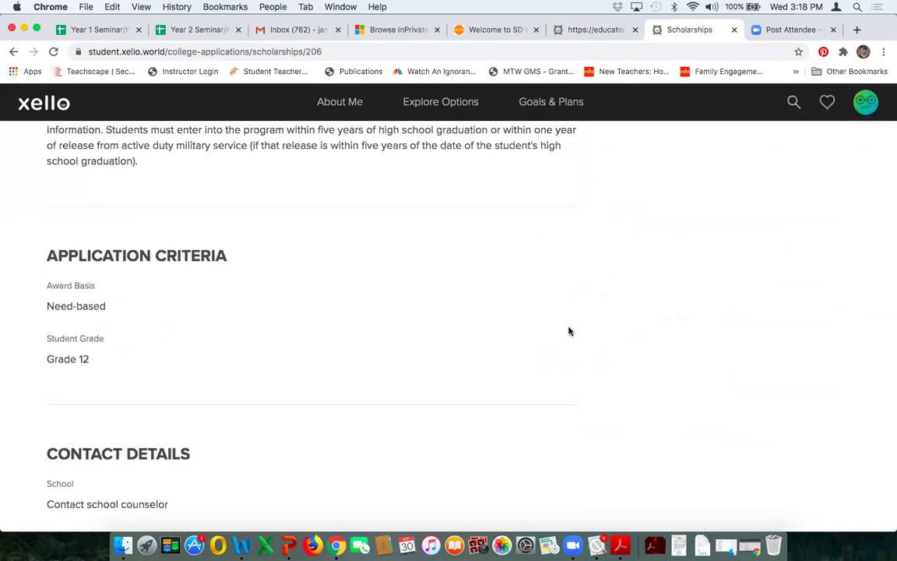
scroll(569, 331, "up", 15)
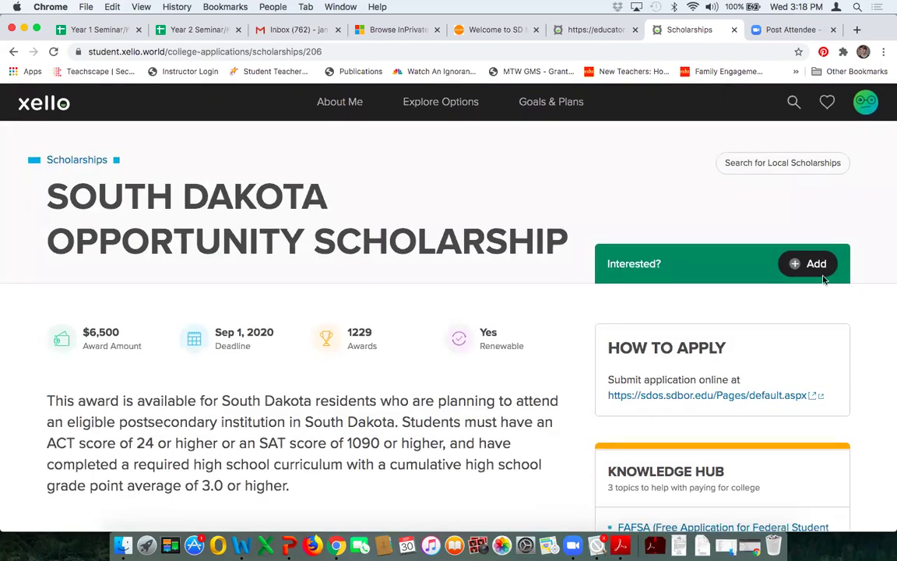
left_click(798, 266)
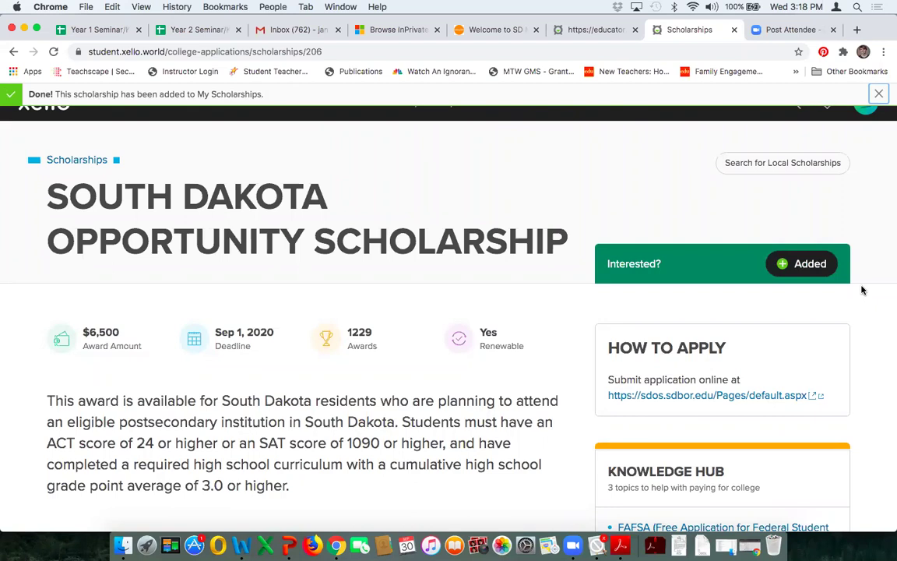
left_click(876, 94)
left_click(572, 103)
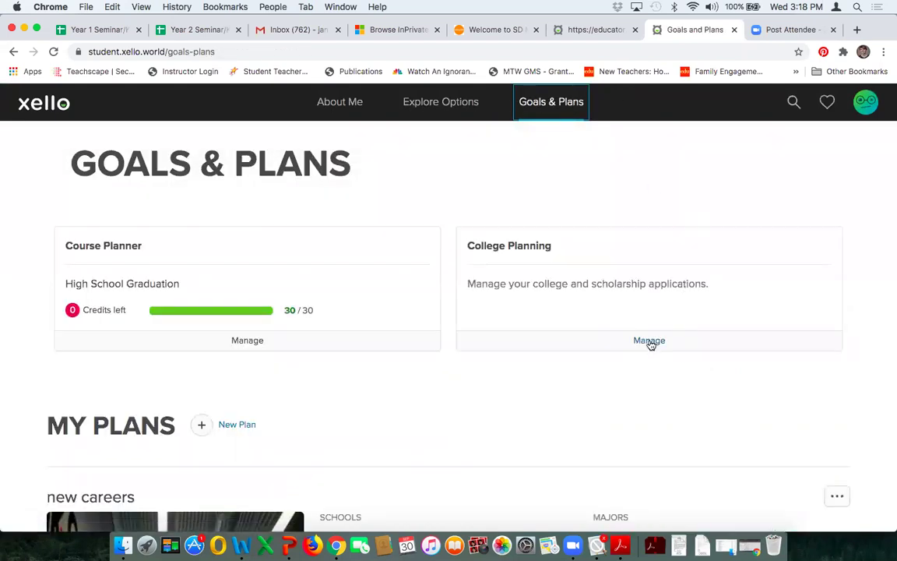
Step: Open College Planning management and view My Scholarships to confirm the South Dakota scholarship
left_click(649, 341)
scroll(861, 248, "down", 1)
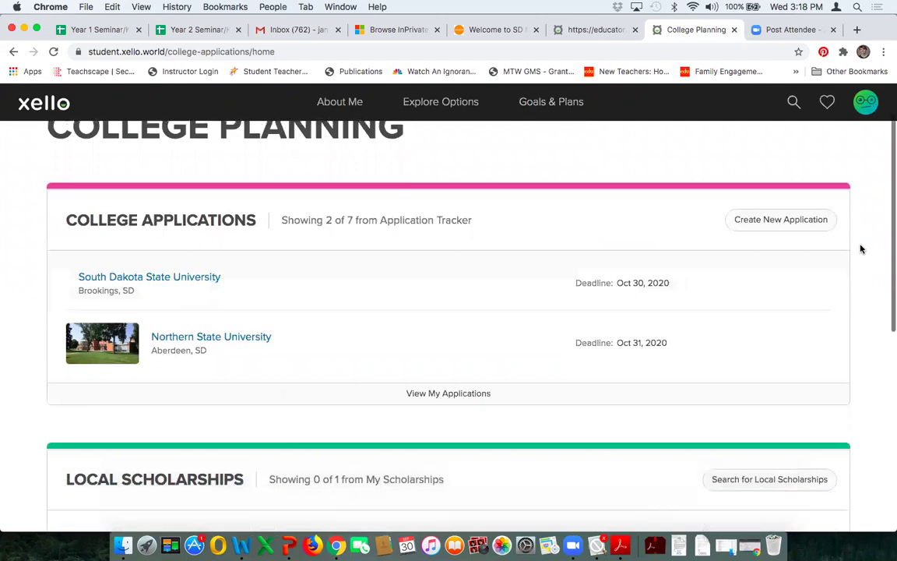
scroll(860, 248, "down", 5)
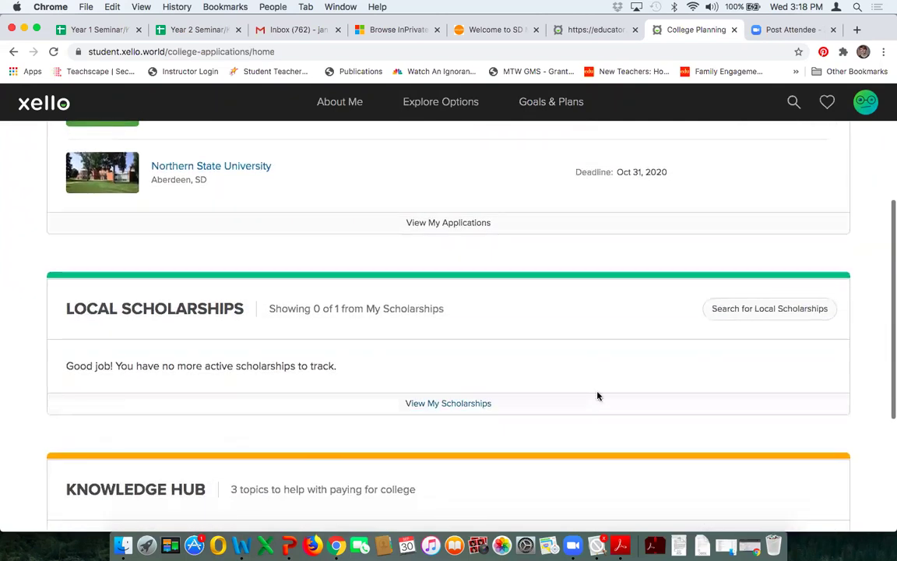
left_click(476, 405)
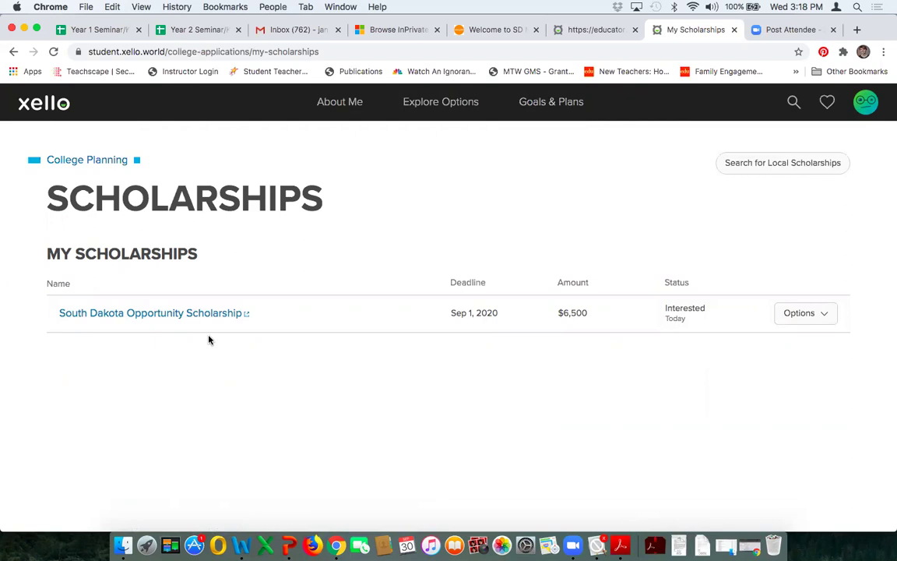
Step: Return to College Planning, now listing South Dakota State University's application due Oct 30, 2020
left_click(537, 102)
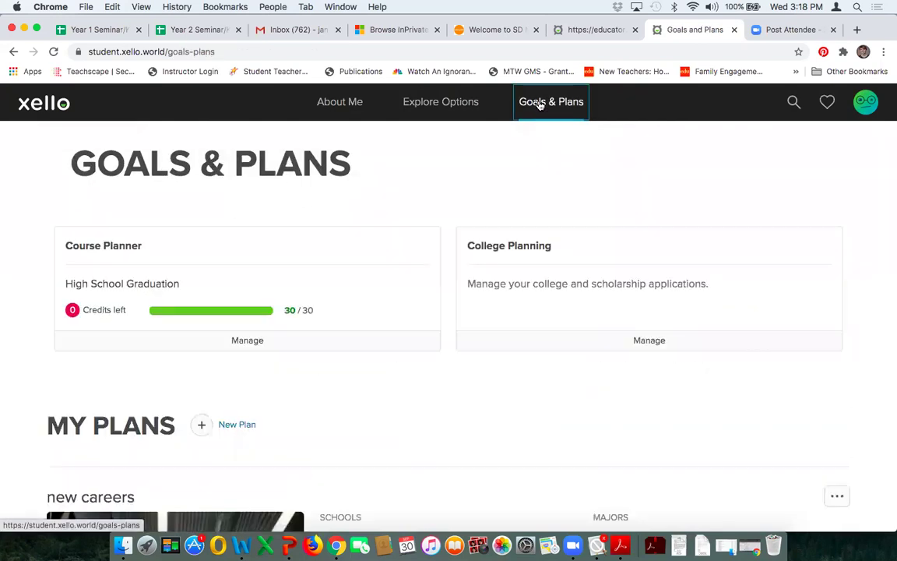
left_click(651, 343)
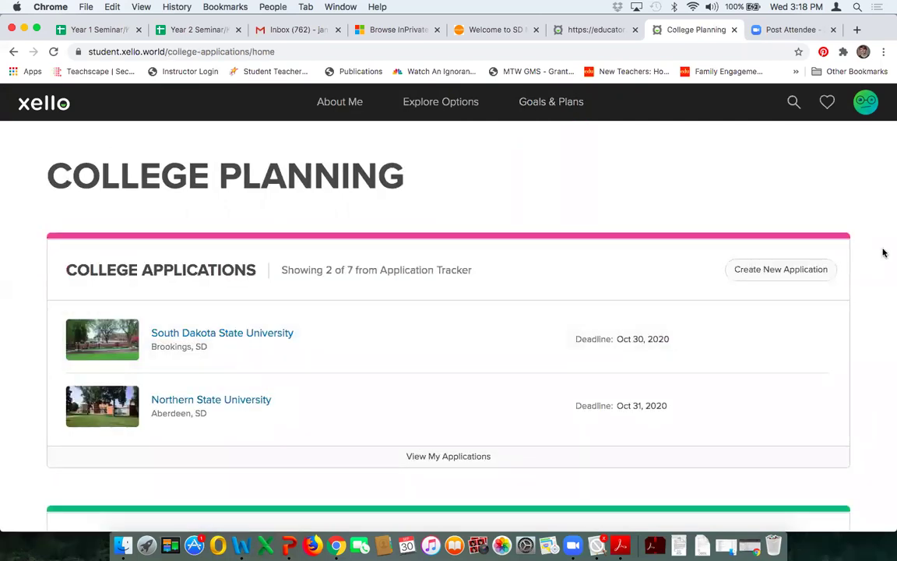
scroll(868, 249, "down", 2)
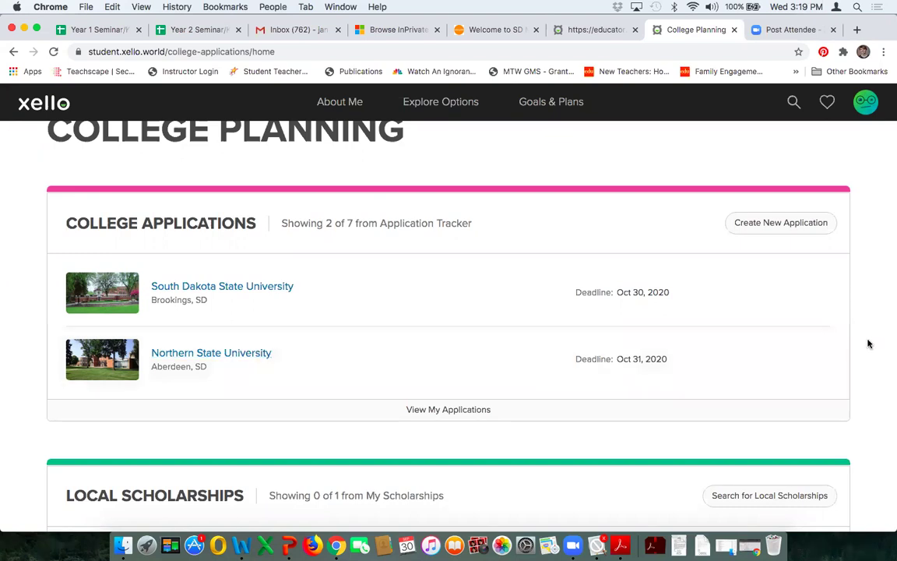
scroll(868, 344, "down", 3)
scroll(869, 344, "down", 1)
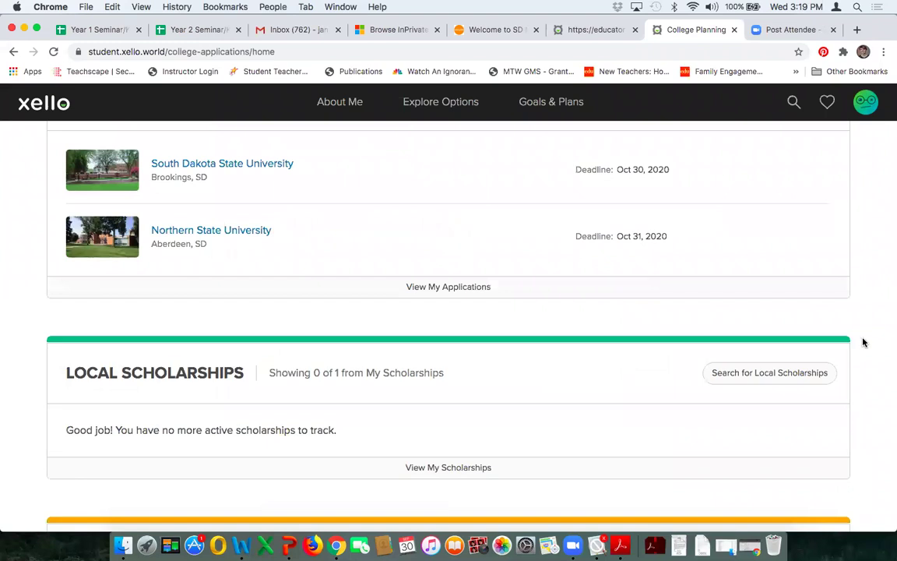
scroll(863, 342, "down", 2)
scroll(863, 342, "down", 1)
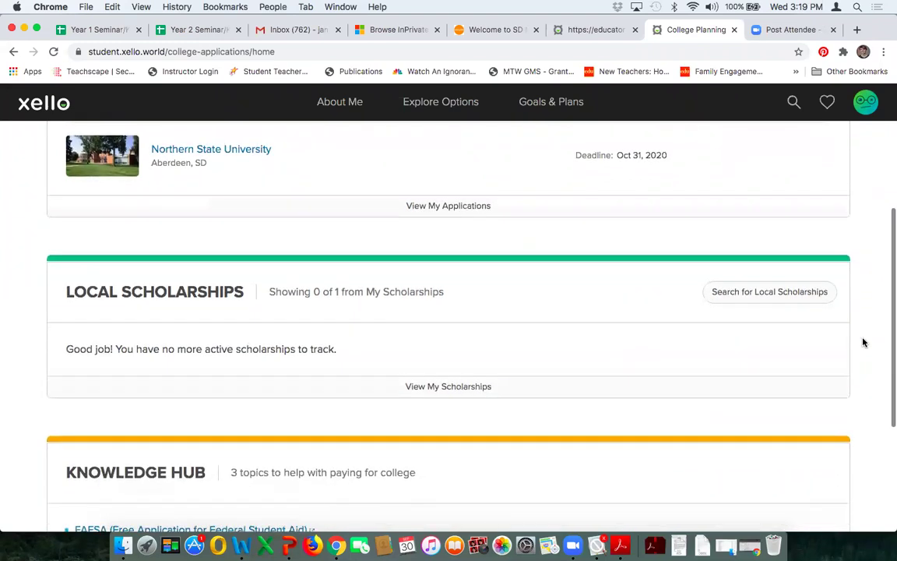
scroll(863, 342, "down", 6)
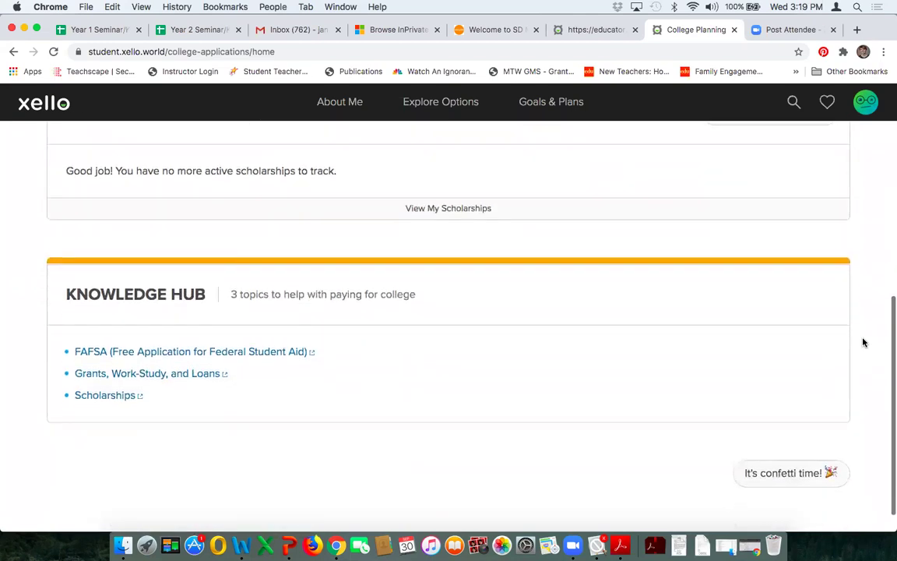
scroll(863, 341, "down", 1)
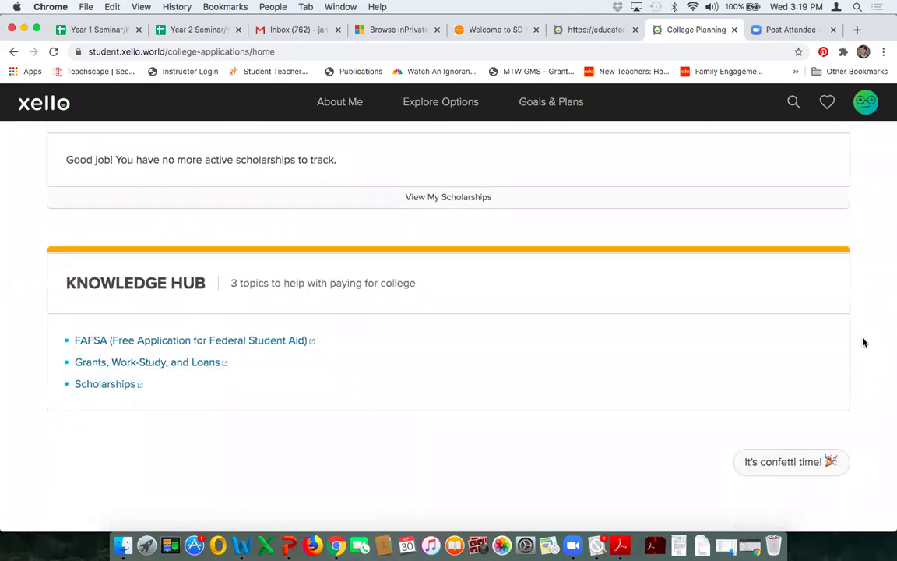
scroll(866, 357, "down", 1)
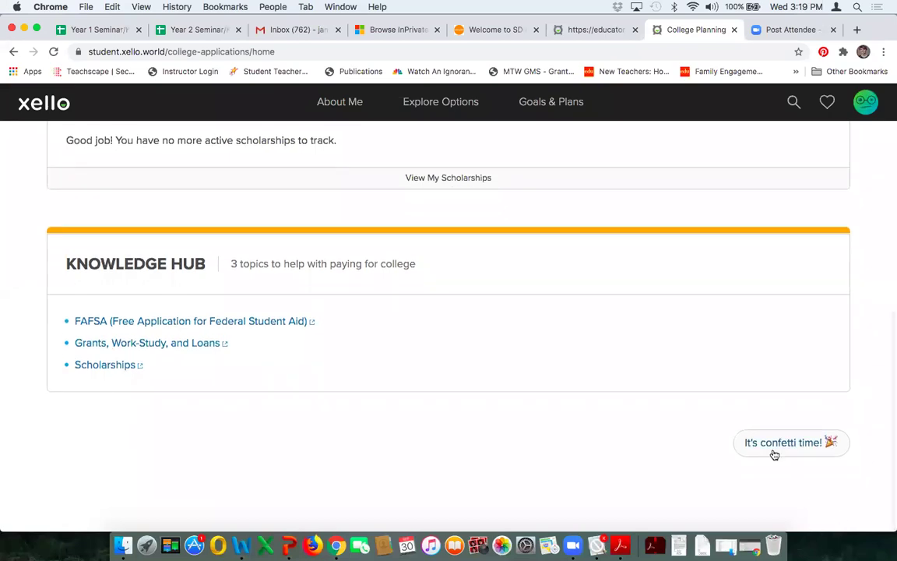
left_click(775, 453)
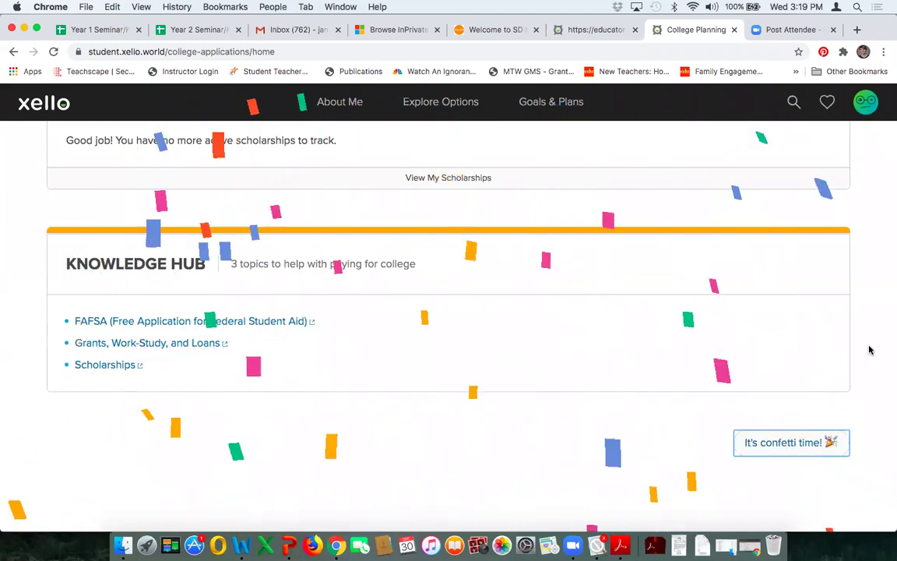
scroll(870, 350, "up", 5)
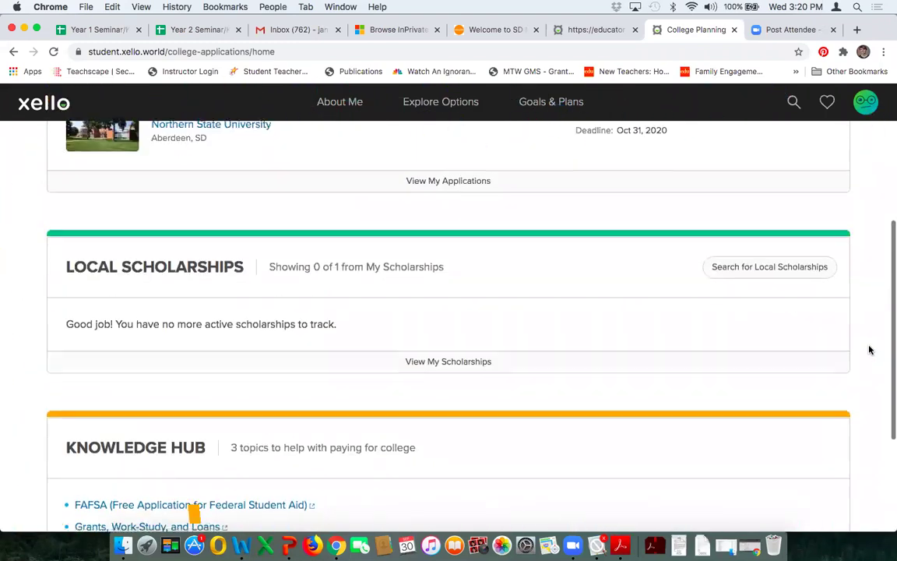
scroll(869, 350, "up", 2)
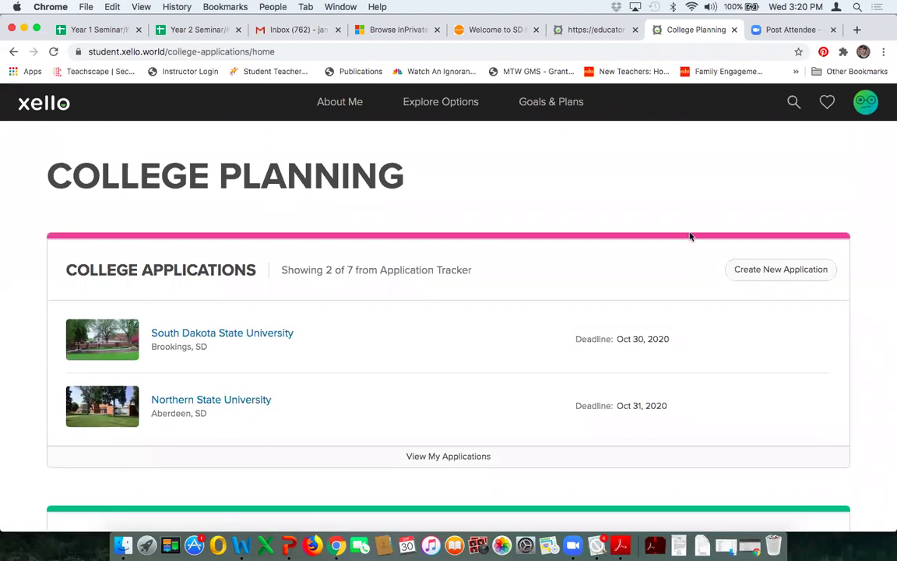
Step: Switch to the educator dashboard and open College Planning under FEATURES in the sidebar
left_click(597, 32)
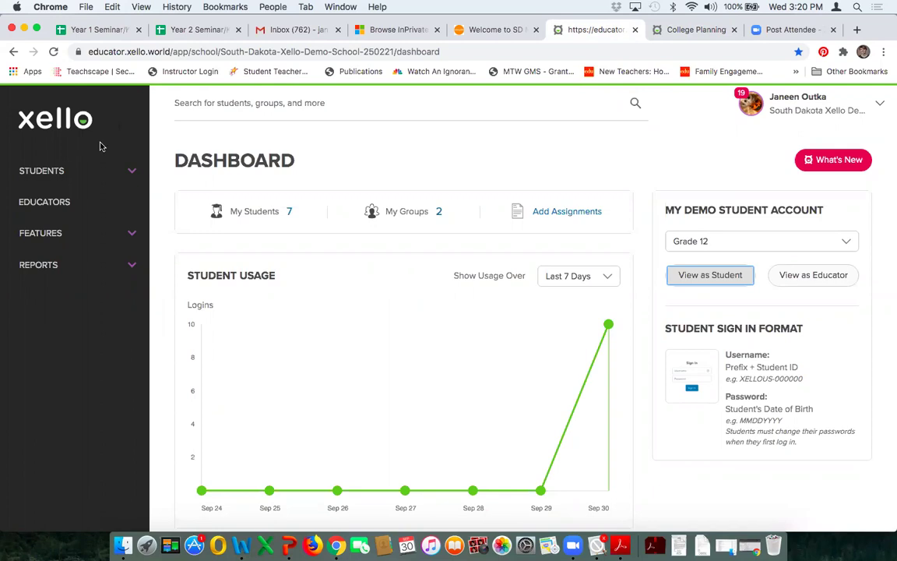
left_click(132, 236)
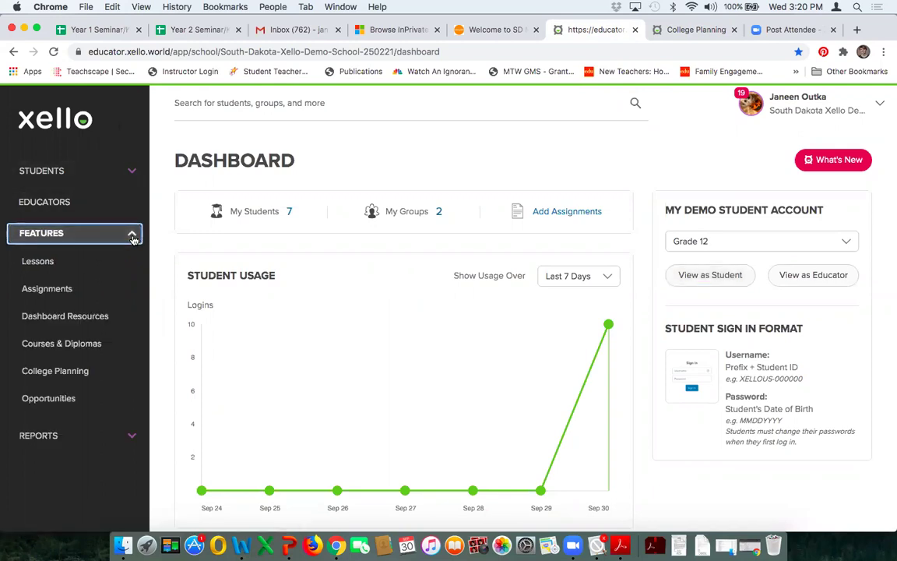
left_click(85, 373)
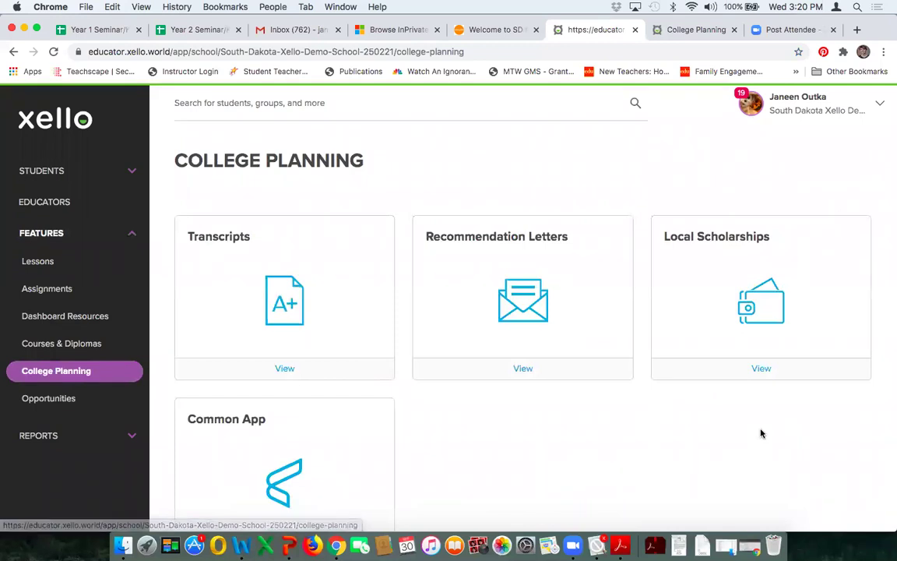
scroll(742, 429, "down", 2)
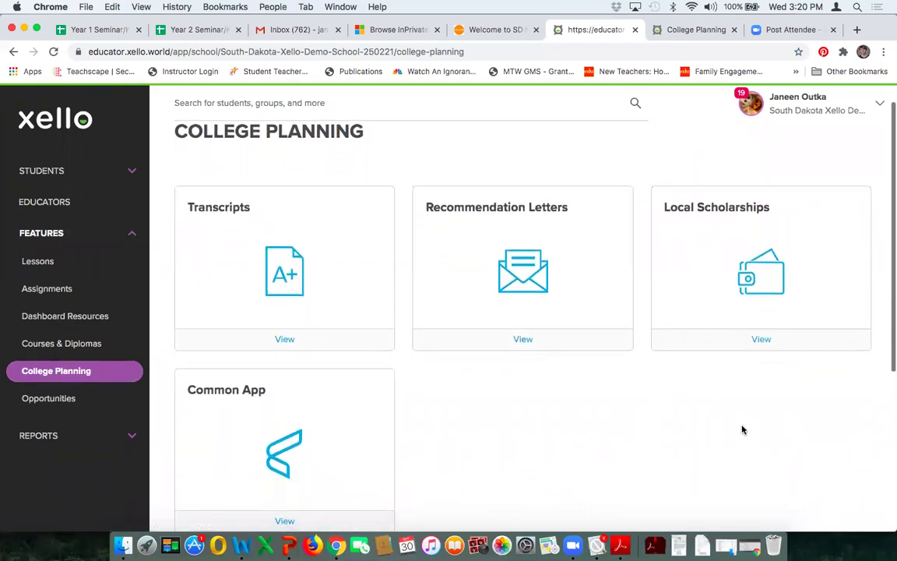
scroll(791, 420, "down", 1)
scroll(790, 422, "up", 1)
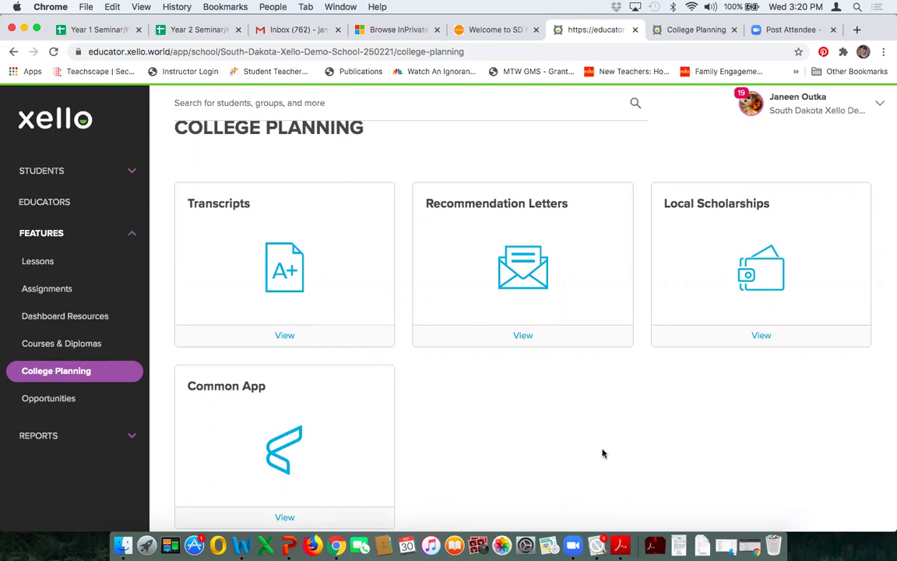
scroll(603, 452, "up", 1)
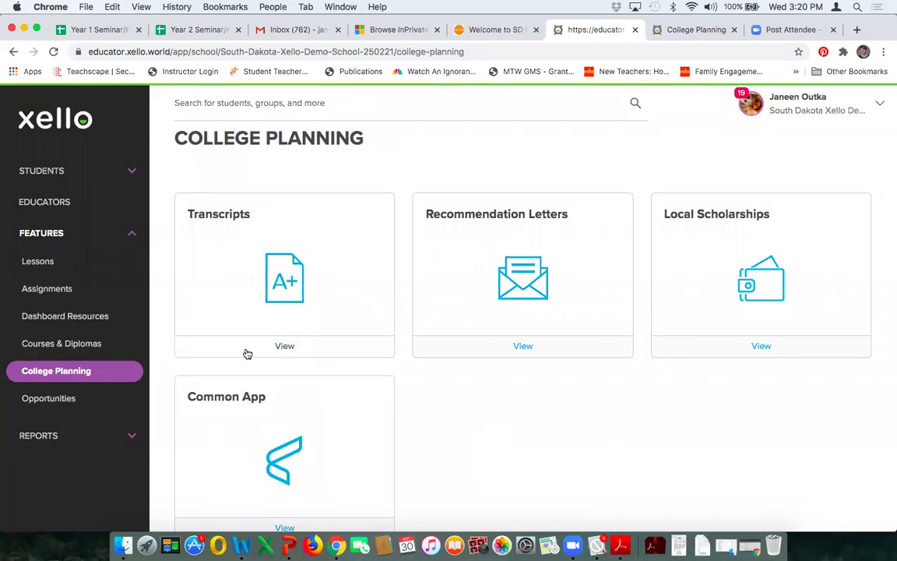
Step: Open Transcripts, review the Sent and 47 Unmatched transcripts, and start a PDF transcript import
left_click(286, 347)
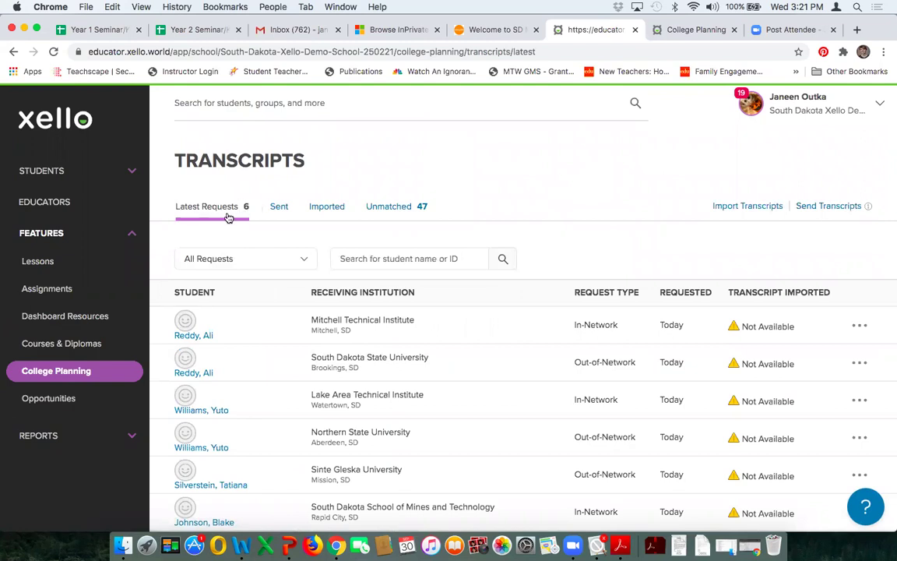
scroll(242, 319, "down", 3)
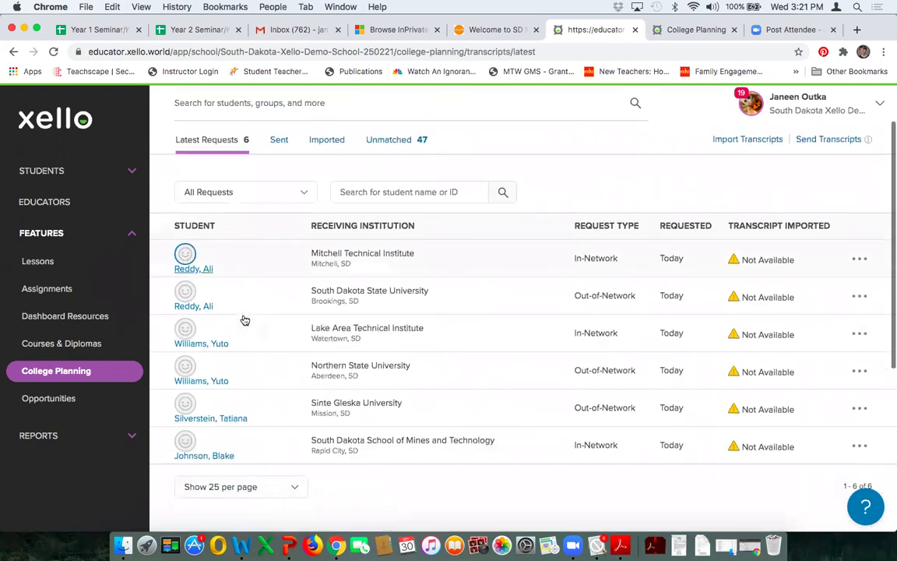
scroll(244, 320, "up", 4)
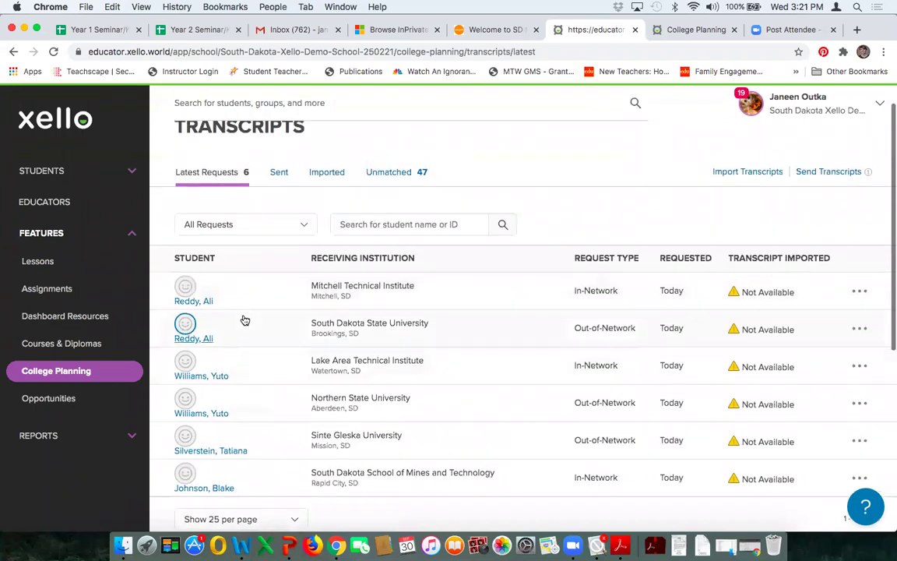
scroll(243, 318, "down", 2)
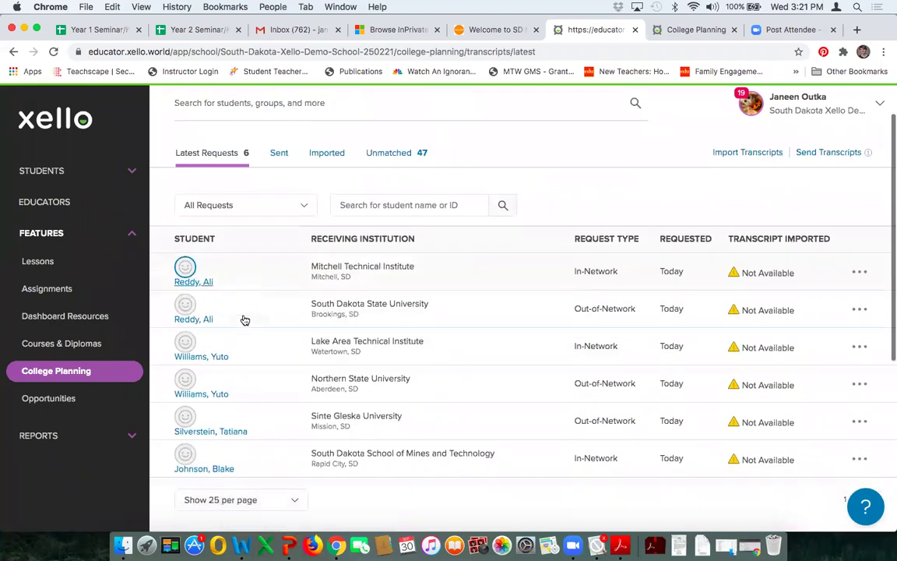
left_click(279, 155)
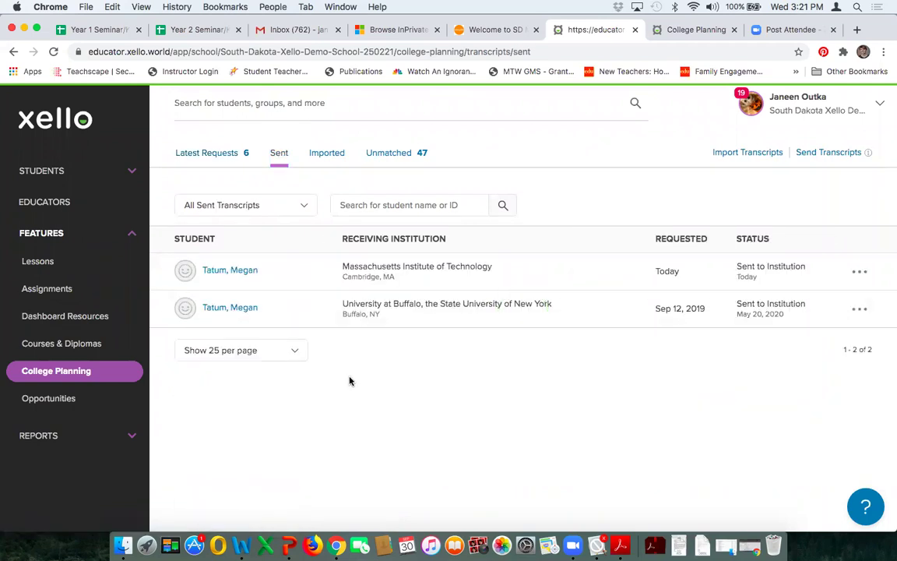
left_click(390, 156)
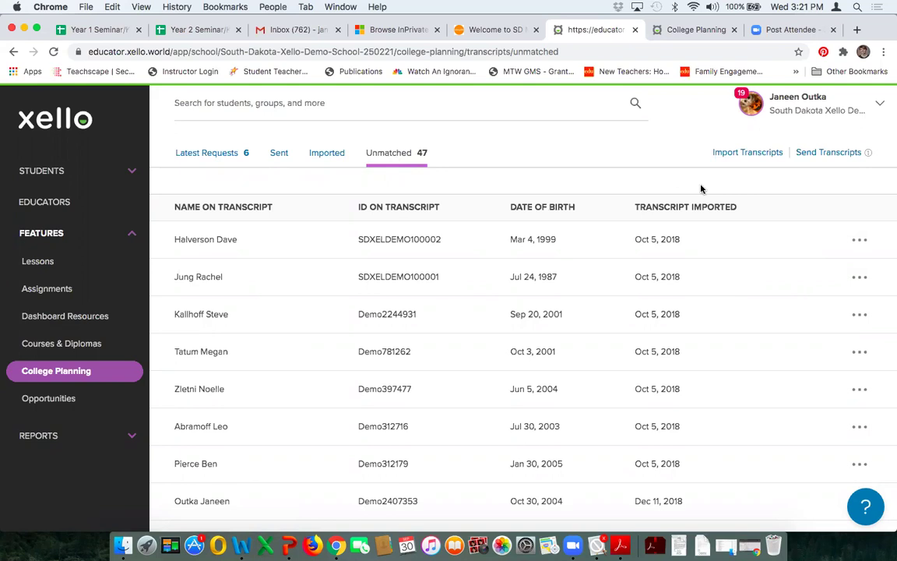
left_click(742, 154)
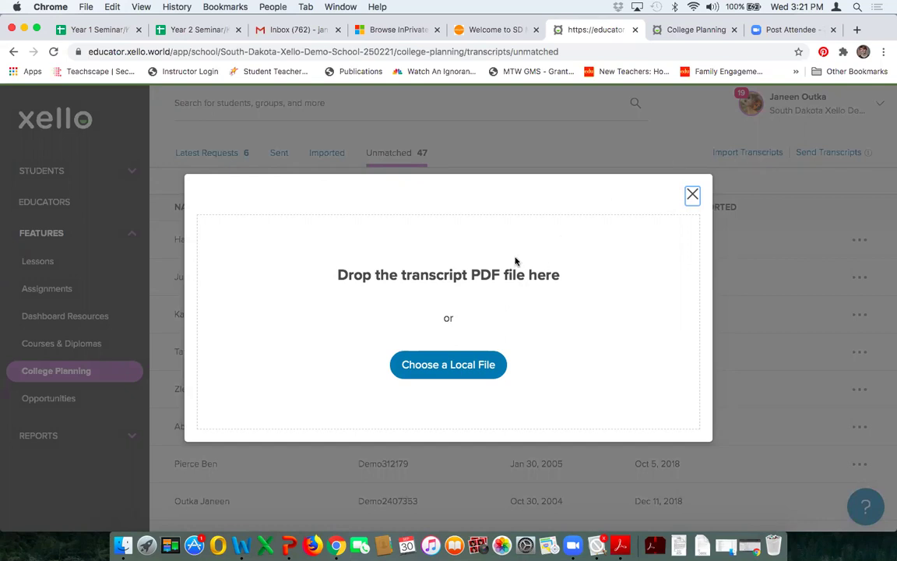
Step: Upload 'Transcripts Quick Guide - Students.pdf' as a transcript, then view the Imported list showing three students imported Oct 5, 2018
left_click(456, 371)
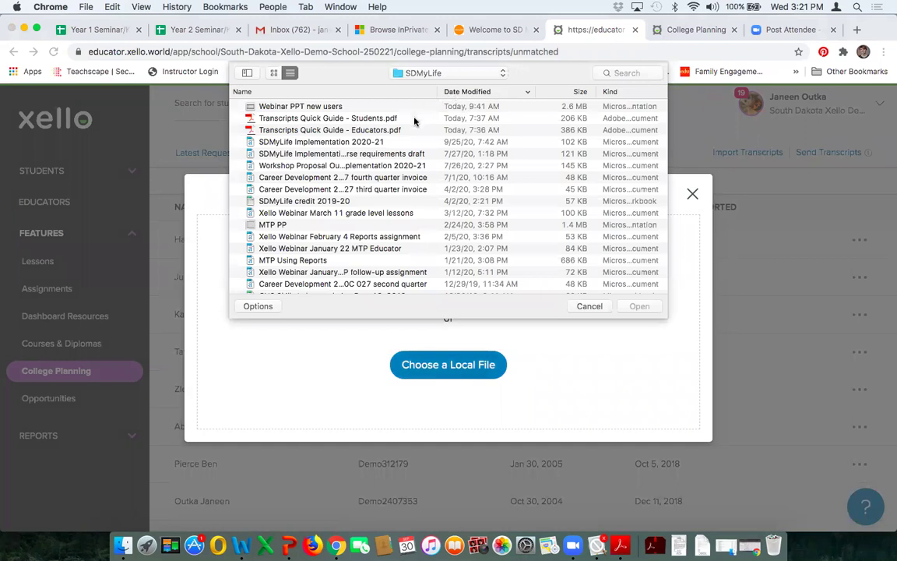
left_click(414, 119)
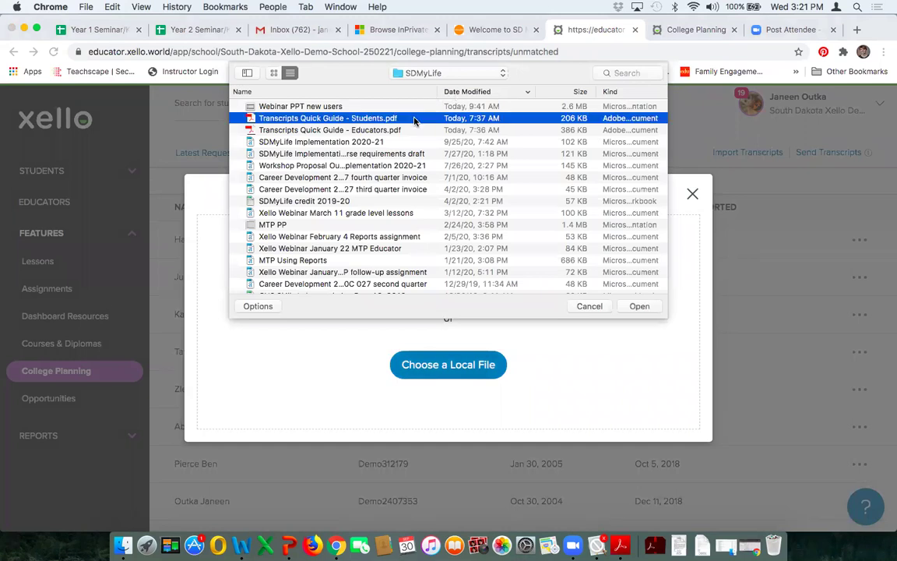
left_click(637, 307)
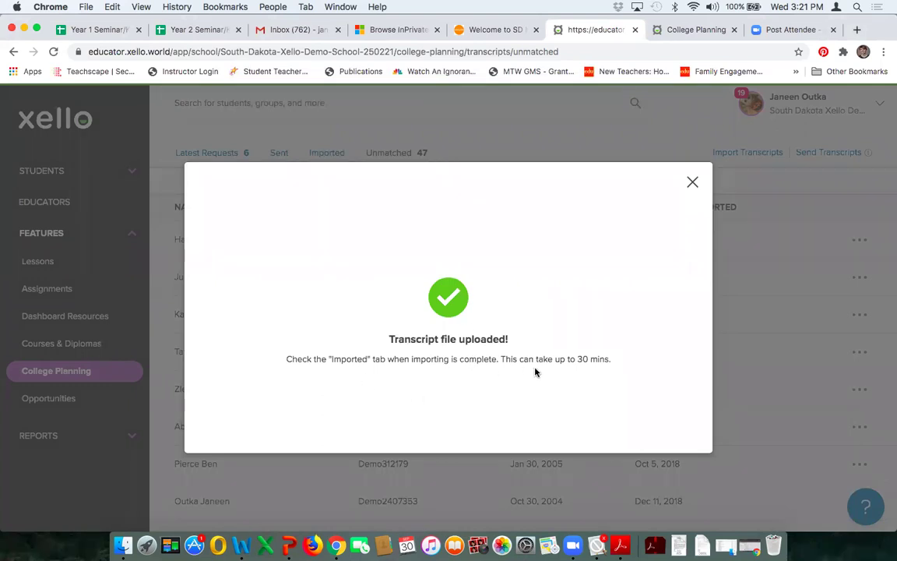
left_click(692, 183)
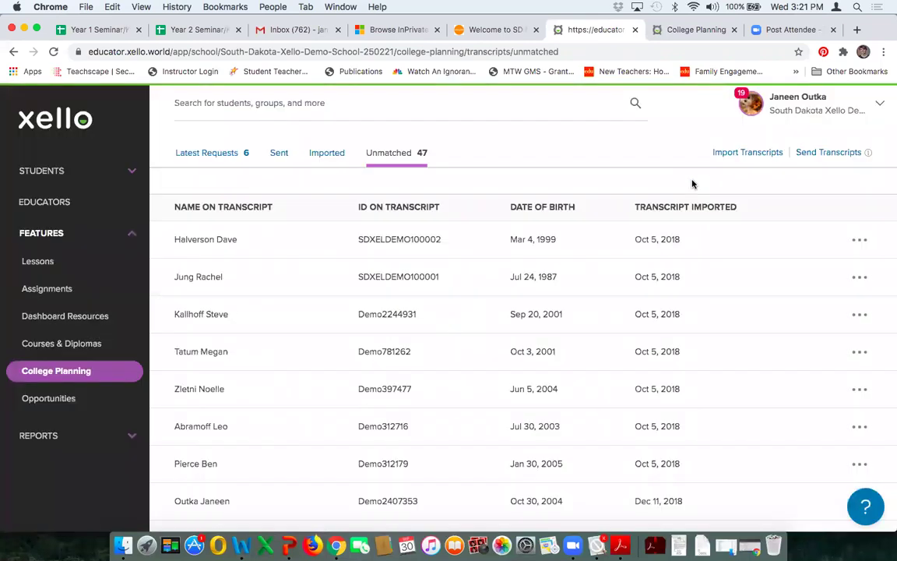
left_click(326, 154)
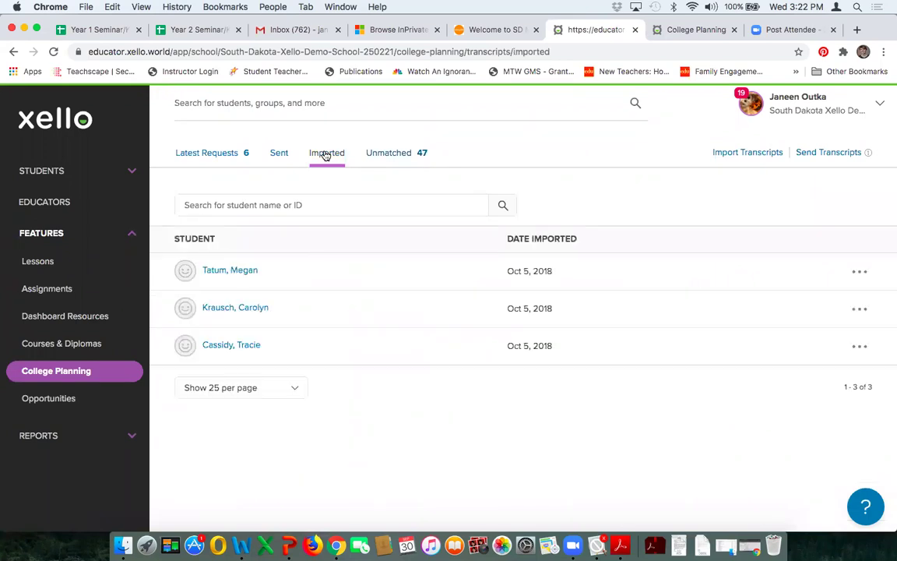
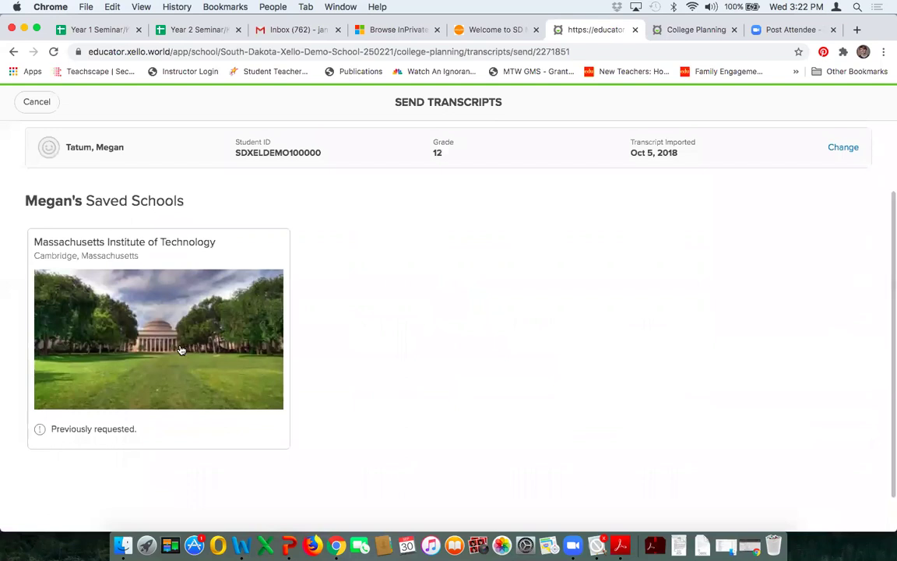
Step: Resend the student's transcript to Massachusetts Institute of Technology
scroll(410, 314, "up", 1)
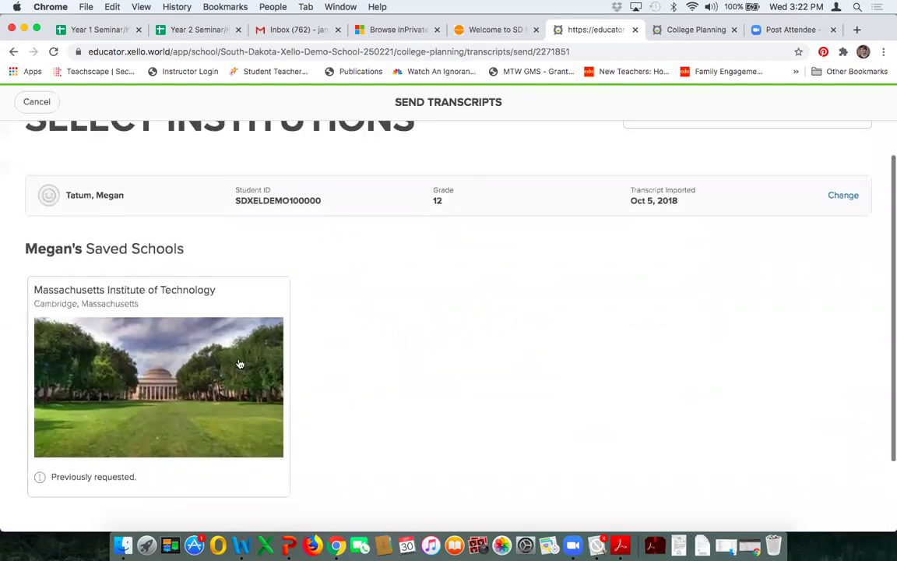
left_click(238, 363)
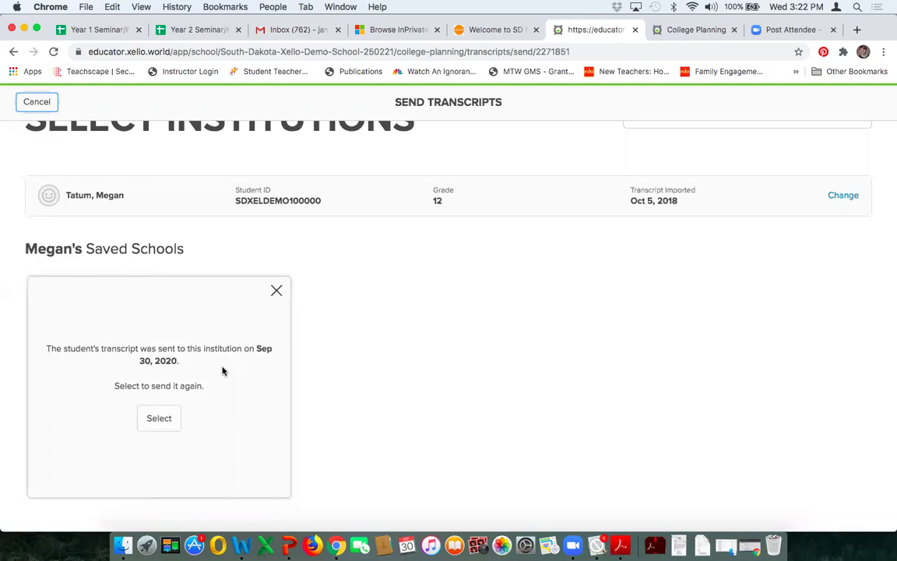
left_click(161, 418)
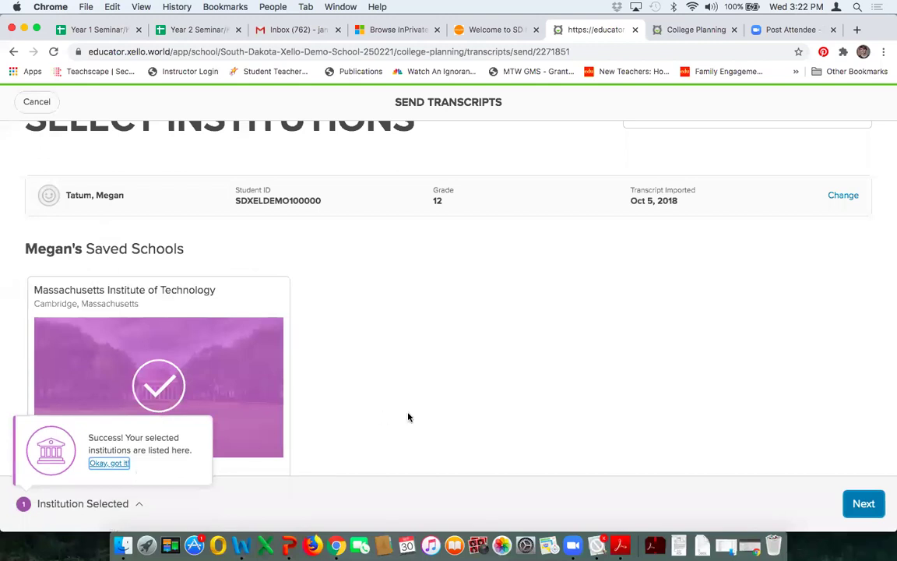
left_click(856, 503)
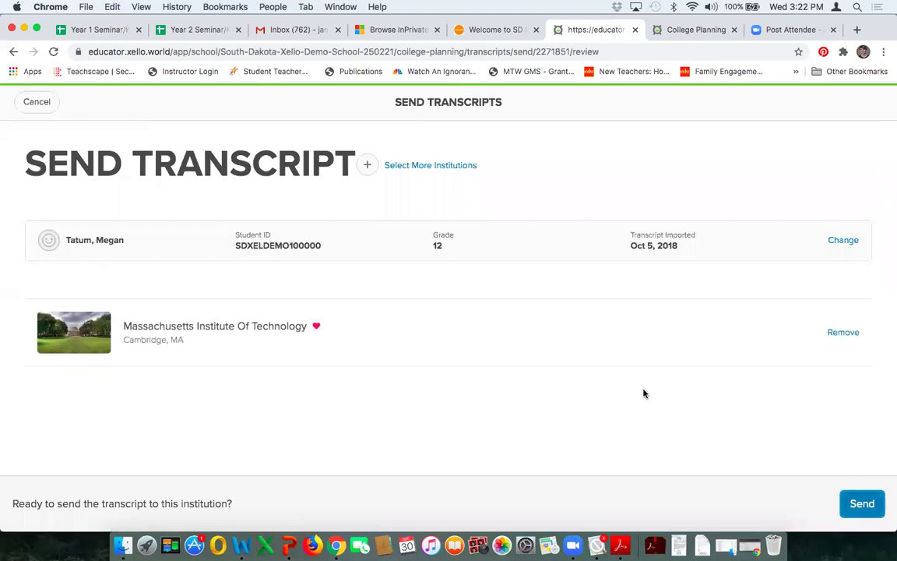
left_click(861, 505)
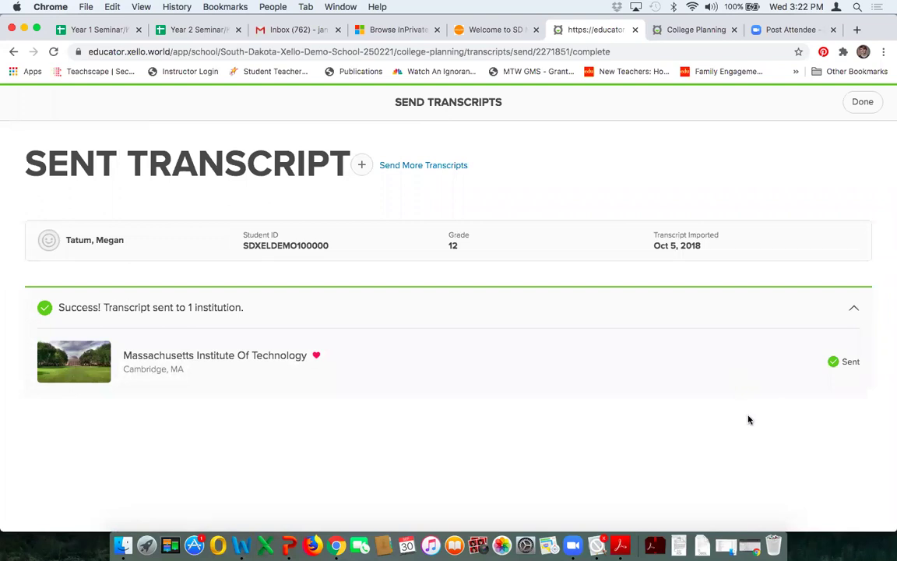
Step: Start sending more transcripts, then cancel and confirm leaving the page
left_click(445, 170)
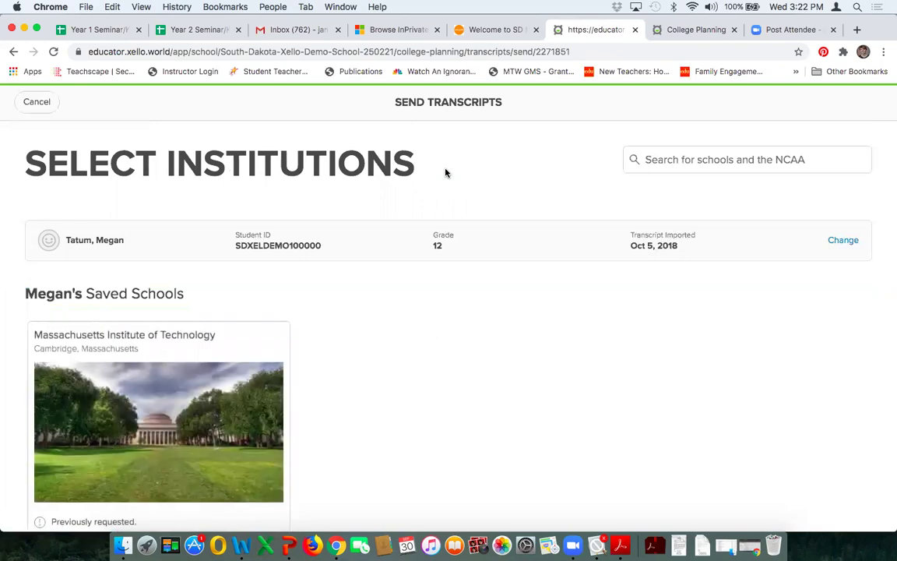
scroll(646, 364, "down", 3)
scroll(646, 365, "up", 3)
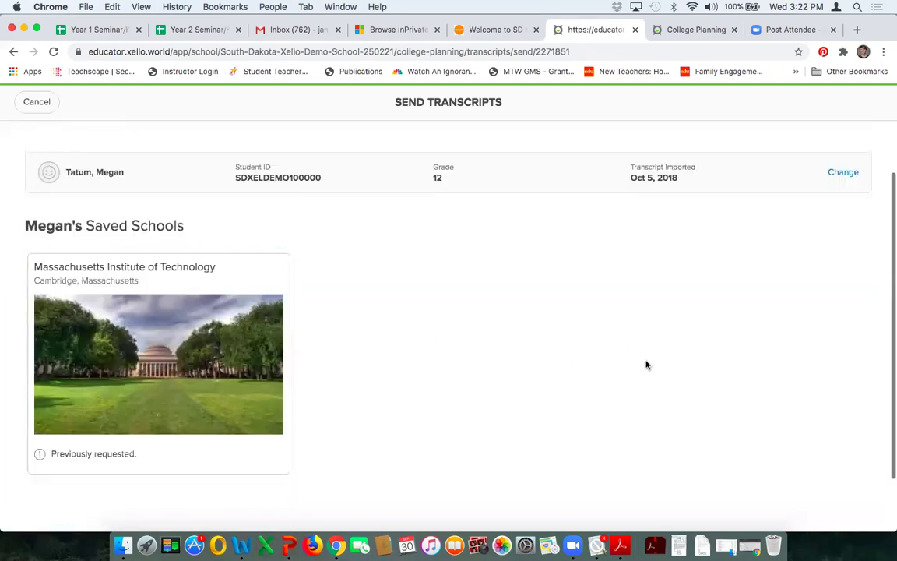
left_click(39, 104)
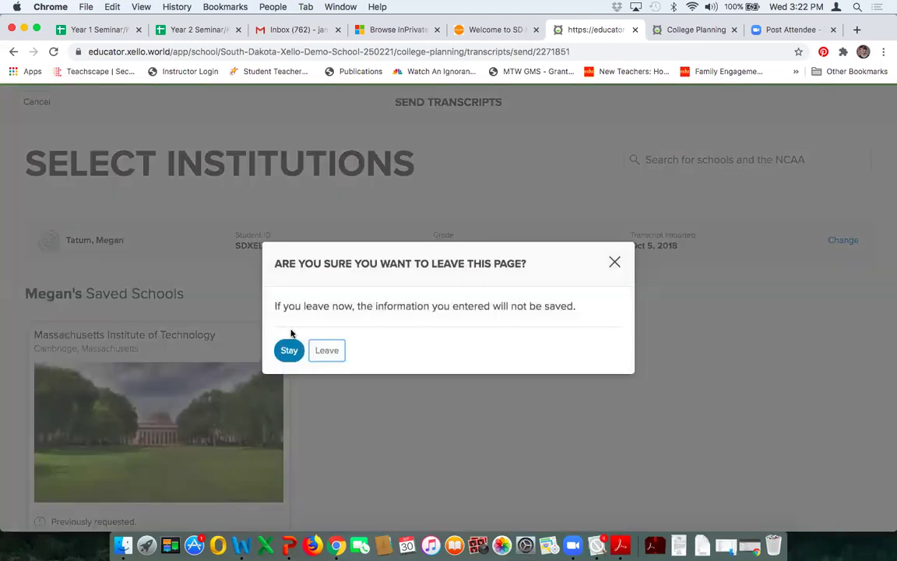
left_click(330, 351)
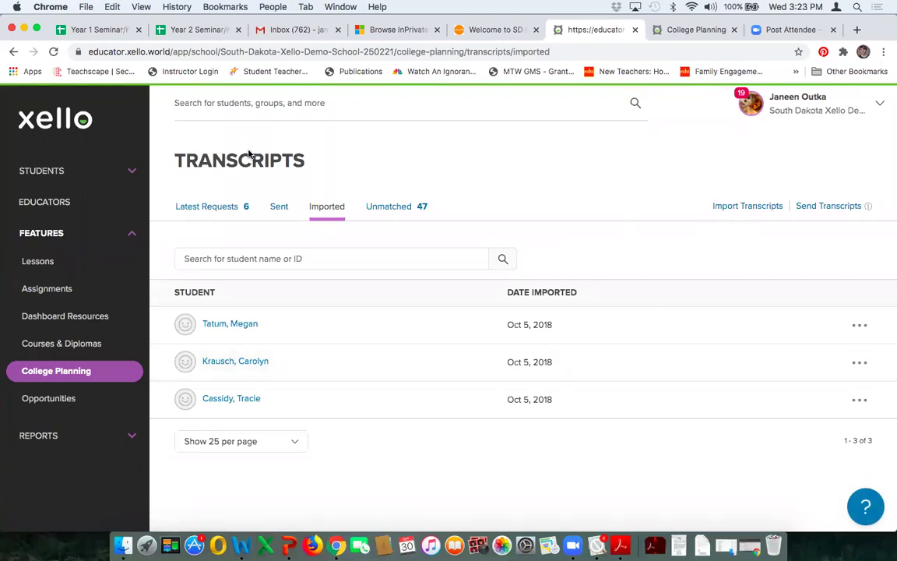
Step: Import 'Transcripts Quick Guide - Educators.pdf' for the Mitchell Technical Institute request in Latest Requests
left_click(203, 211)
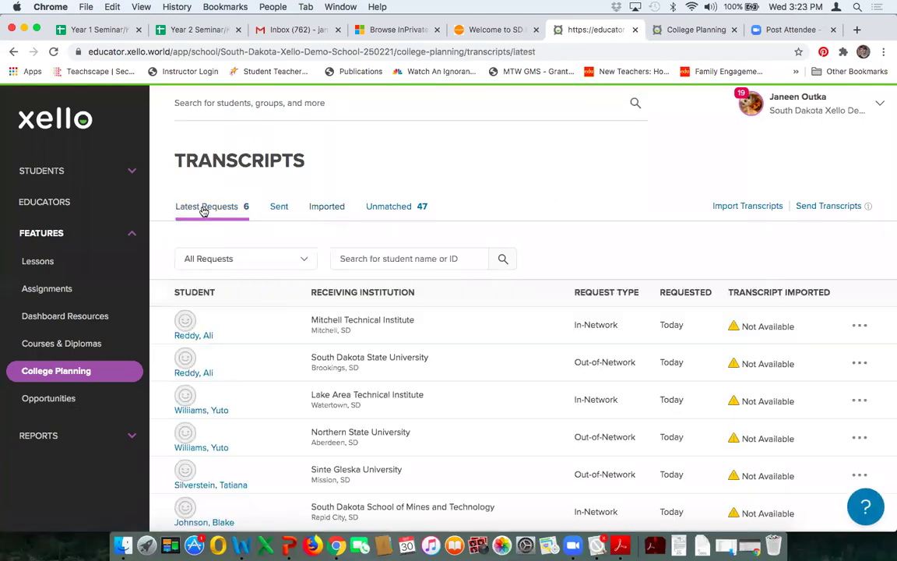
scroll(562, 230, "down", 2)
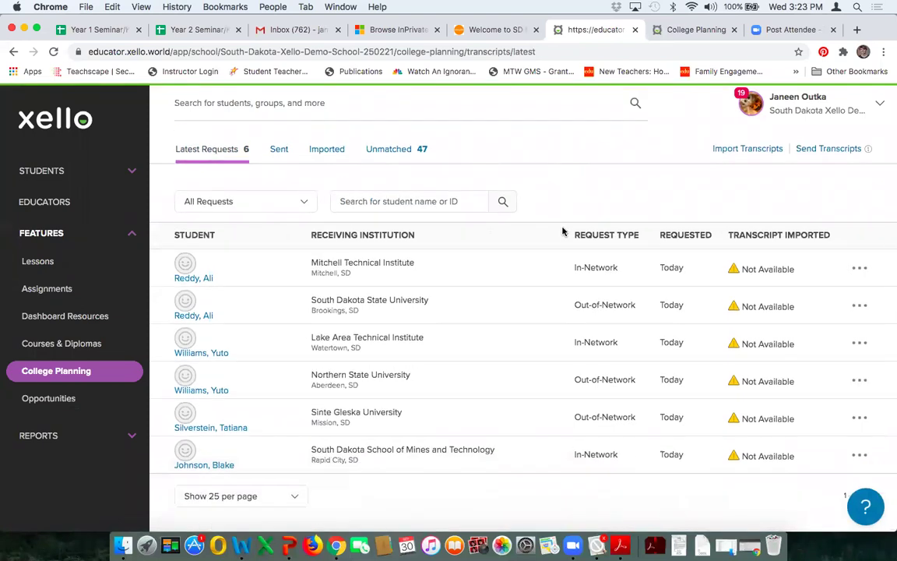
mouse_move(770, 268)
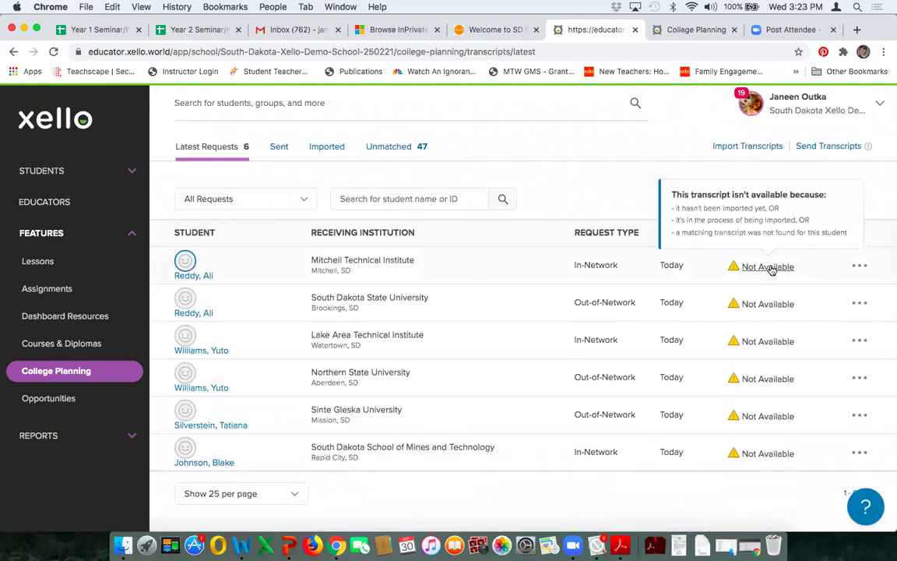
left_click(859, 267)
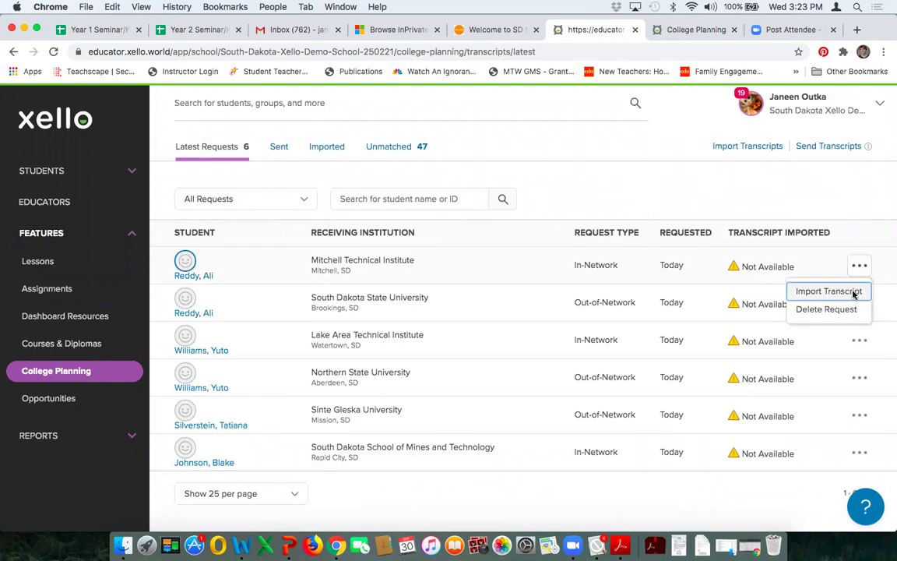
left_click(854, 295)
left_click(472, 372)
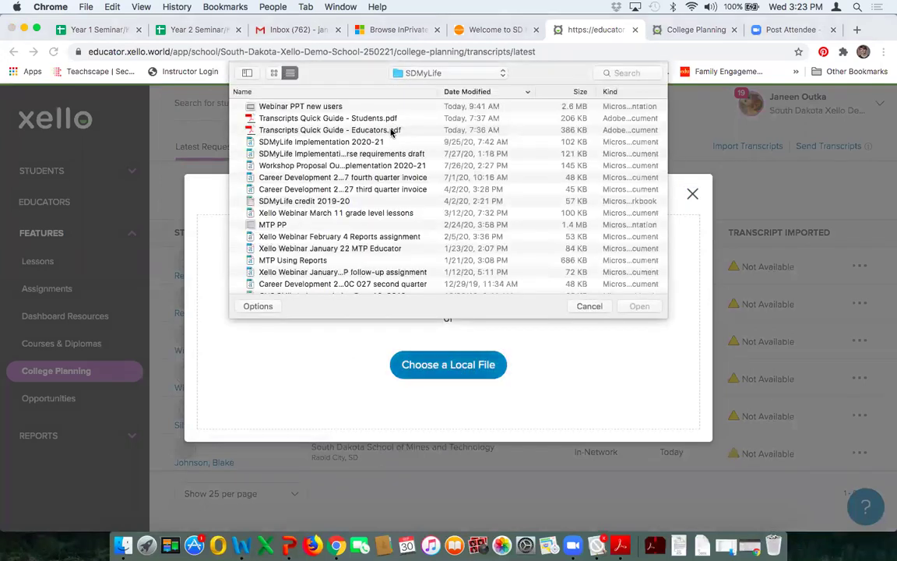
left_click(393, 131)
left_click(639, 306)
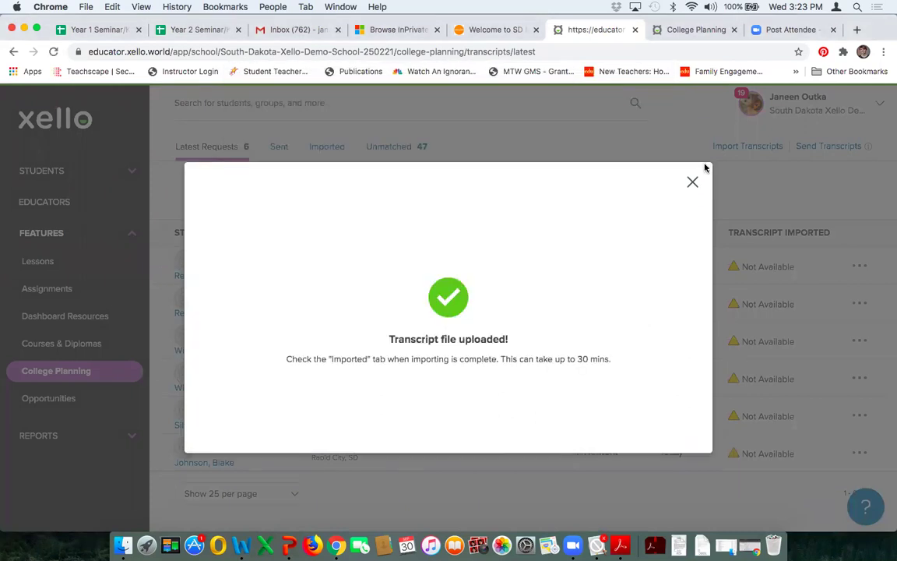
left_click(692, 185)
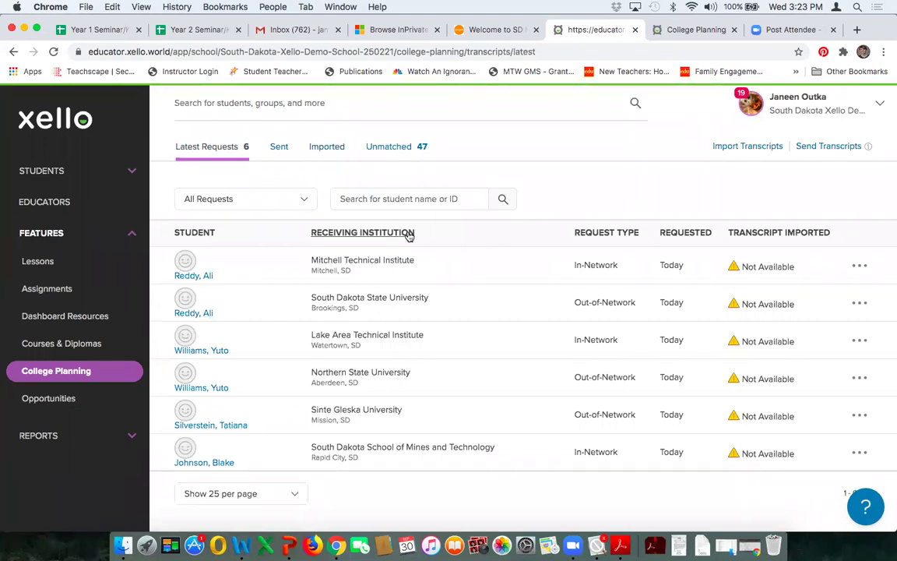
Step: Return to the College Planning overview and open Recommendation Letters
scroll(409, 236, "down", 1)
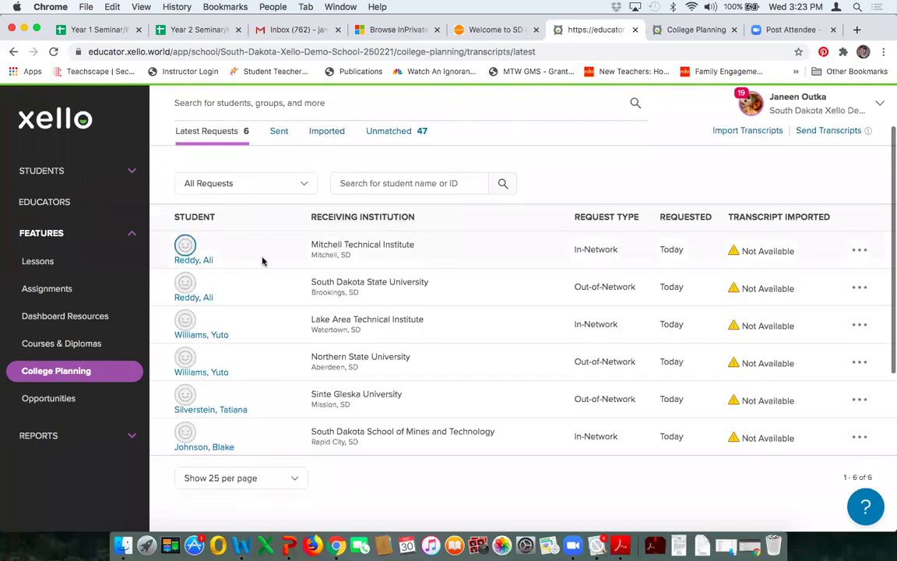
left_click(57, 373)
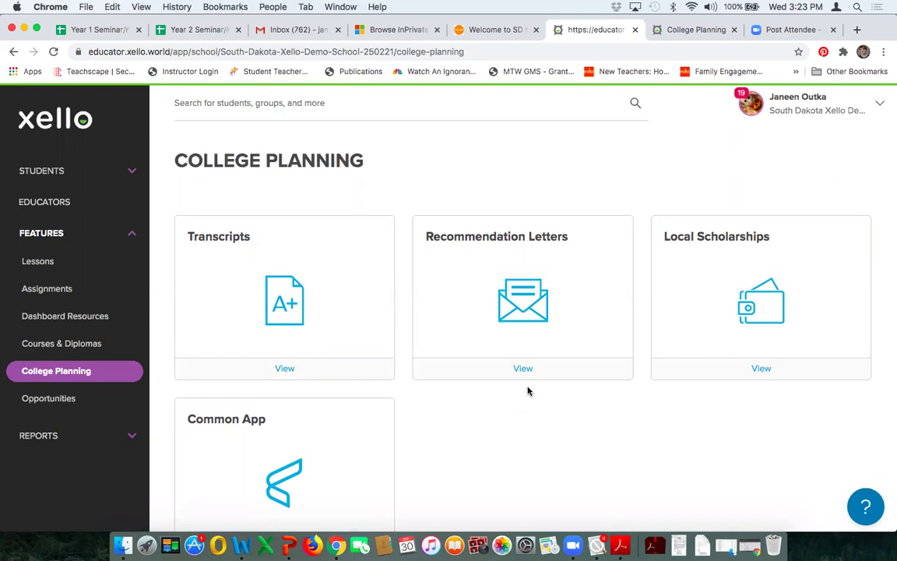
left_click(523, 371)
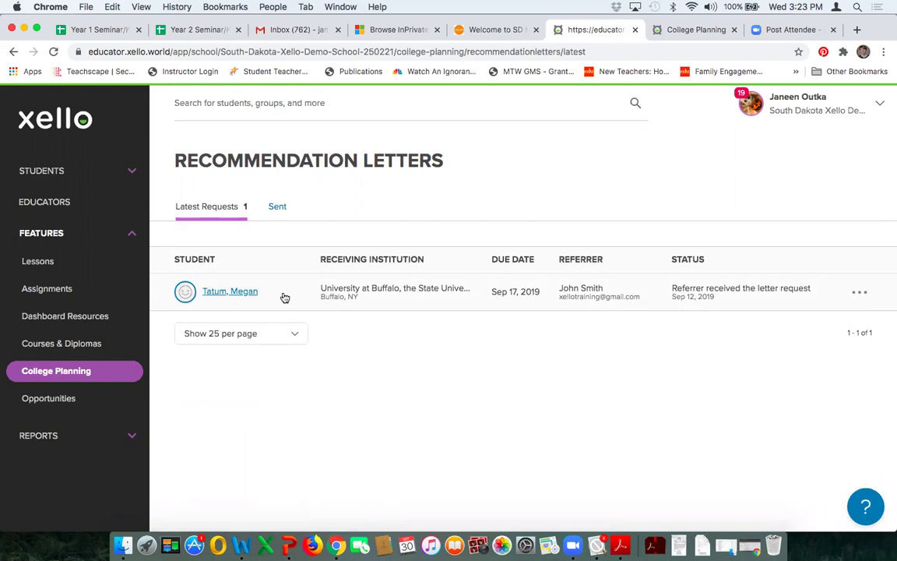
left_click(861, 294)
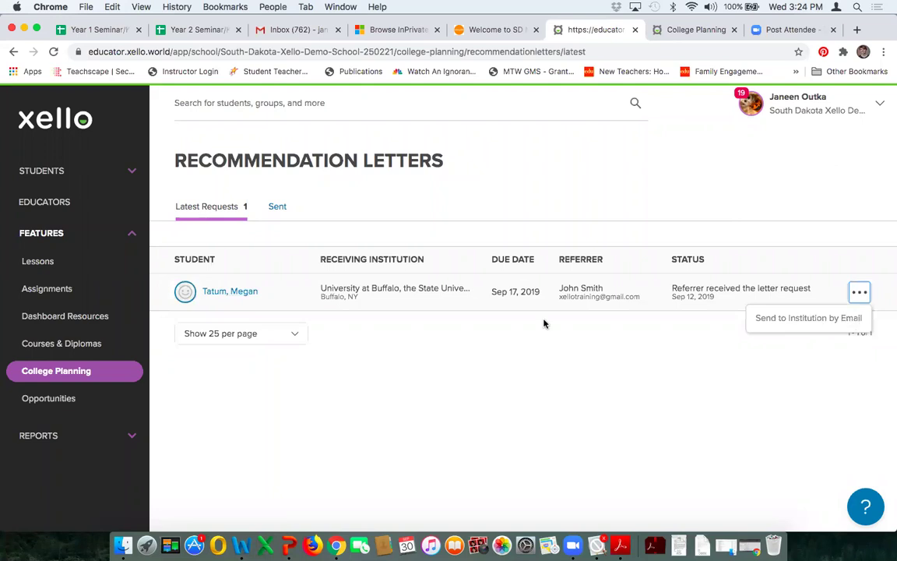
left_click(860, 292)
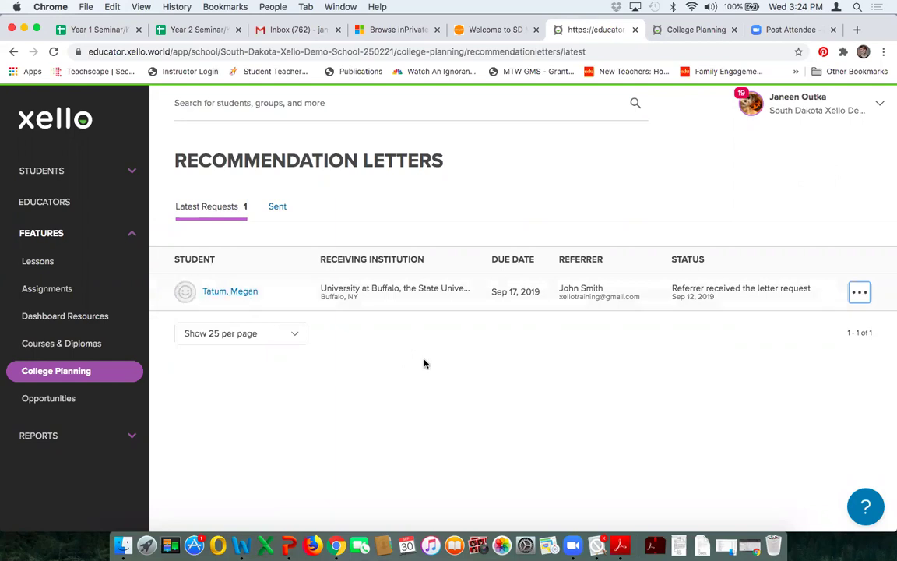
left_click(278, 207)
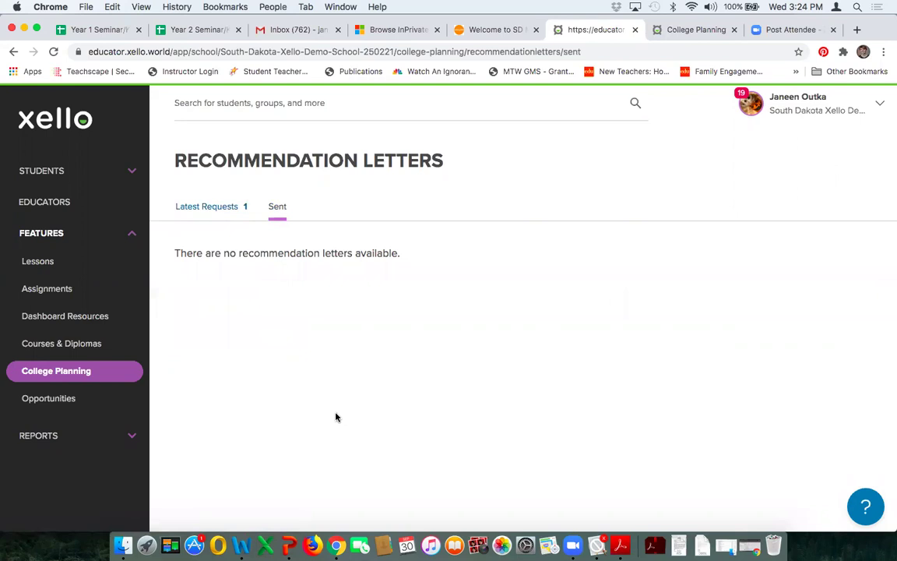
left_click(206, 207)
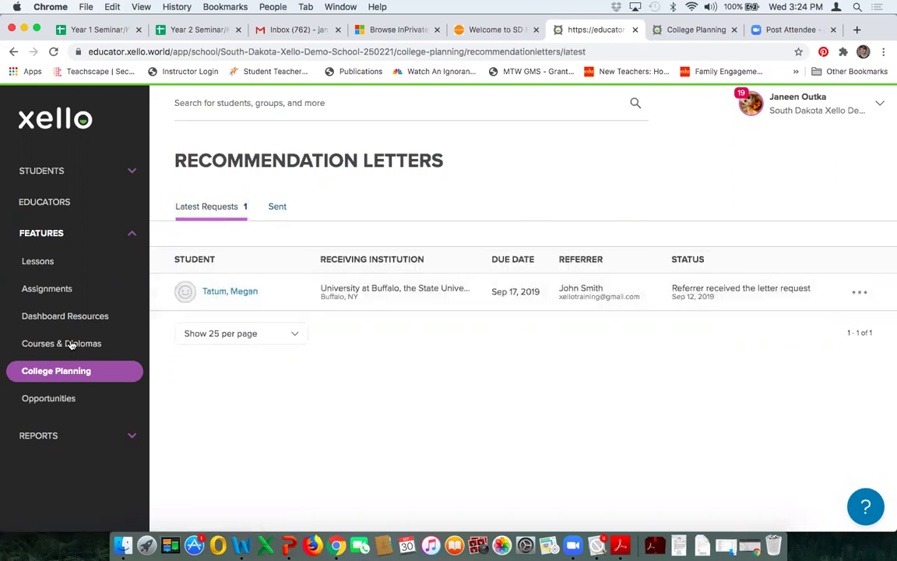
left_click(60, 375)
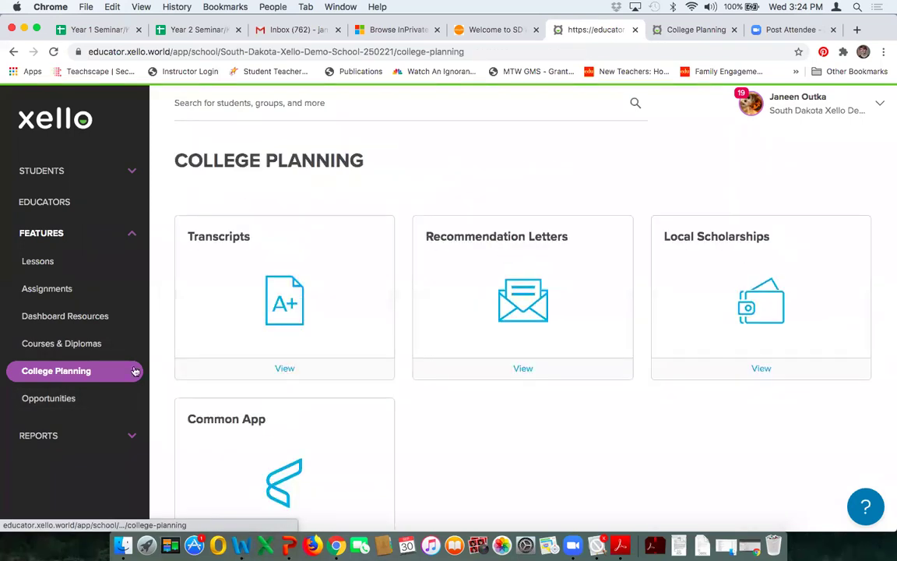
Step: Open Local Scholarships, check the South Dakota Opportunity Scholarship's actions, and start a new scholarship
left_click(761, 369)
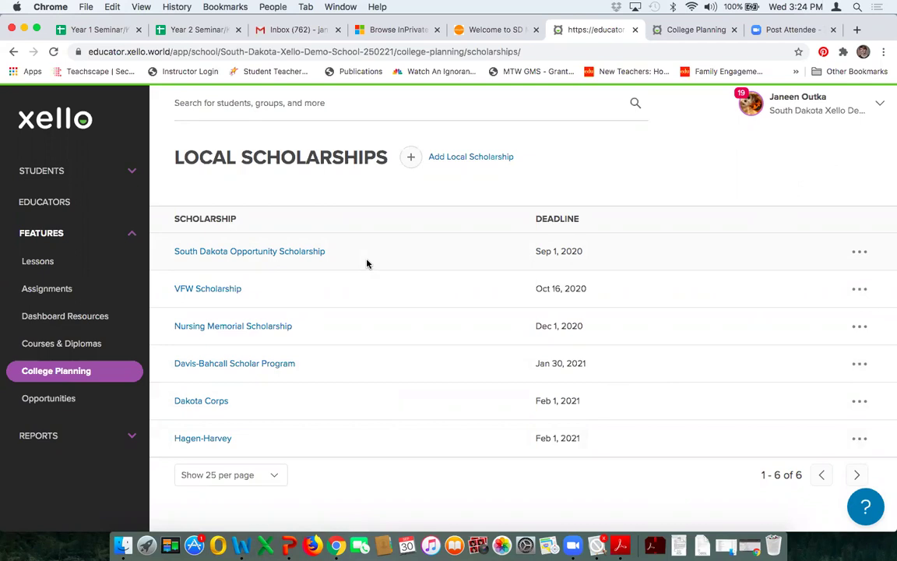
left_click(862, 253)
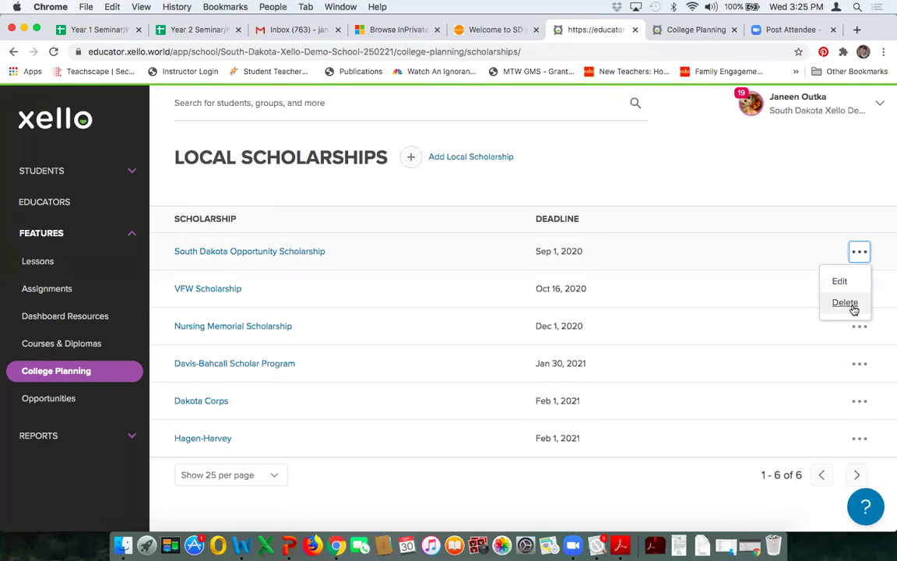
left_click(479, 158)
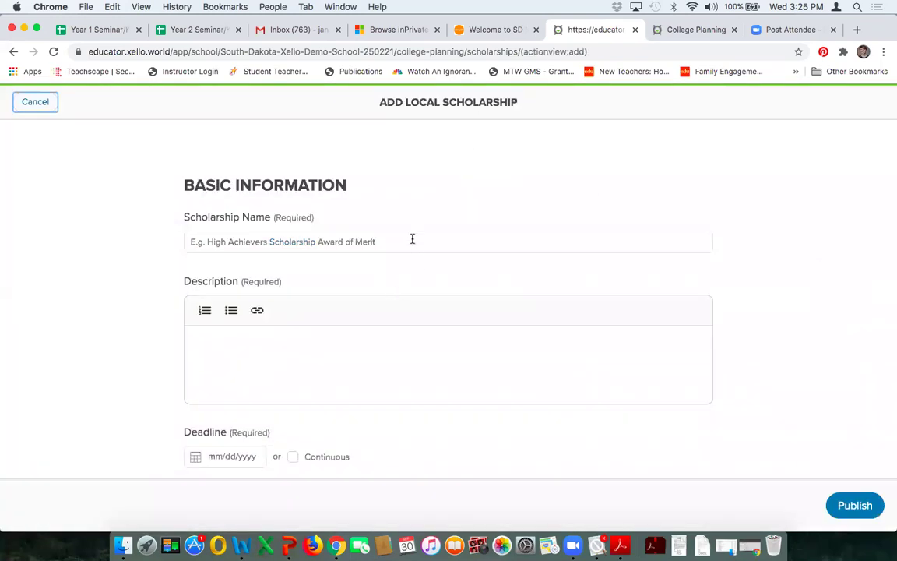
Step: Name the scholarship 'Welcome scholarship' and add a short description
left_click(413, 239)
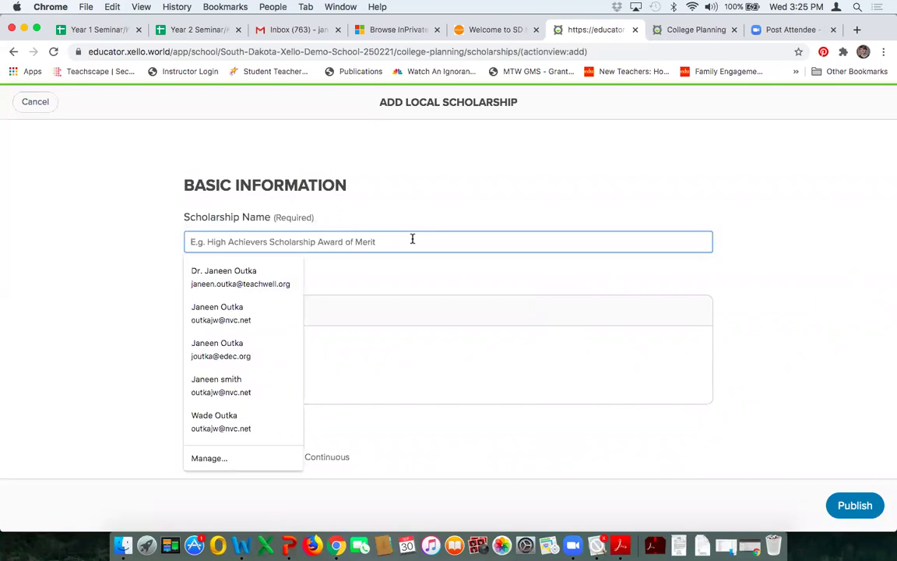
type("Welcome scholarship")
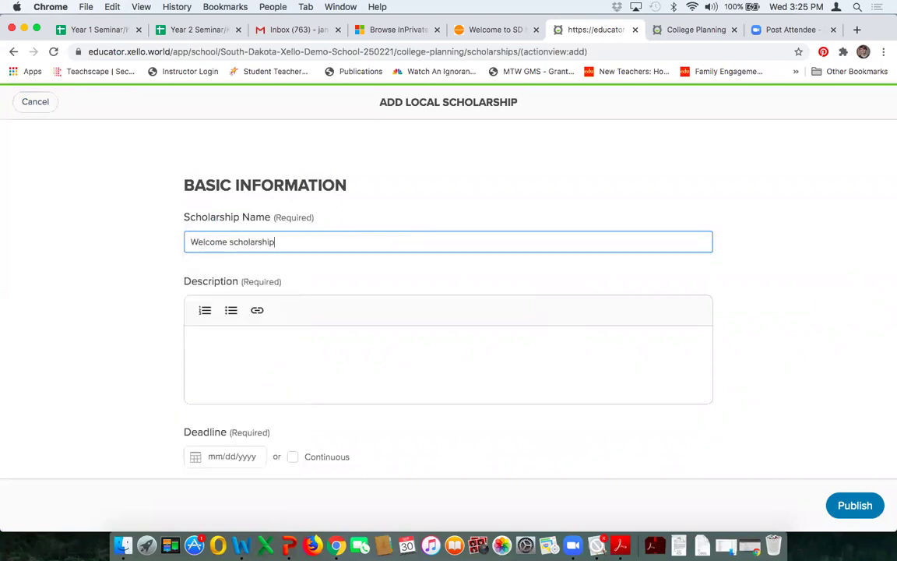
left_click(325, 341)
type("descrription")
scroll(563, 314, "down", 4)
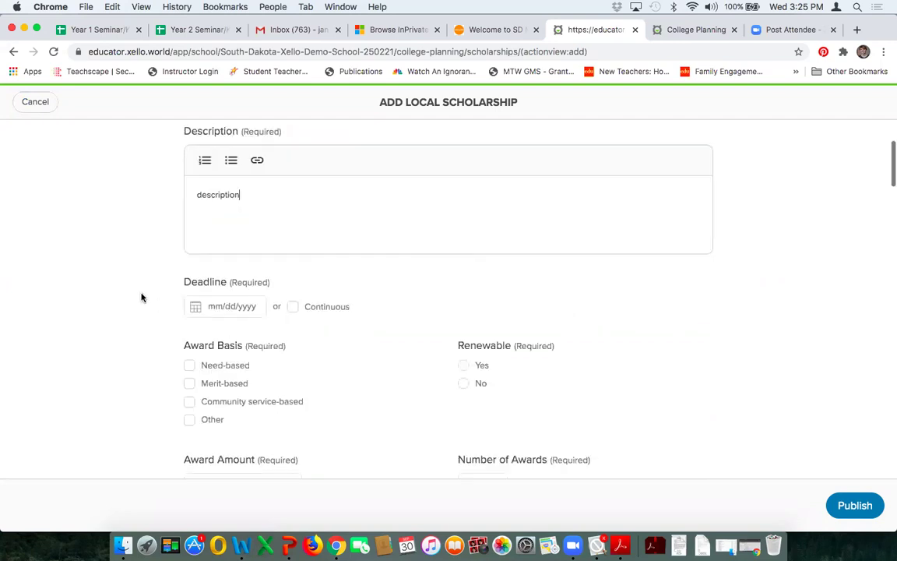
Step: Set the deadline to October 23, 2020, mark it community service-based and not renewable
left_click(217, 307)
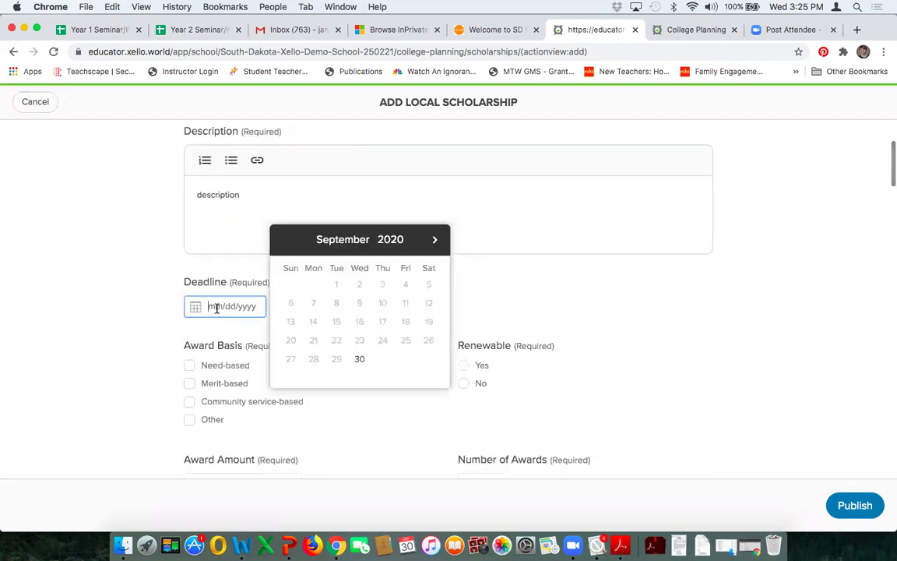
left_click(435, 239)
left_click(406, 342)
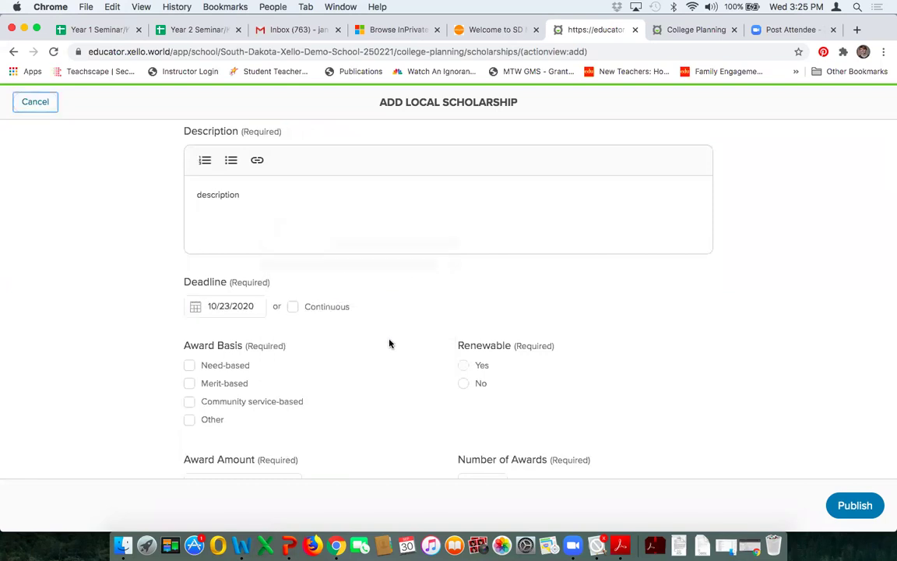
scroll(390, 343, "down", 3)
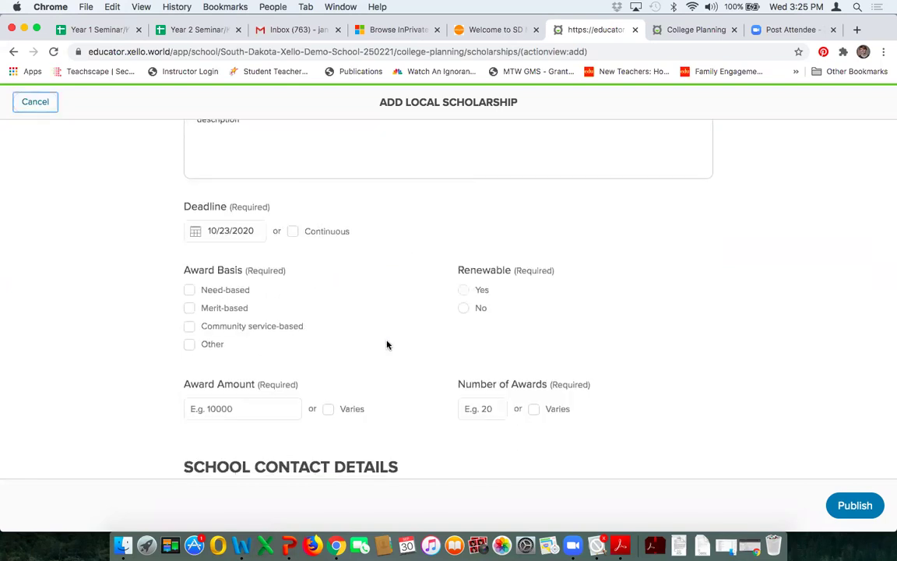
left_click(189, 316)
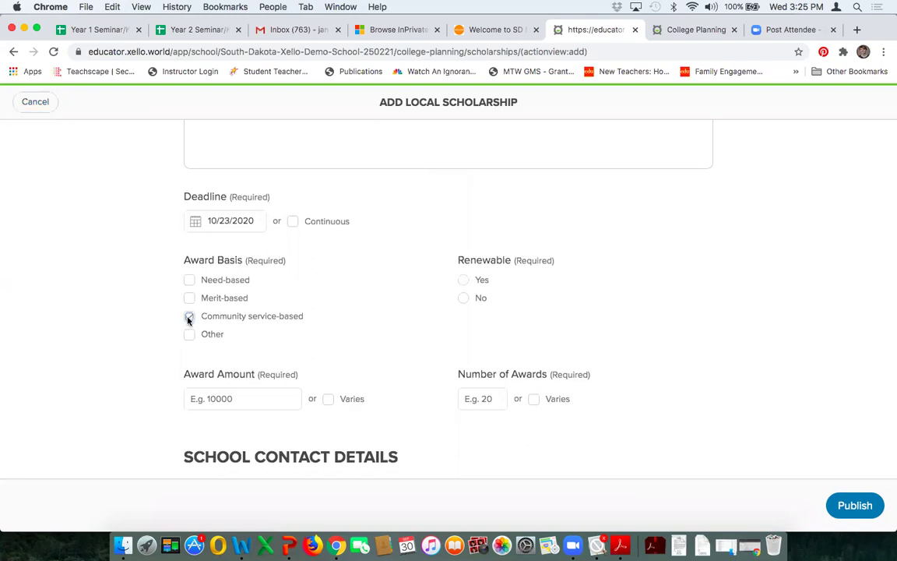
left_click(463, 300)
Step: Enter an award amount of 500 and 1 award
scroll(706, 281, "down", 2)
left_click(260, 316)
type("50000")
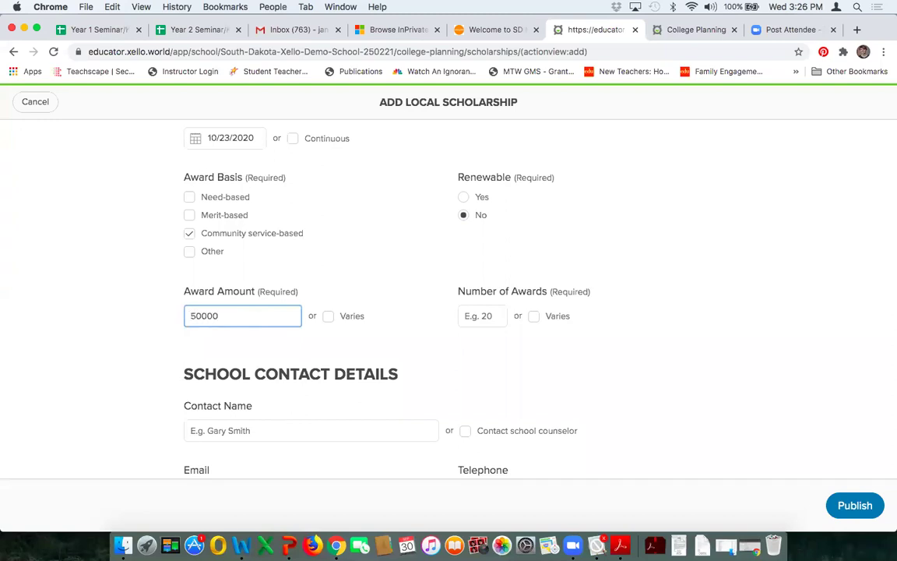
key("BackSpace")
key("BackSpace")
left_click(486, 315)
type("1")
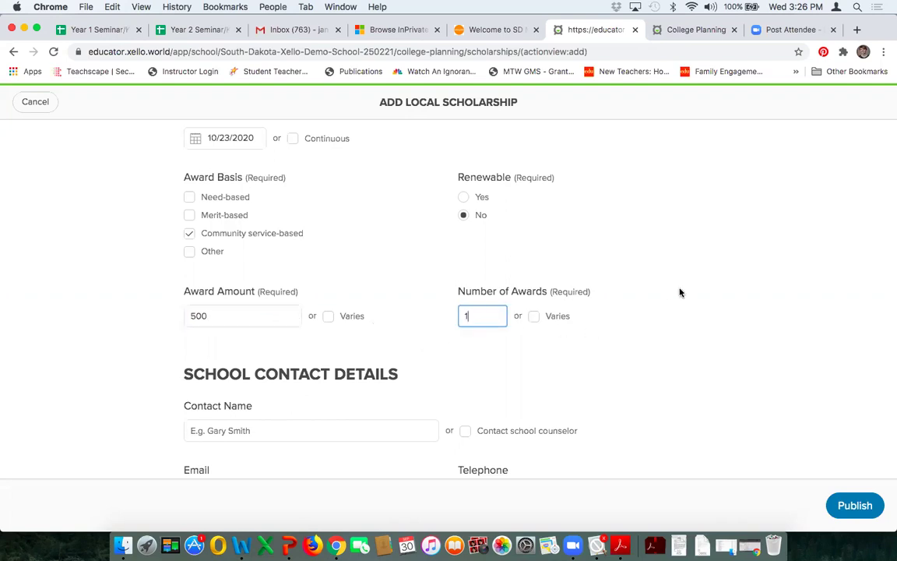
Step: Enter the school contact's name and choose Email as the application method
scroll(681, 292, "down", 2)
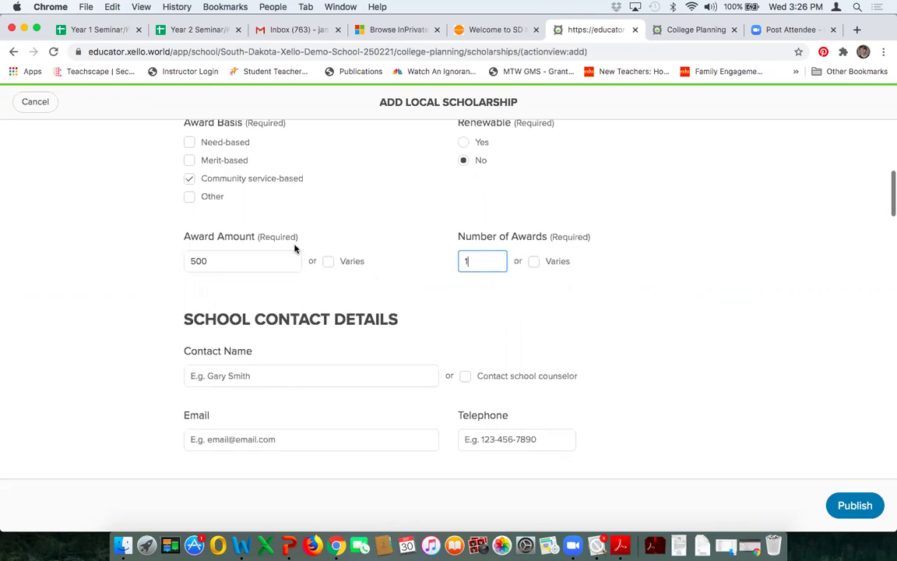
scroll(695, 267, "down", 5)
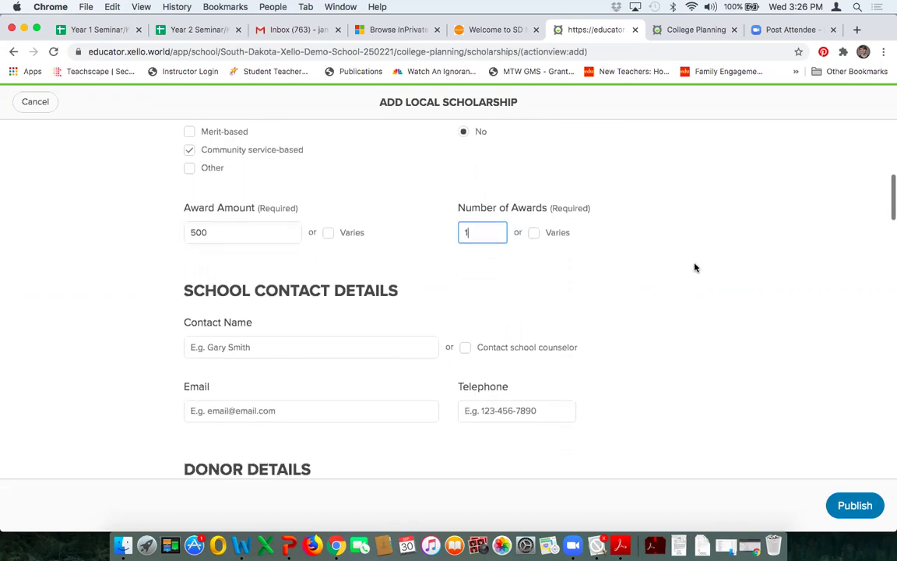
left_click(335, 243)
type("John Smith")
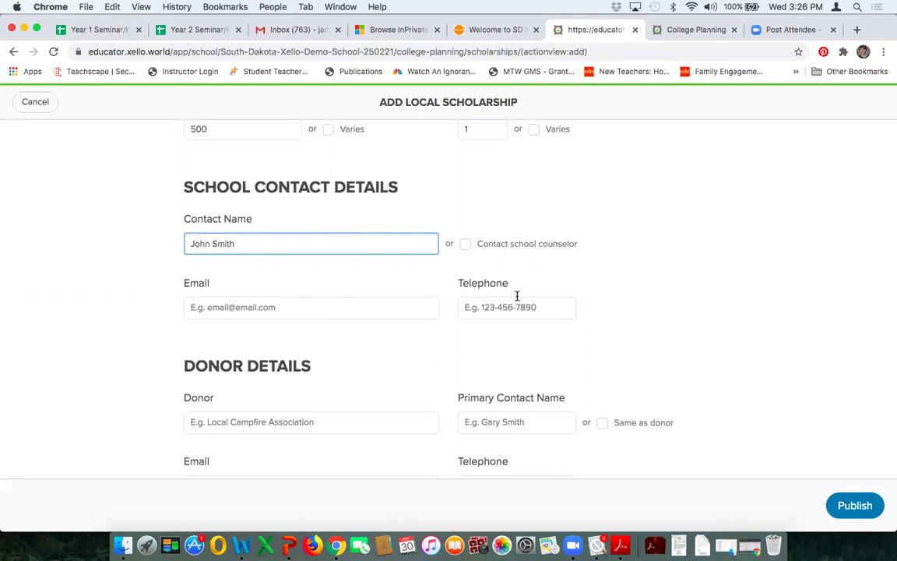
scroll(601, 289, "down", 2)
scroll(601, 290, "down", 1)
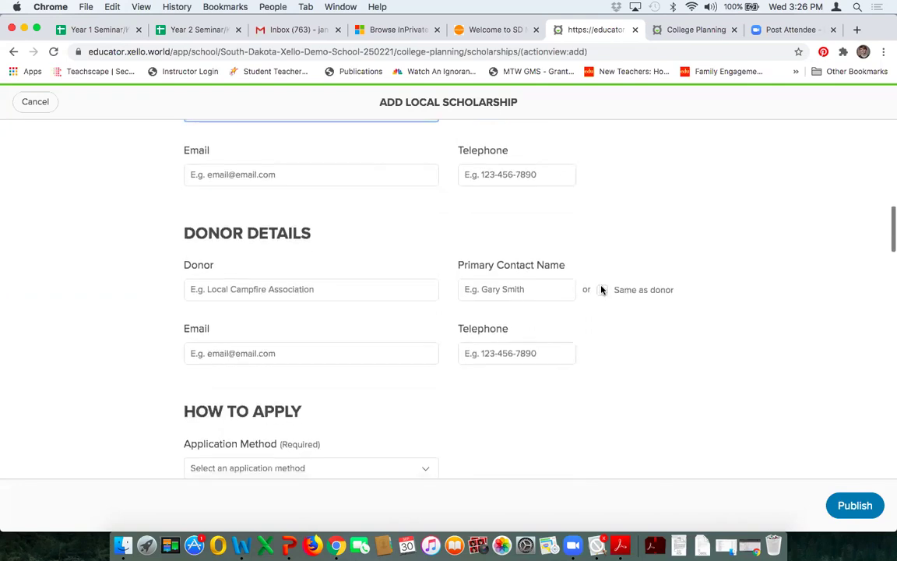
scroll(407, 332, "down", 3)
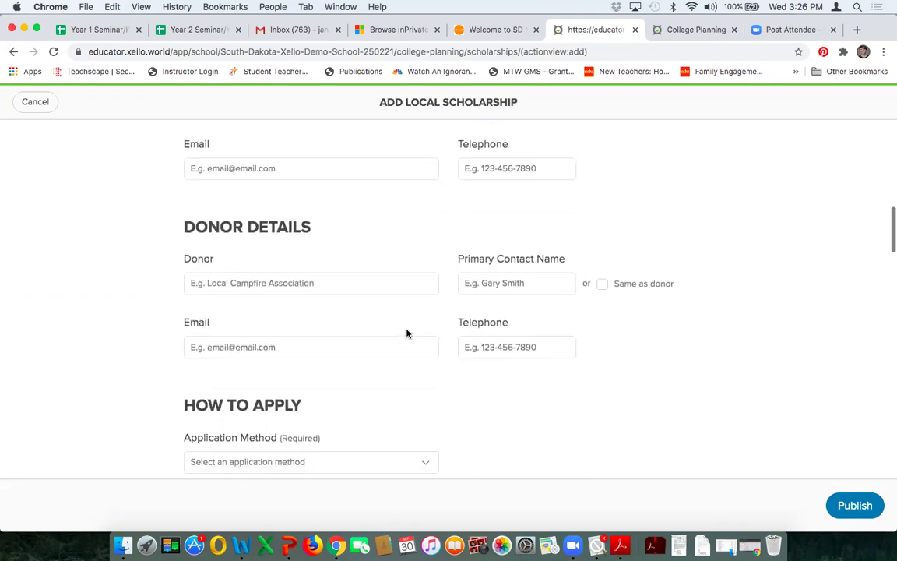
left_click(428, 328)
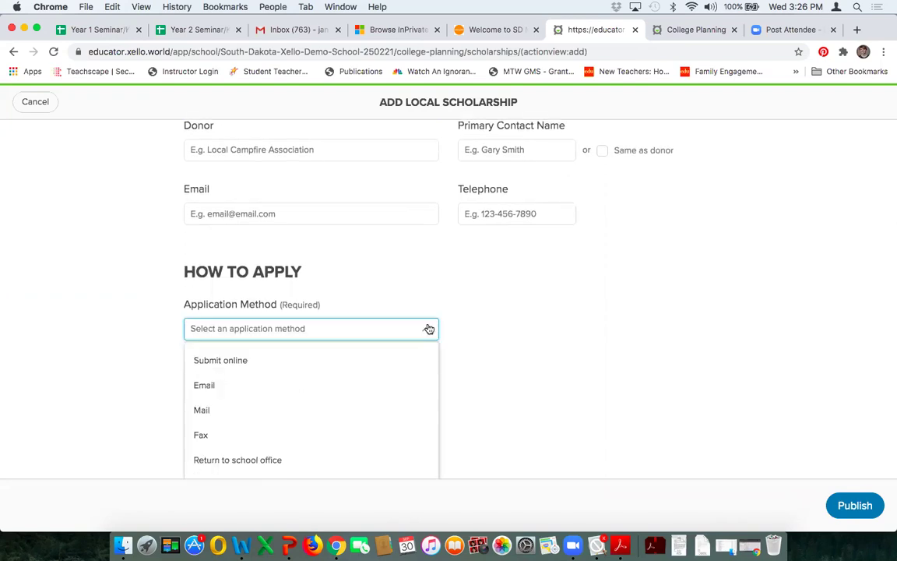
scroll(383, 344, "down", 1)
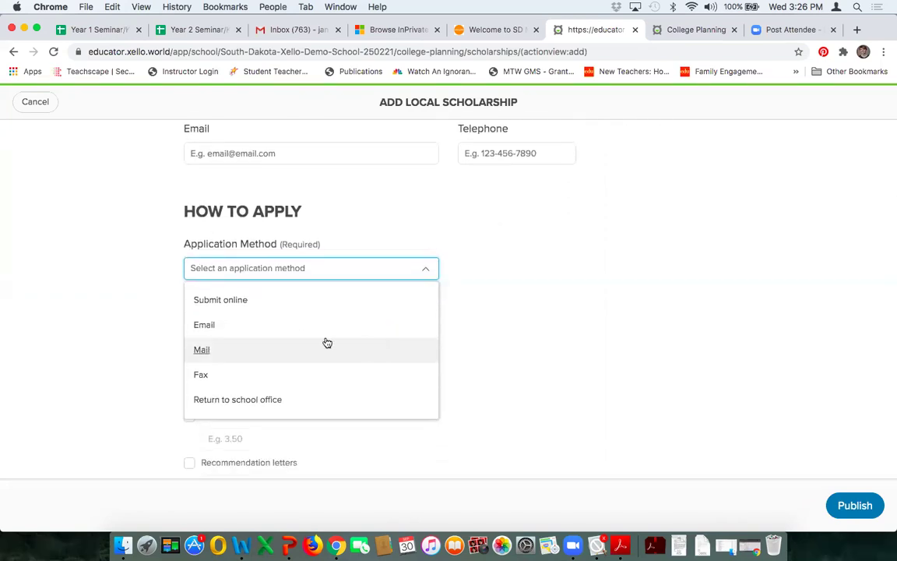
left_click(216, 326)
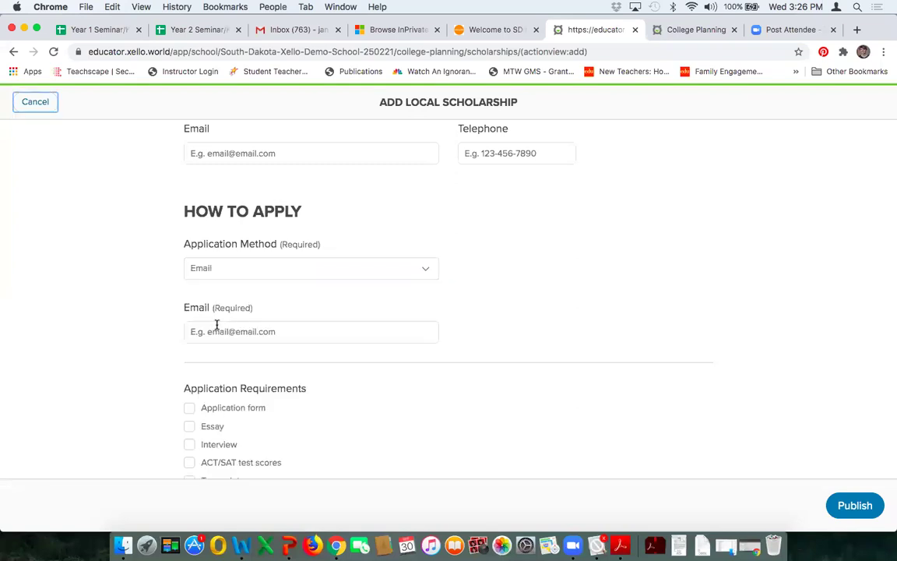
Step: Enter the application email address, correcting the misspelled surname
left_click(366, 334)
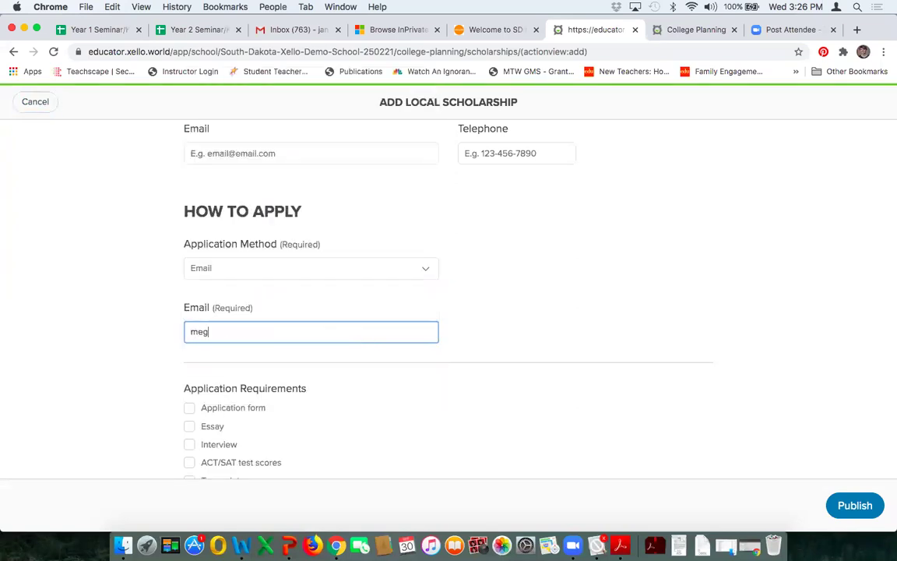
left_click(233, 330)
type("m")
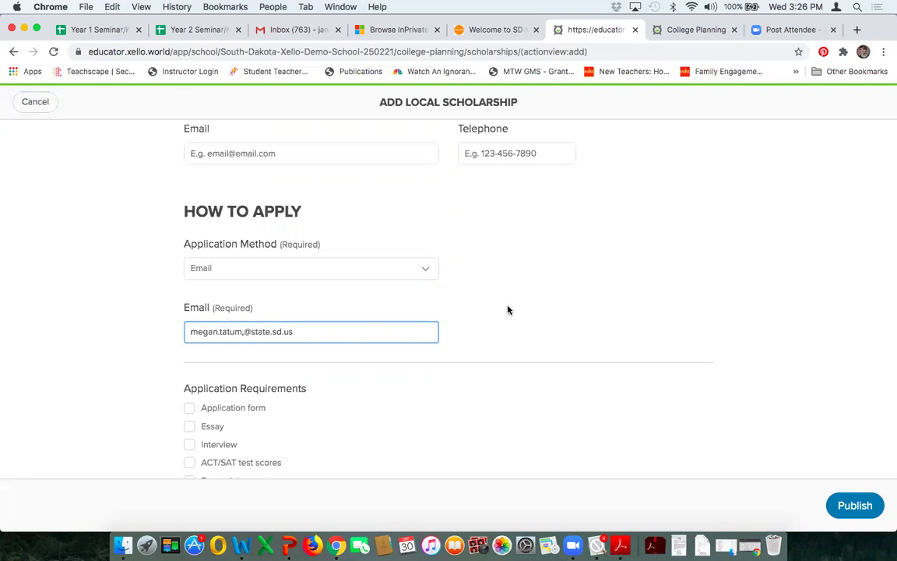
scroll(507, 311, "down", 3)
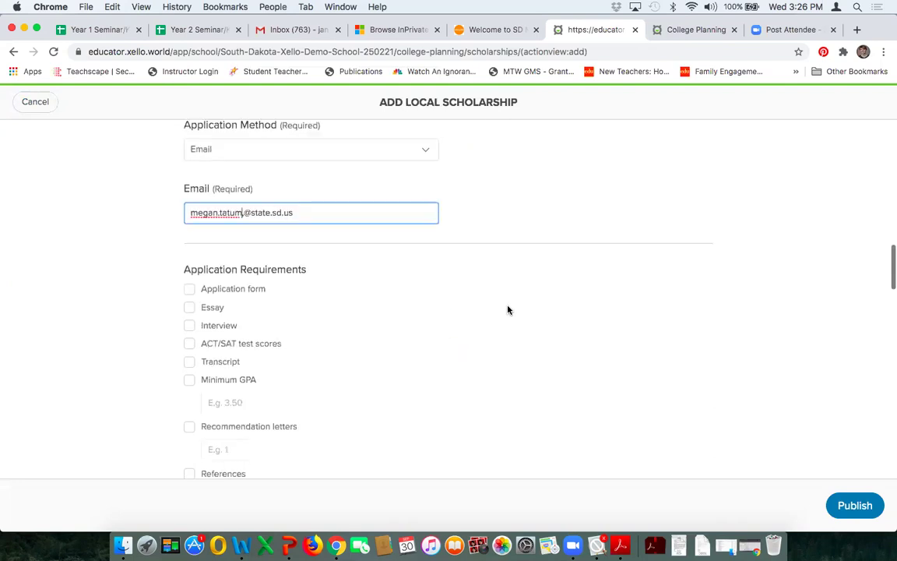
Step: Tick Essay under Application Requirements and Technical/Vocational school under Post-Secondary School Type
left_click(188, 308)
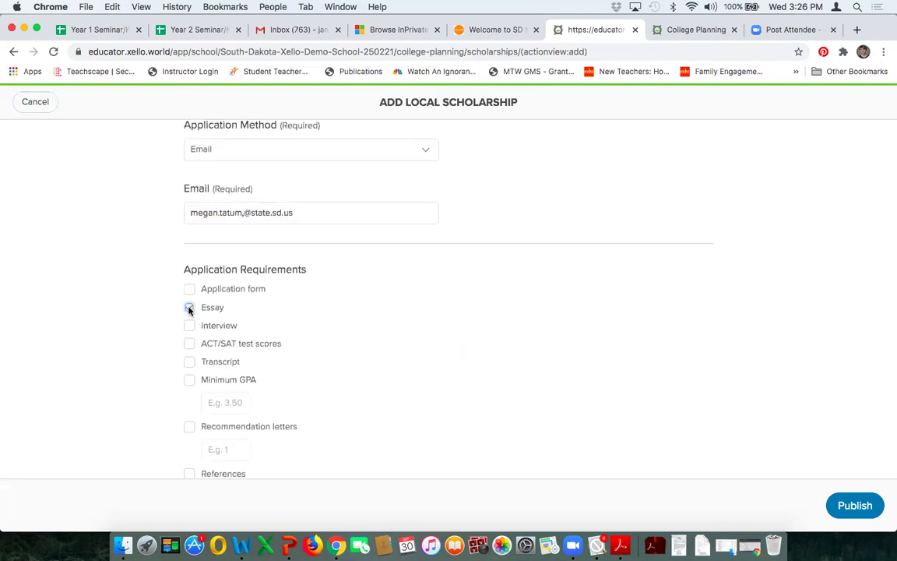
scroll(549, 328, "down", 3)
scroll(548, 327, "down", 5)
scroll(549, 324, "down", 4)
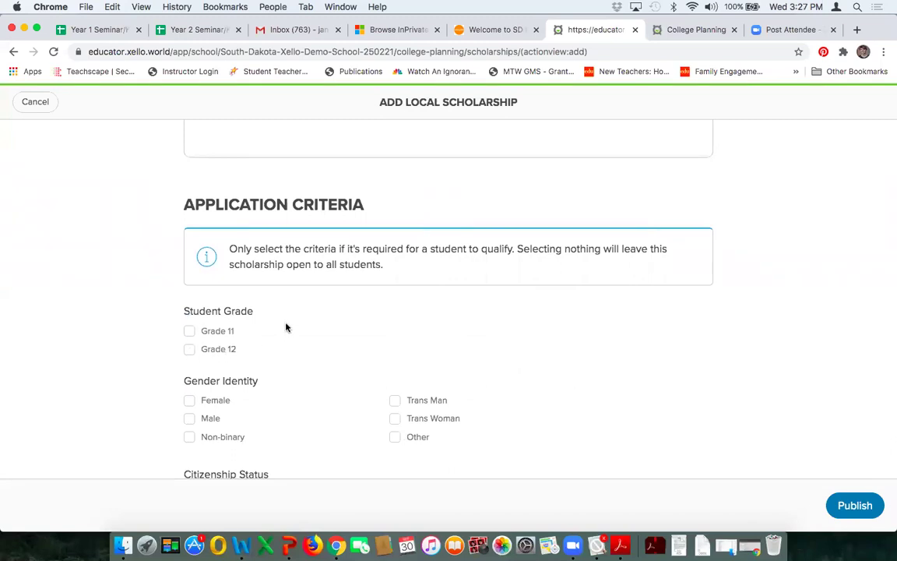
scroll(286, 327, "down", 5)
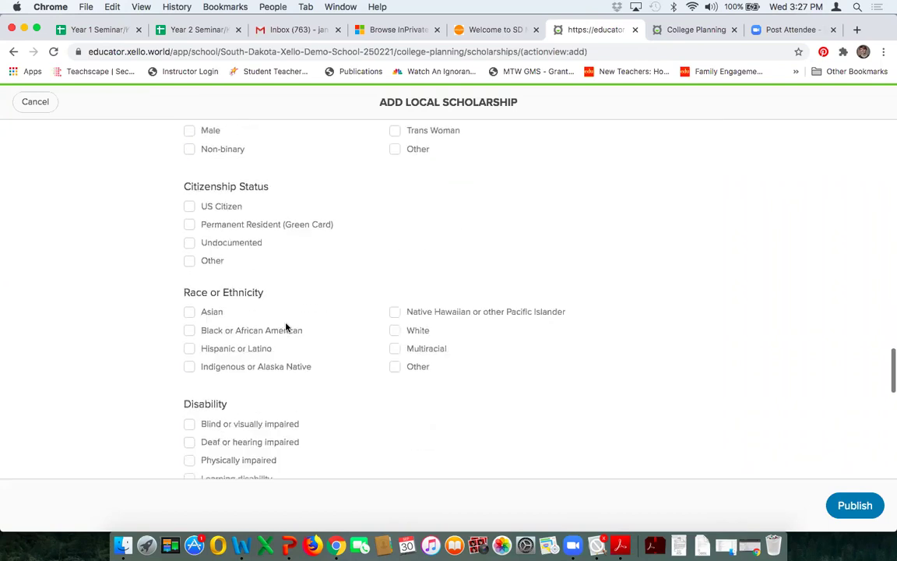
scroll(287, 329, "down", 5)
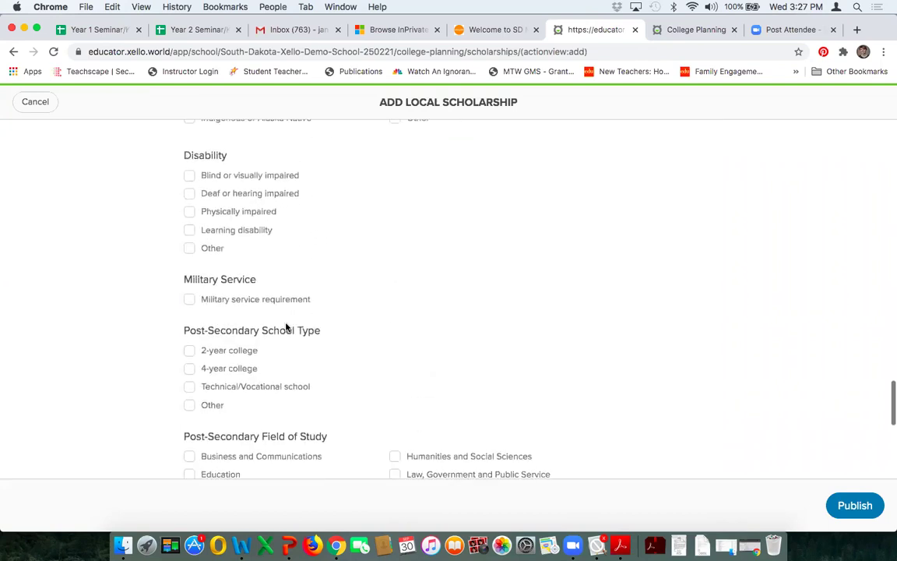
scroll(286, 327, "down", 1)
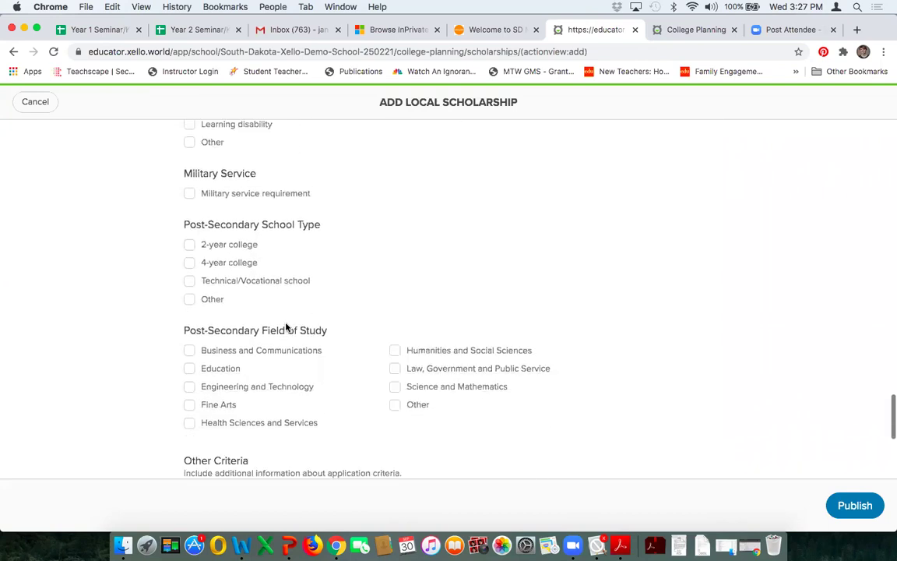
left_click(189, 282)
scroll(511, 248, "down", 4)
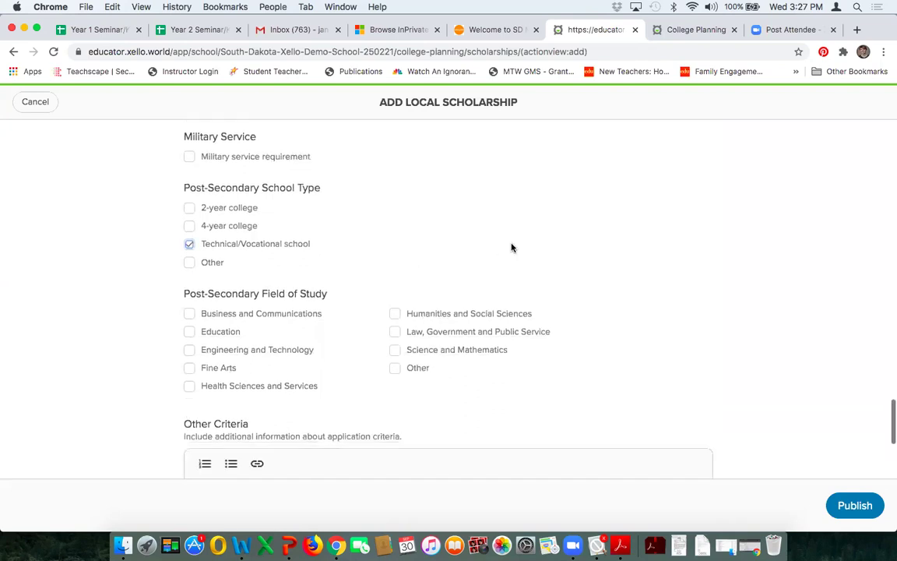
scroll(512, 247, "down", 4)
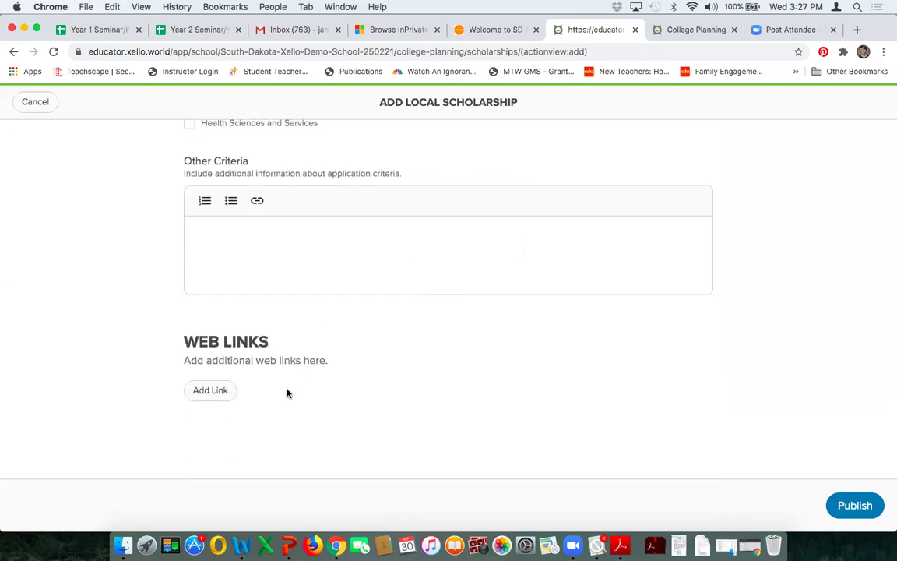
Step: Remove the stray comma from the application email and publish the Welcome scholarship
left_click(847, 509)
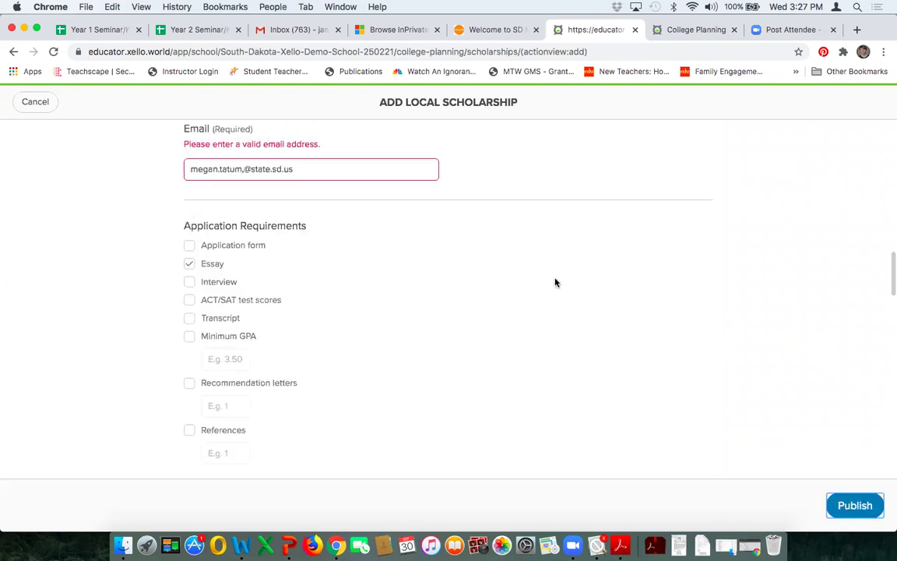
left_click(243, 169)
key("BackSpace")
key("BackSpace")
key("BackSpace")
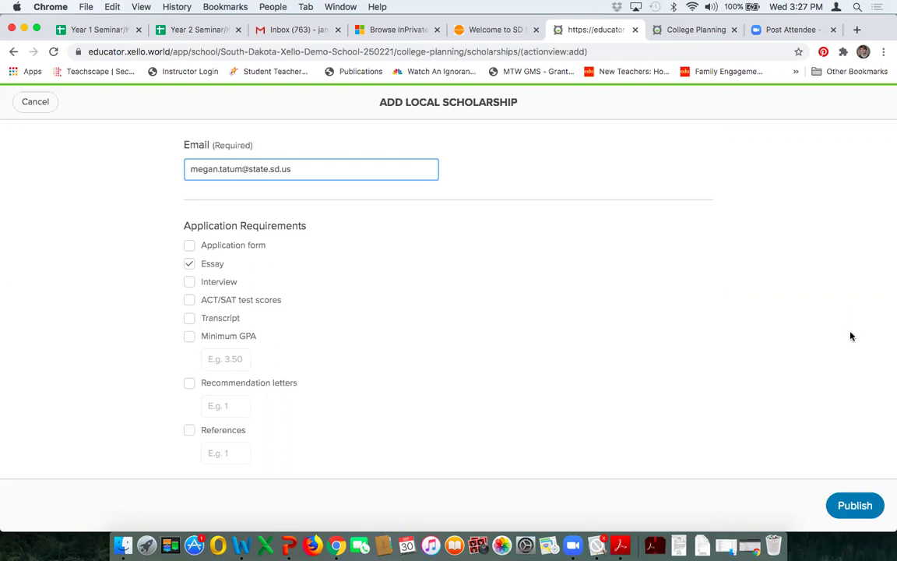
left_click(855, 505)
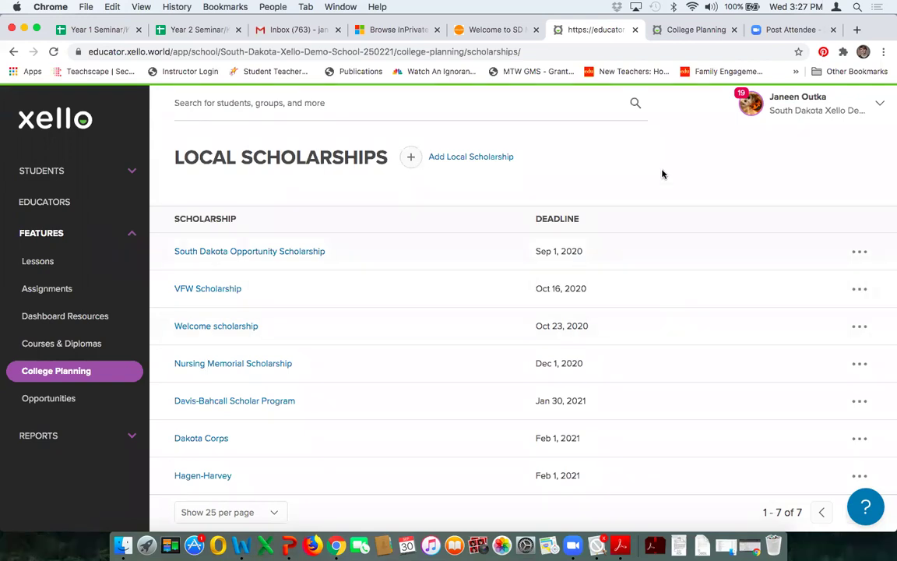
scroll(662, 174, "down", 5)
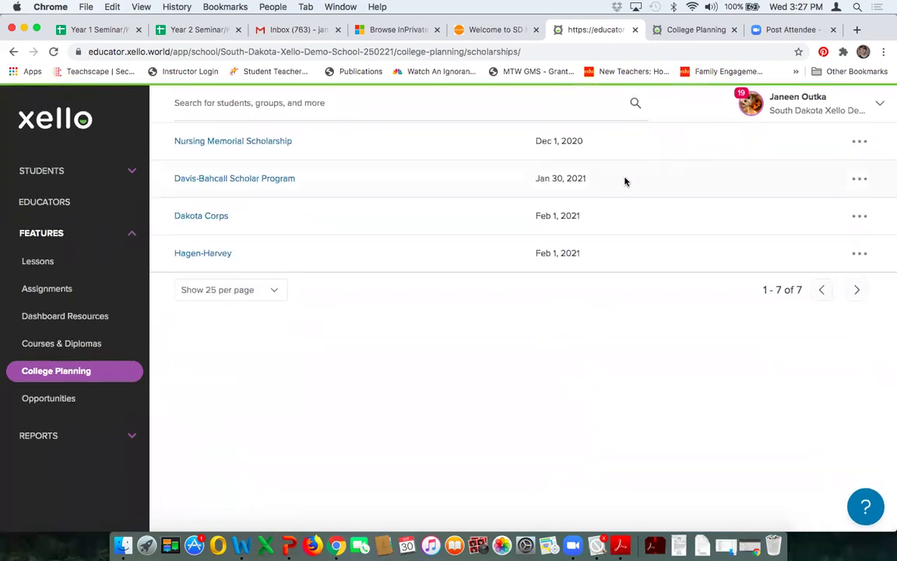
Step: Return to College Planning, expand Reports, and open the Student Work report
left_click(99, 372)
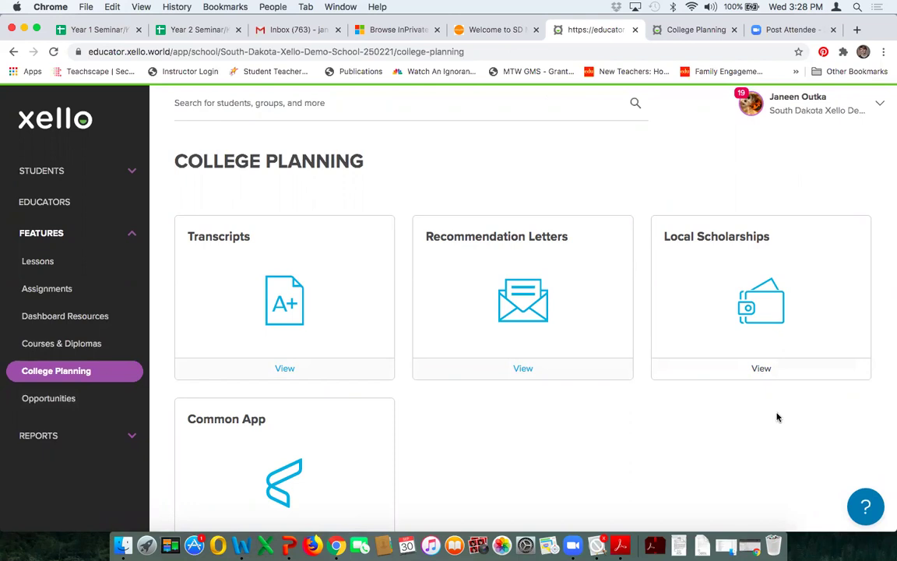
scroll(772, 430, "down", 1)
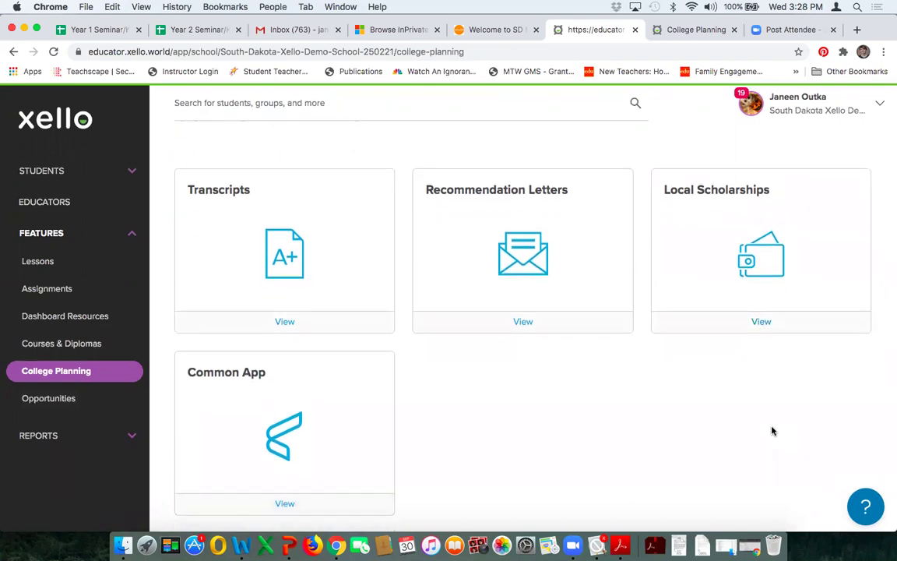
left_click(128, 437)
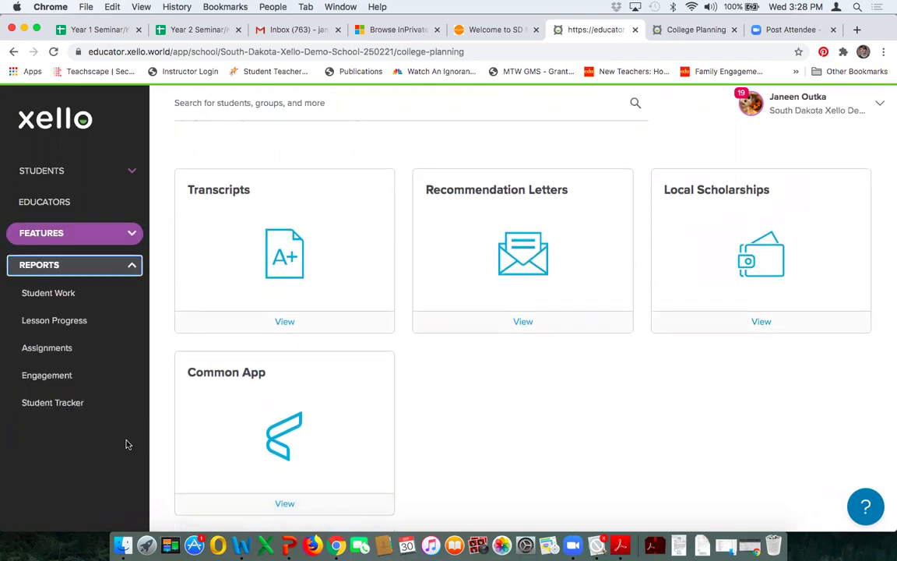
left_click(47, 295)
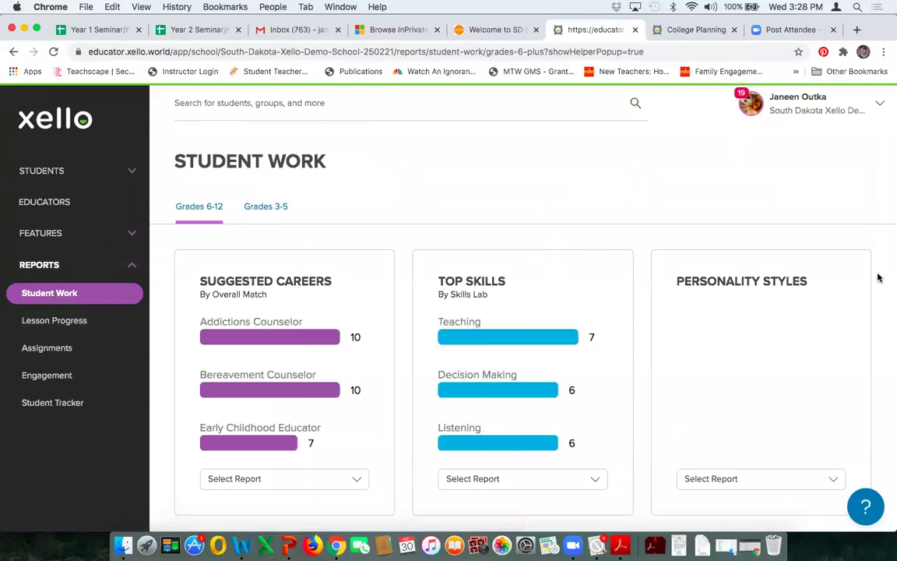
Step: Scroll through the Student Work summaries, briefly checking the Saved Schools report options
scroll(877, 278, "down", 3)
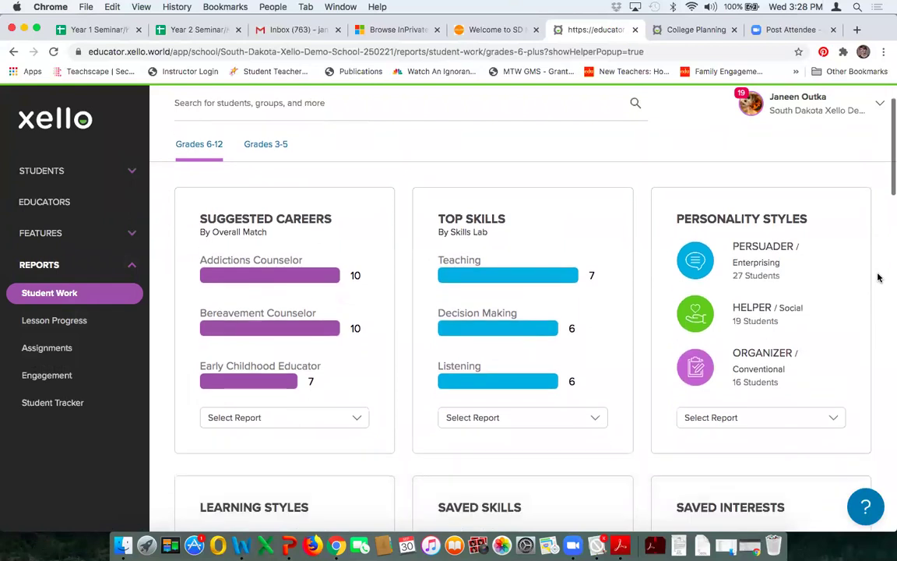
scroll(880, 276, "down", 1)
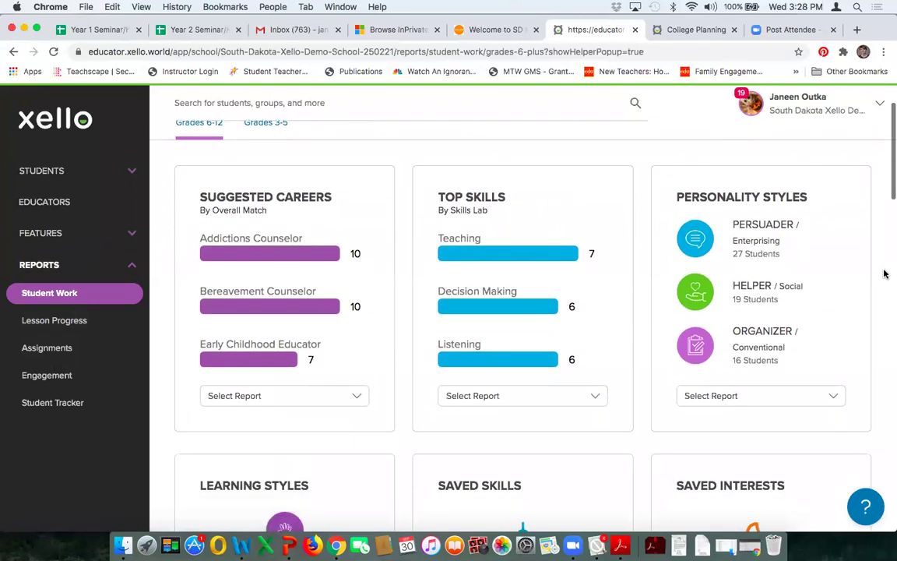
scroll(884, 273, "down", 3)
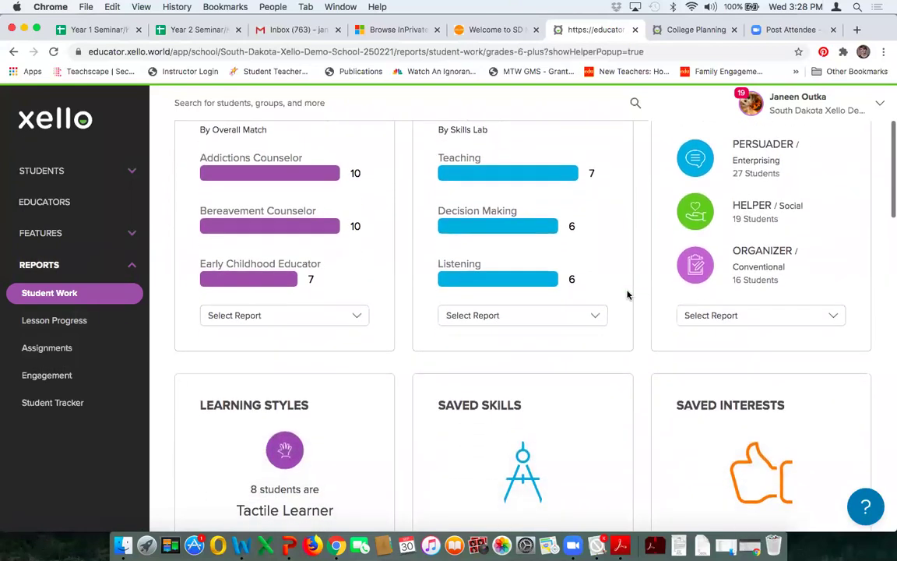
scroll(601, 318, "down", 8)
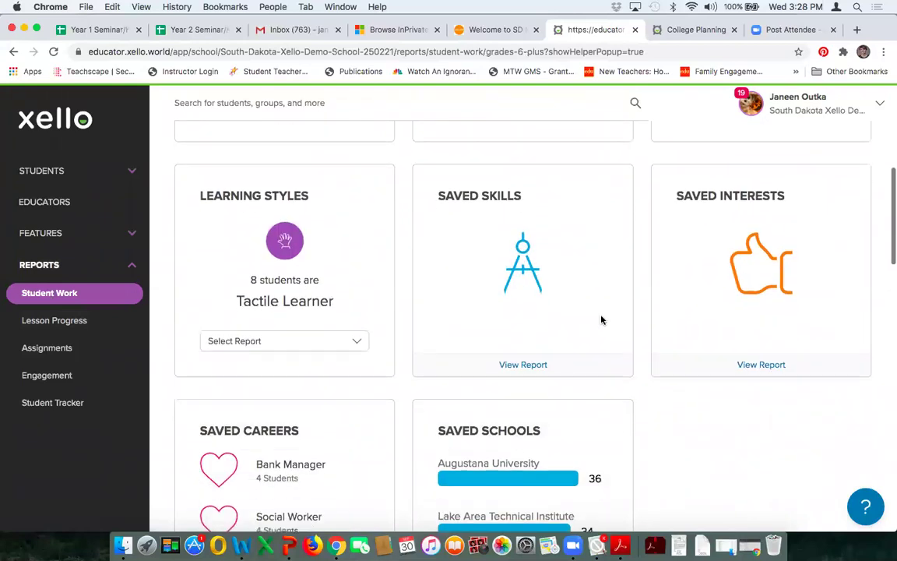
scroll(601, 319, "down", 10)
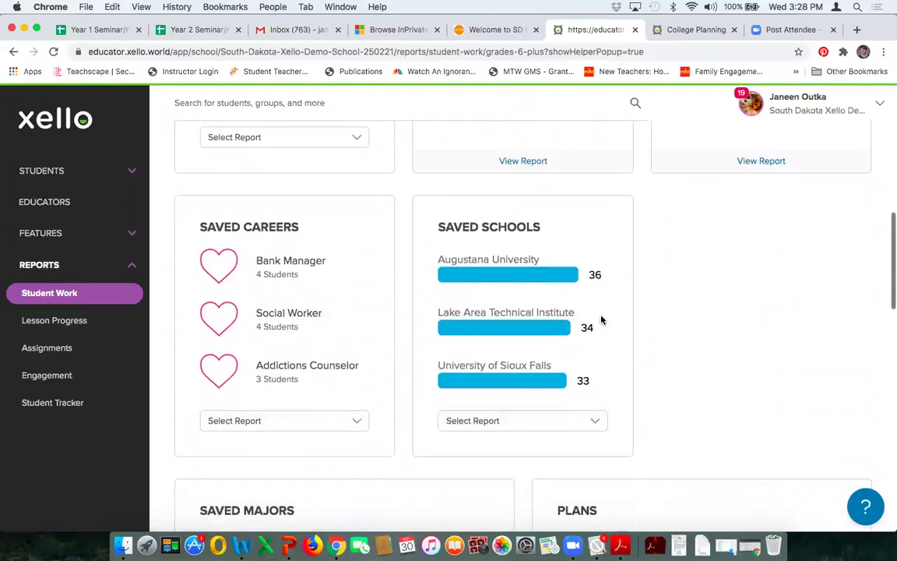
left_click(600, 371)
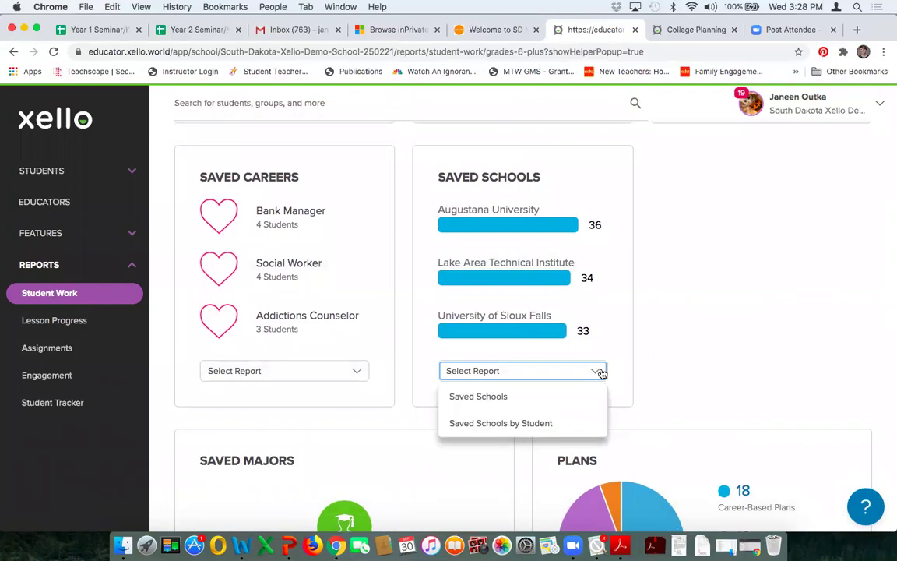
left_click(745, 284)
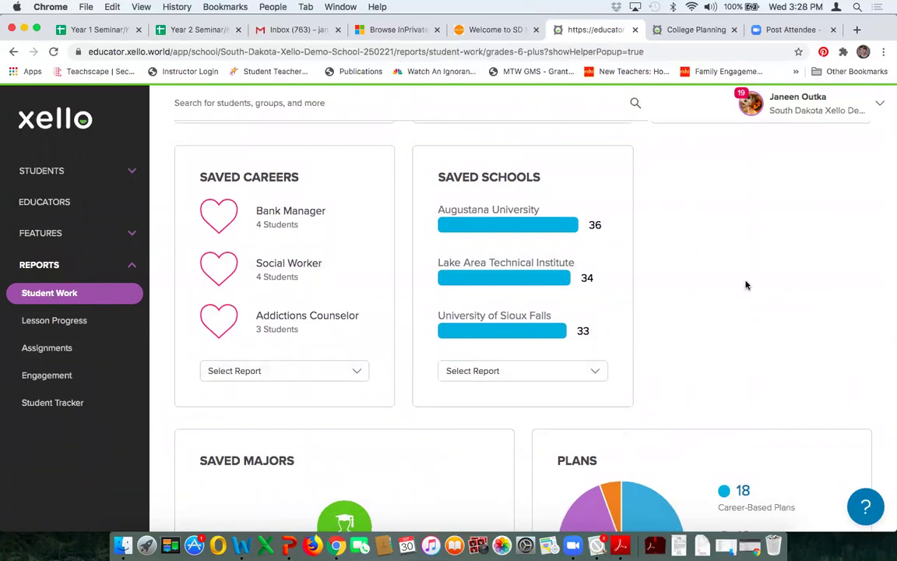
scroll(745, 284, "down", 9)
scroll(745, 285, "down", 15)
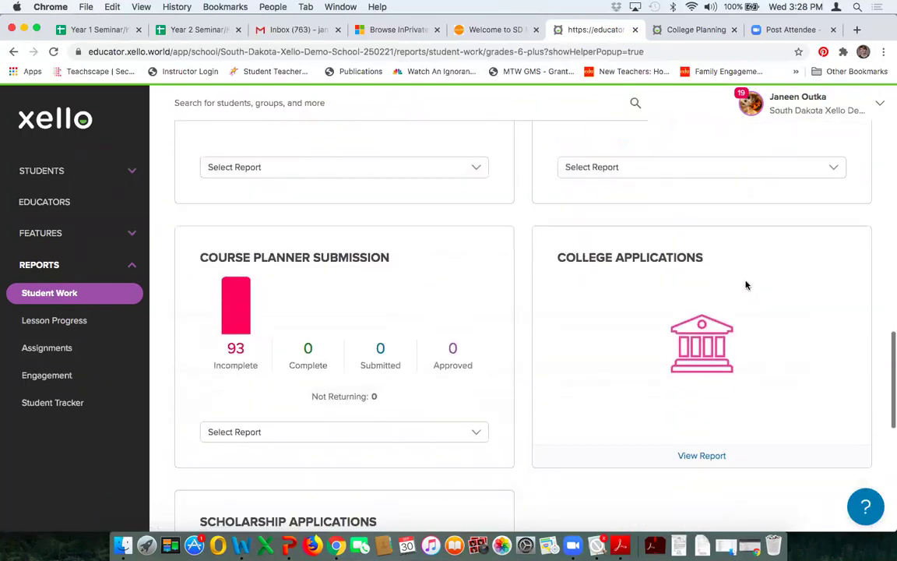
scroll(745, 284, "down", 4)
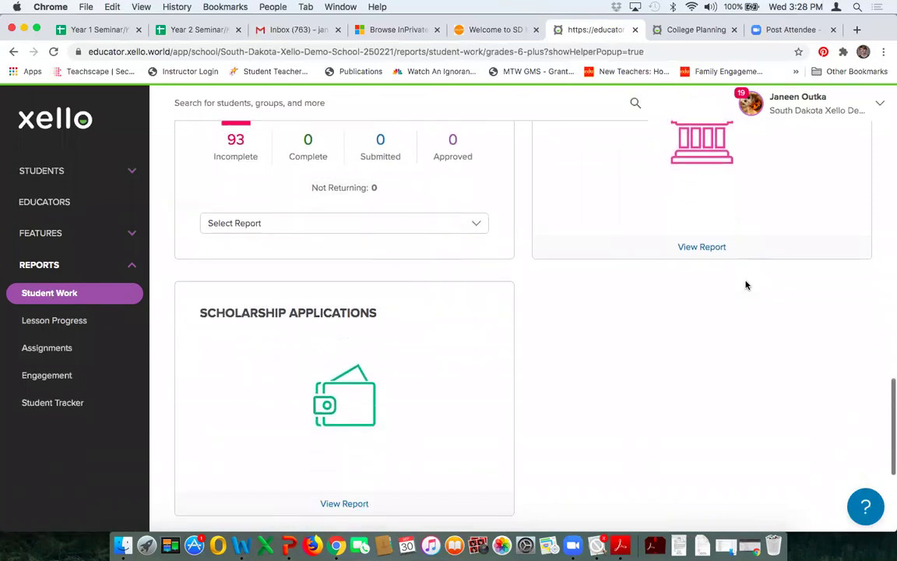
scroll(745, 284, "up", 4)
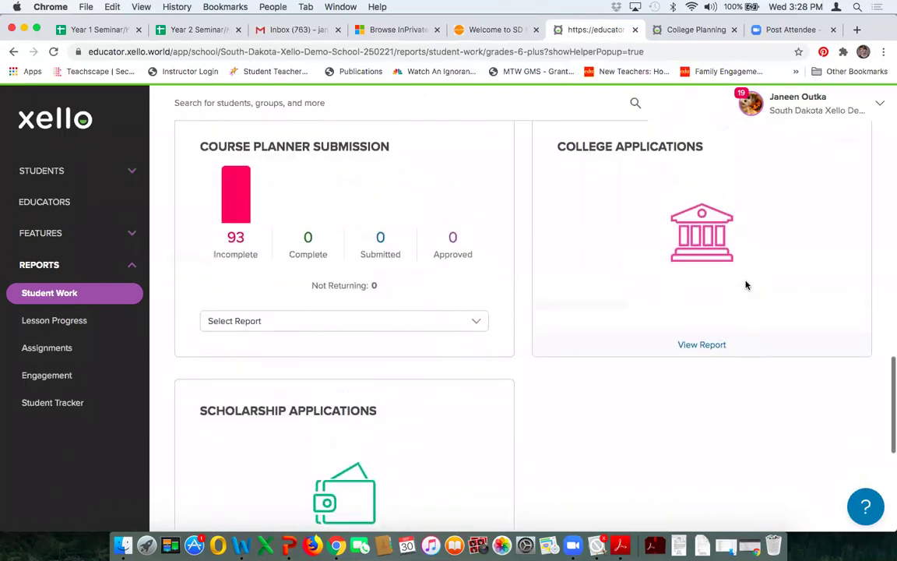
Step: Open the College Applications report and scroll through its institution table
left_click(701, 345)
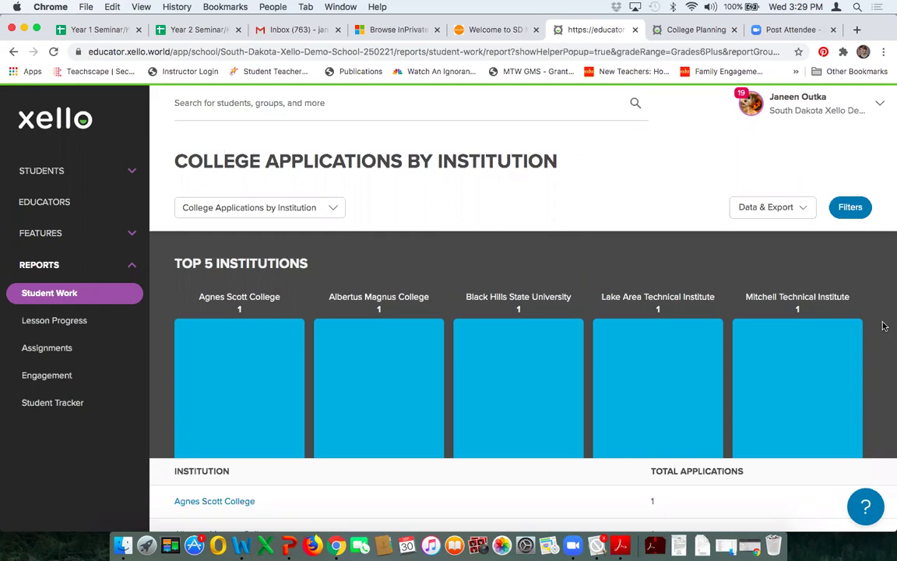
scroll(883, 325, "down", 2)
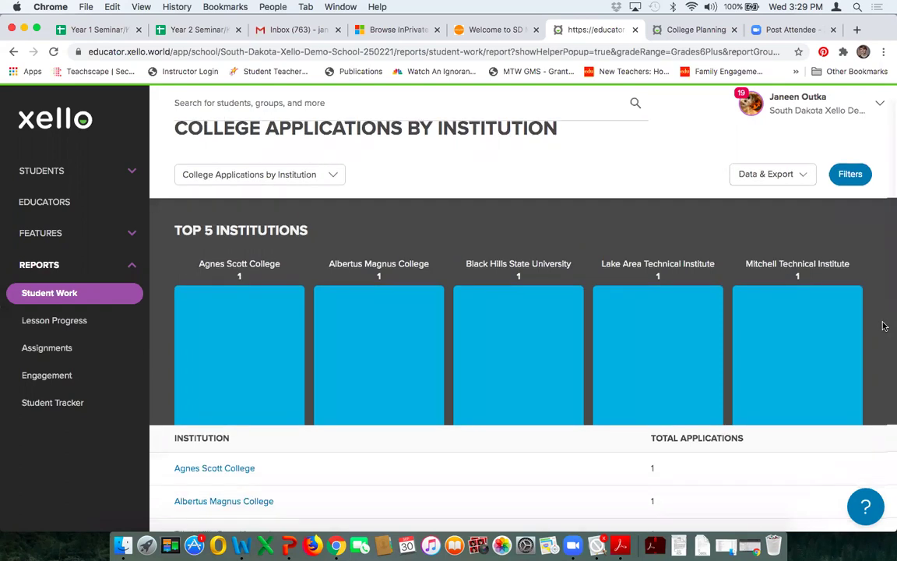
scroll(883, 325, "down", 2)
scroll(883, 325, "down", 10)
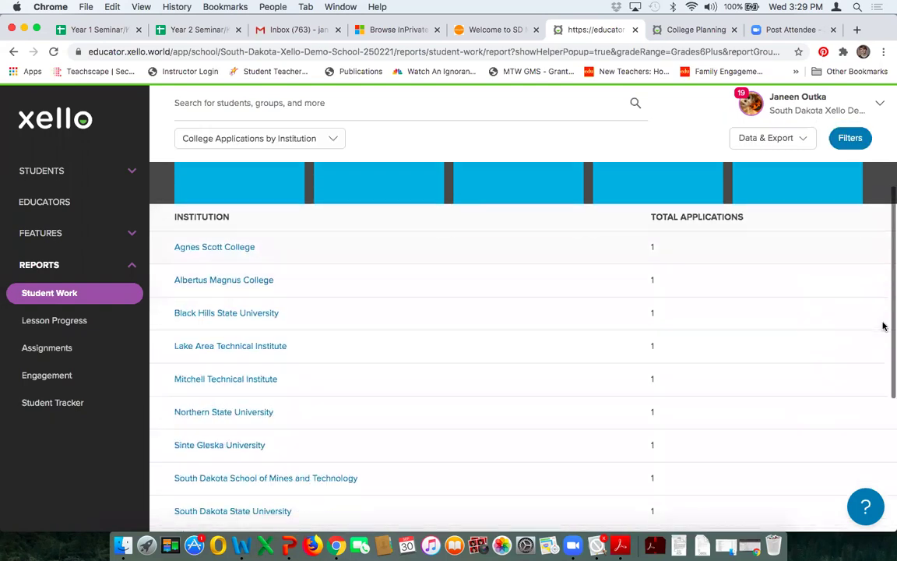
scroll(841, 345, "down", 5)
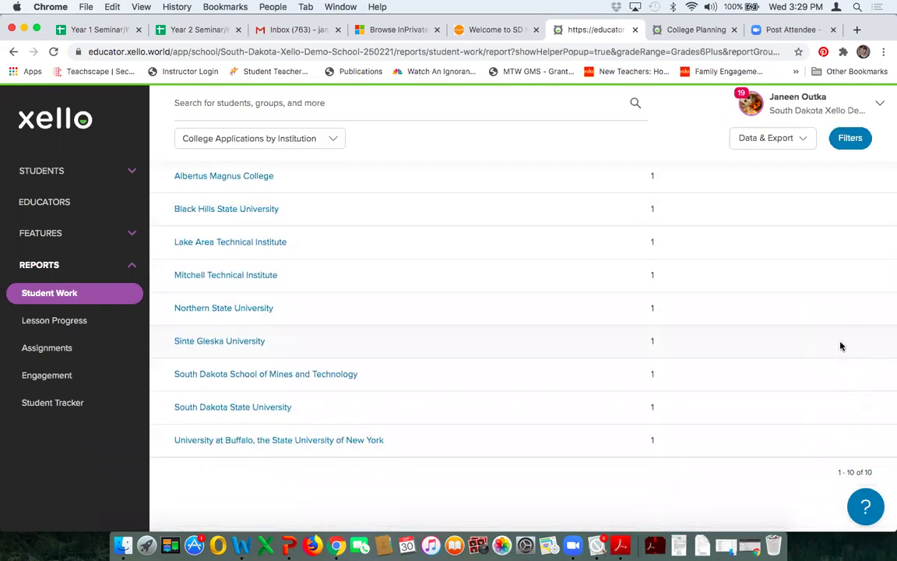
scroll(841, 345, "up", 15)
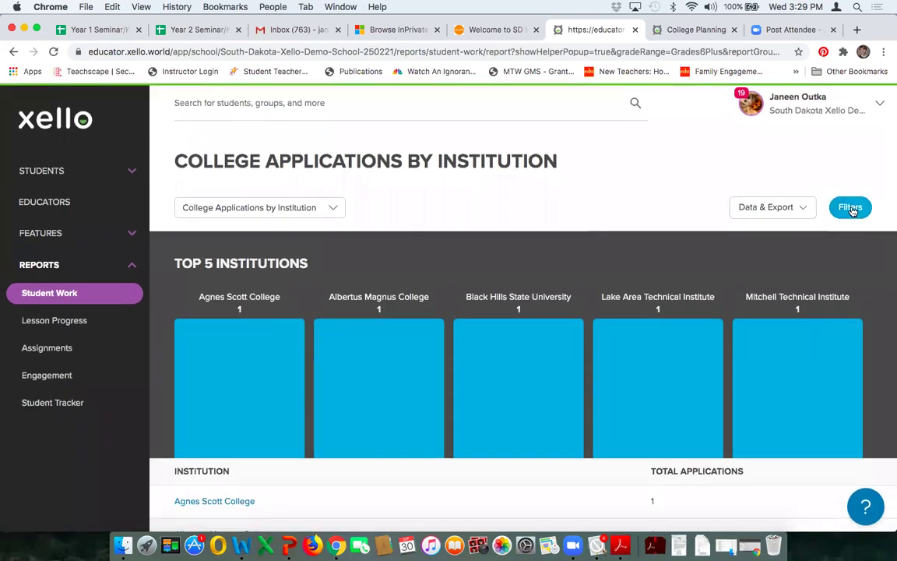
Step: Look over the report's filters and view options without changes, then return to Student Work
left_click(850, 207)
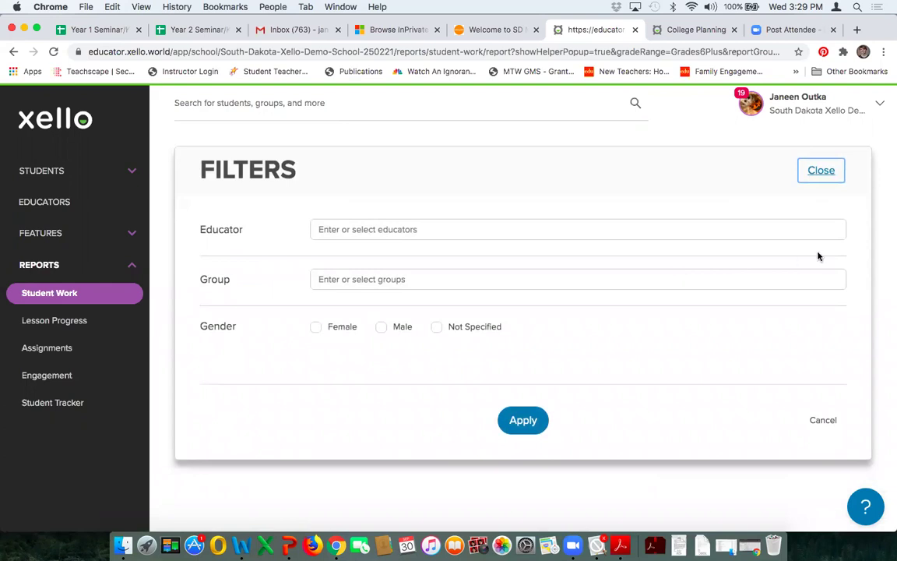
left_click(822, 173)
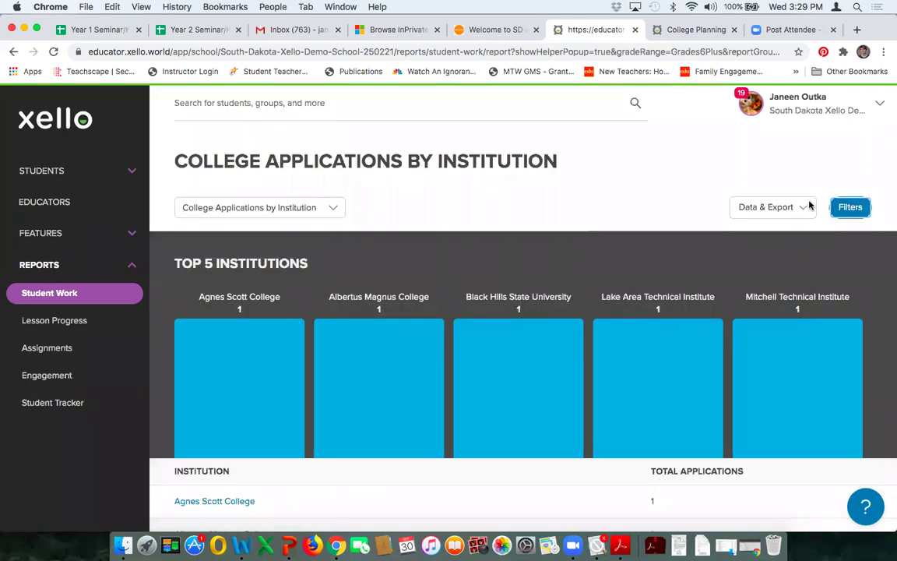
left_click(336, 208)
left_click(415, 208)
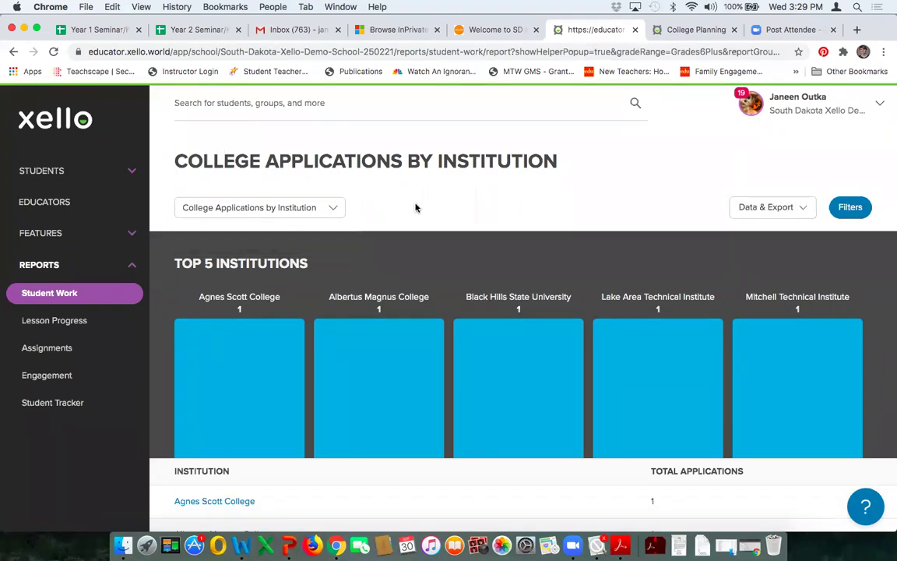
scroll(538, 197, "down", 3)
scroll(537, 197, "down", 2)
scroll(539, 196, "up", 5)
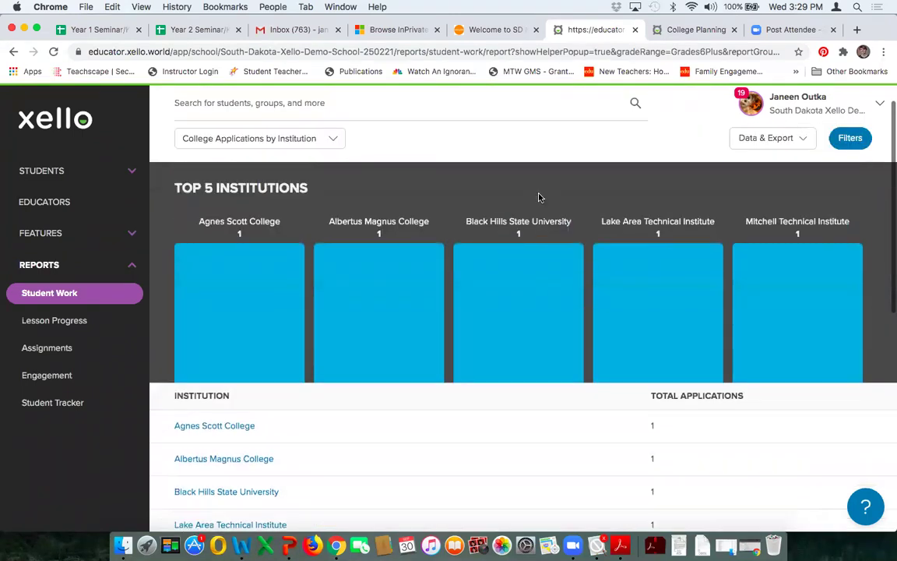
left_click(44, 292)
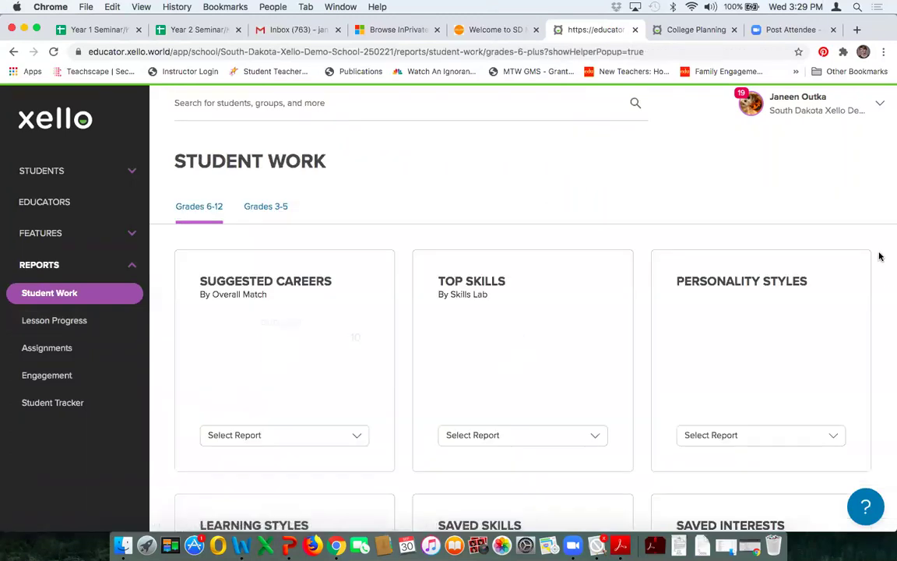
scroll(875, 251, "down", 1)
scroll(875, 251, "down", 20)
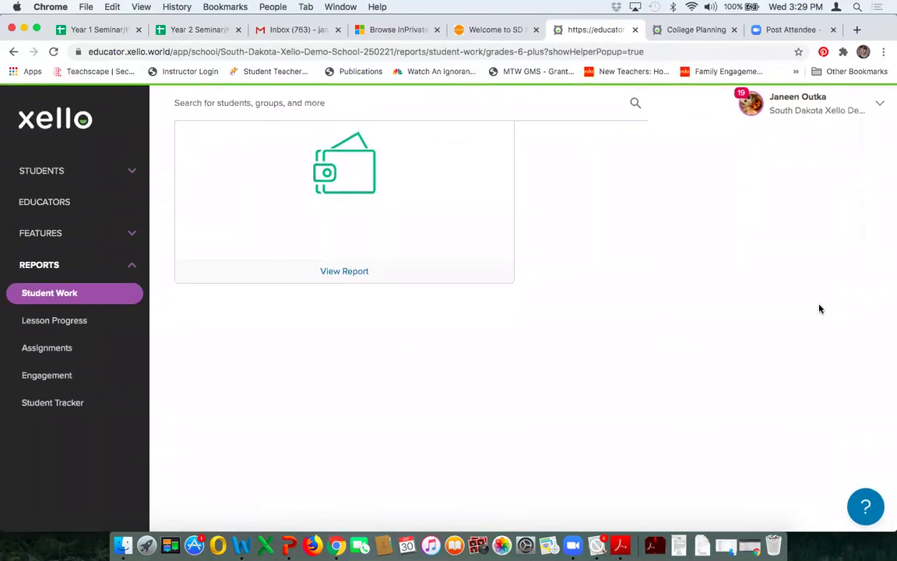
scroll(819, 306, "up", 3)
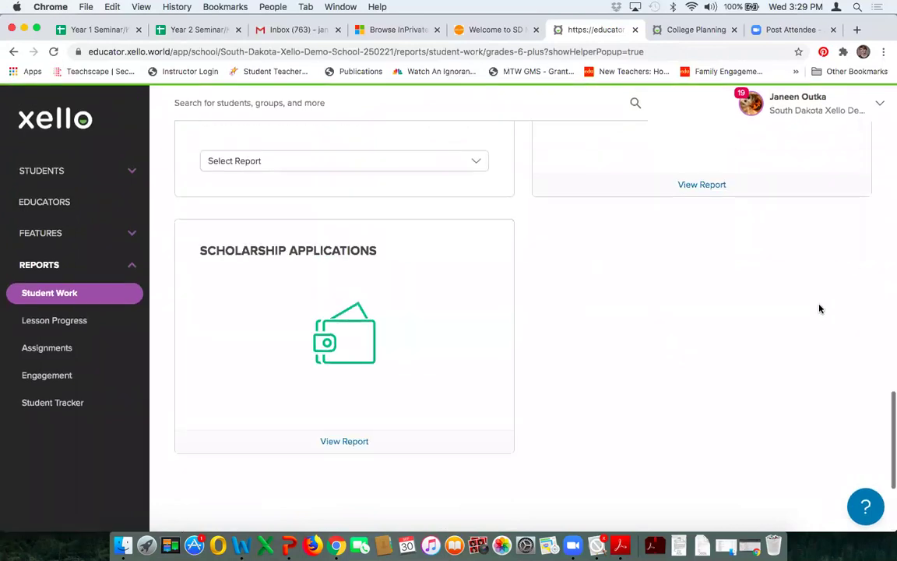
left_click(347, 444)
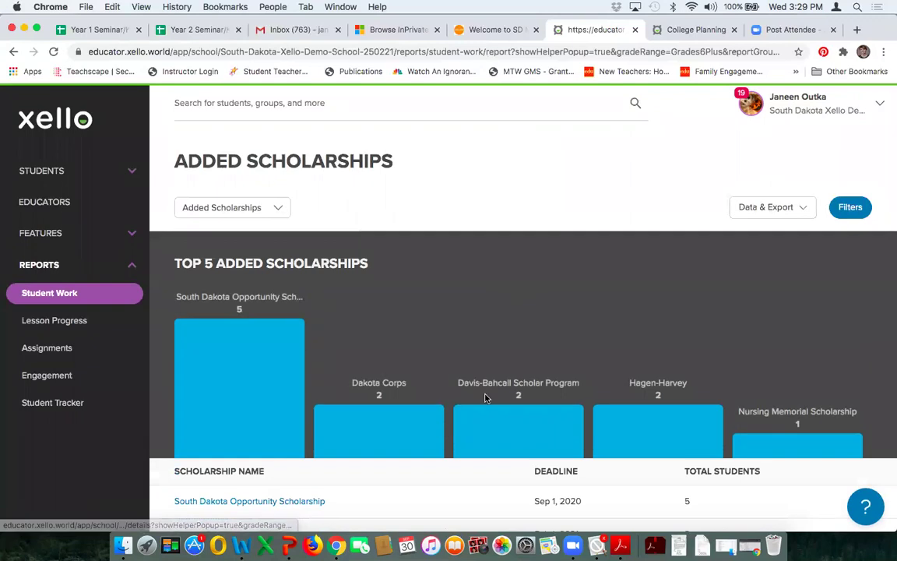
scroll(878, 293, "down", 1)
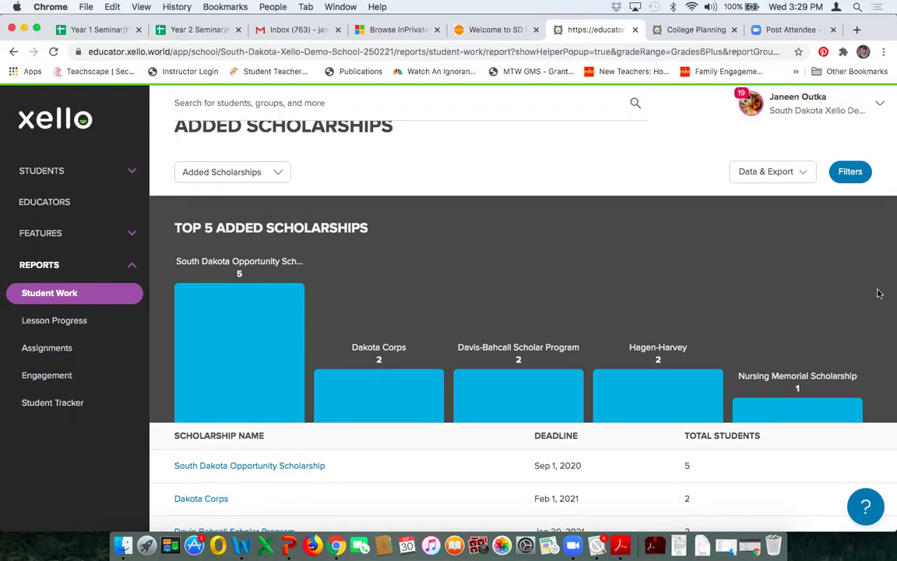
scroll(879, 294, "down", 5)
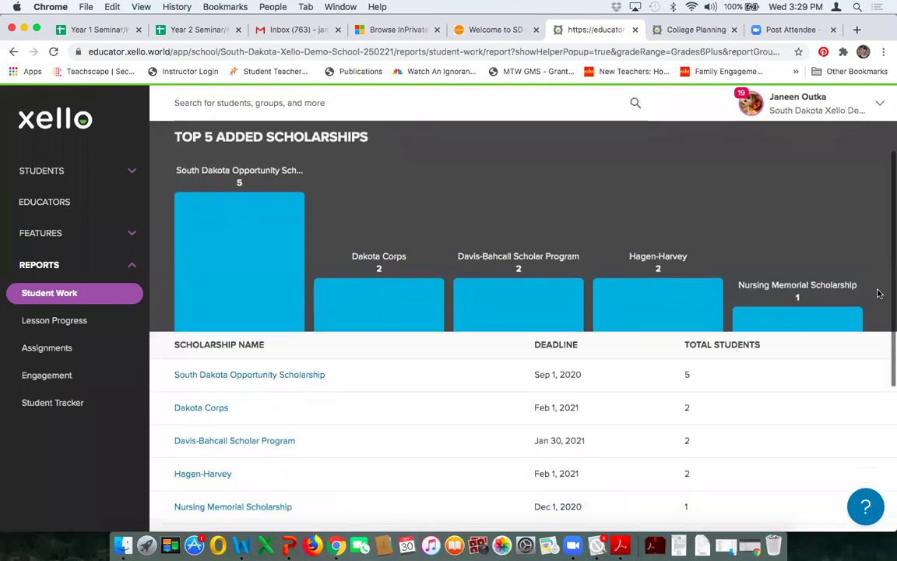
scroll(880, 293, "up", 3)
scroll(879, 294, "up", 3)
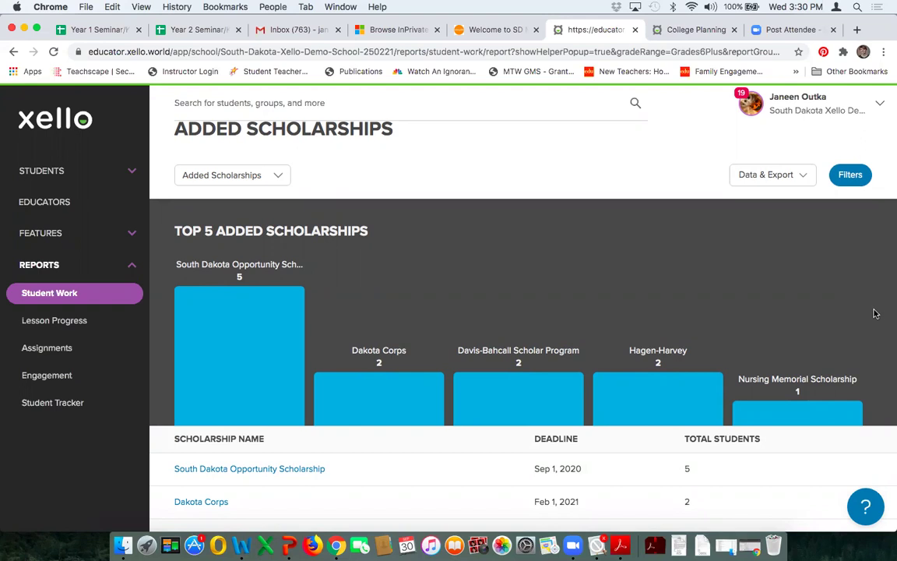
scroll(874, 313, "down", 3)
scroll(875, 310, "down", 2)
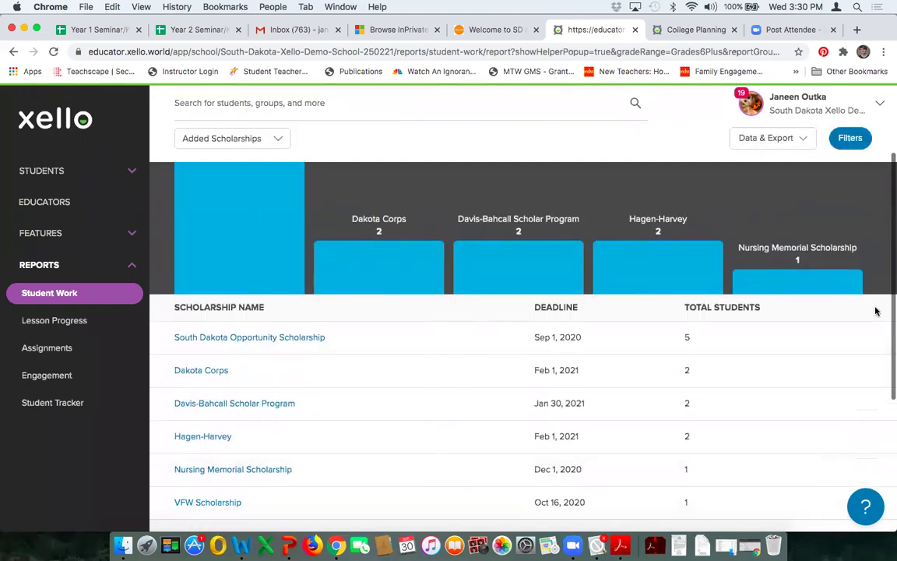
scroll(875, 310, "down", 2)
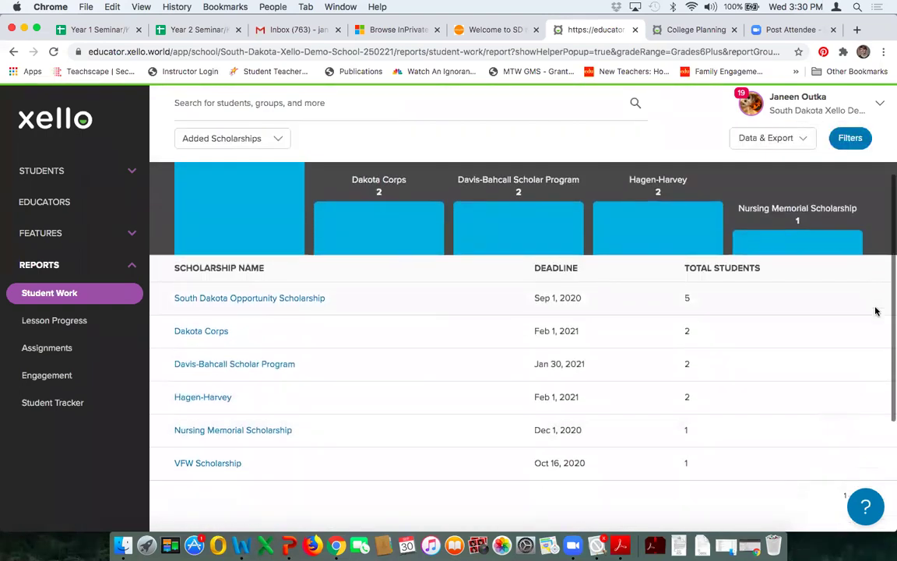
scroll(874, 311, "down", 2)
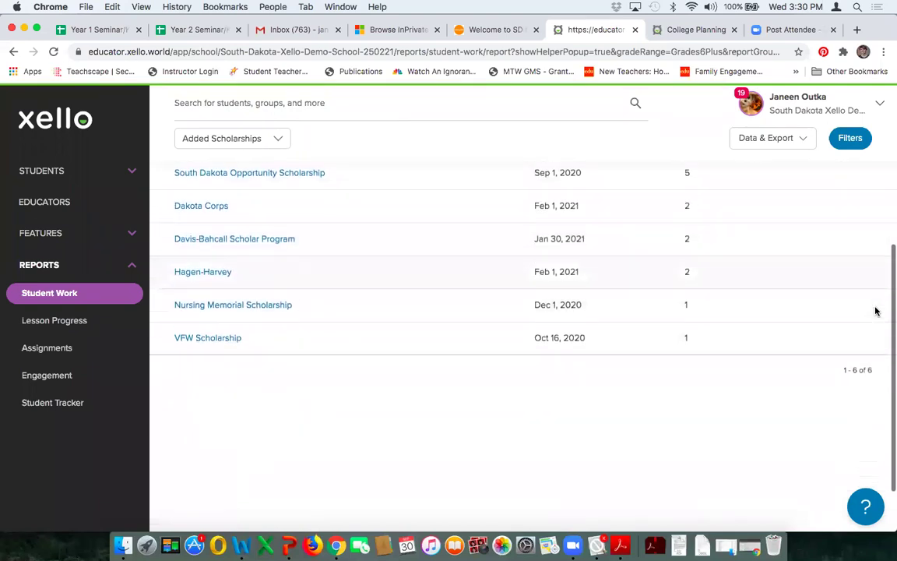
scroll(875, 311, "up", 2)
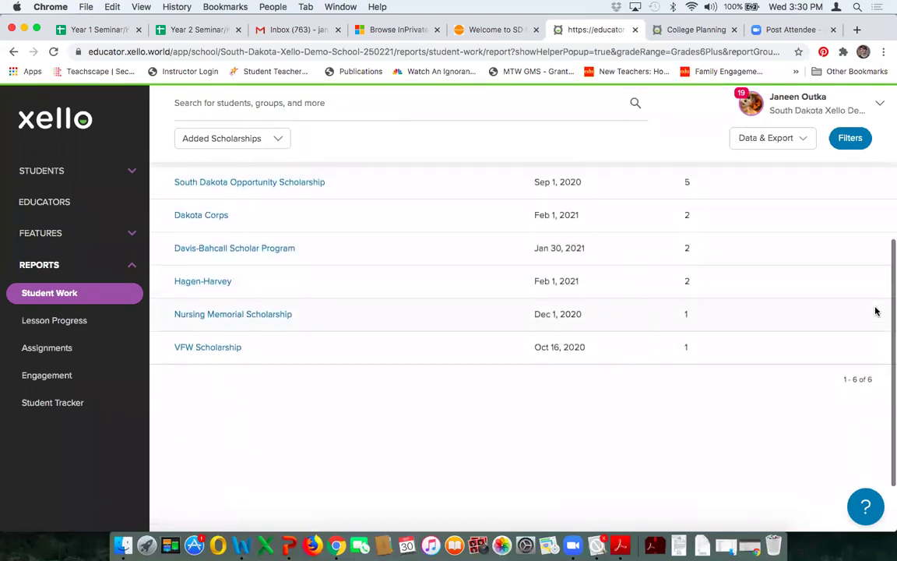
scroll(874, 311, "up", 7)
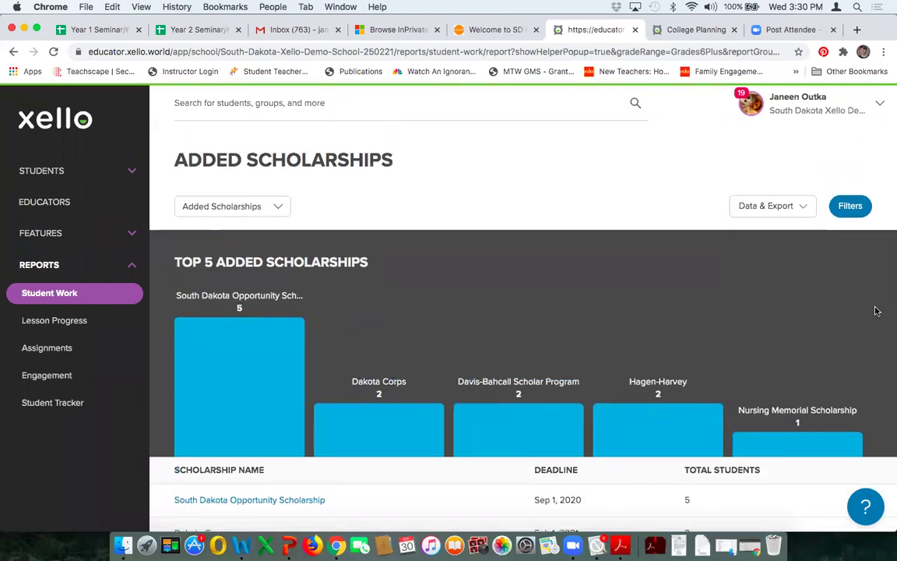
Step: Open the help widget, browse its Instant Answers, and switch to the Ask support form
left_click(866, 508)
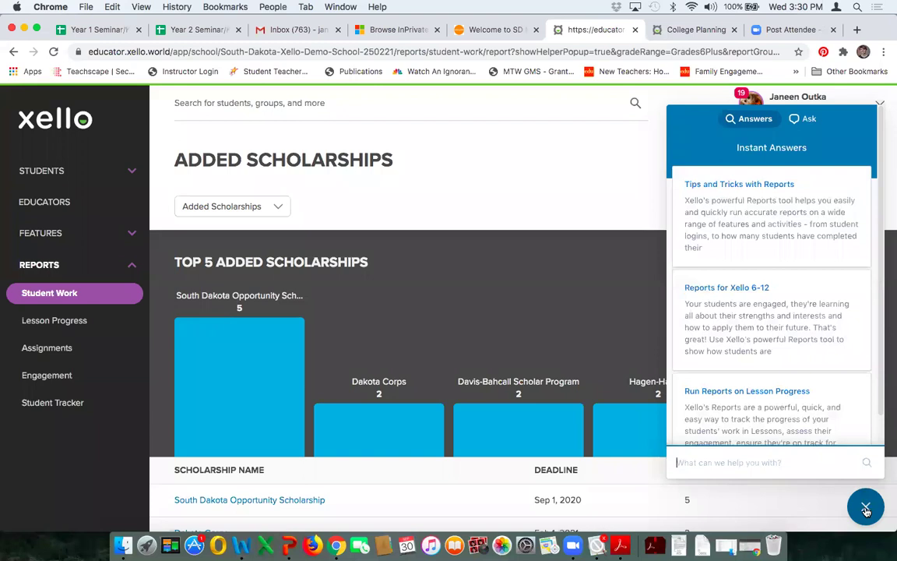
scroll(831, 330, "down", 1)
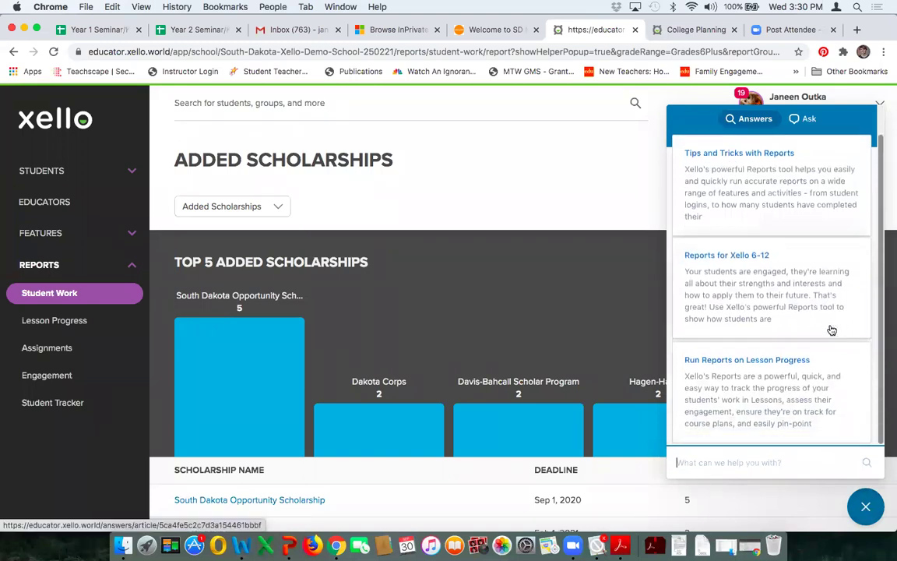
scroll(754, 299, "up", 1)
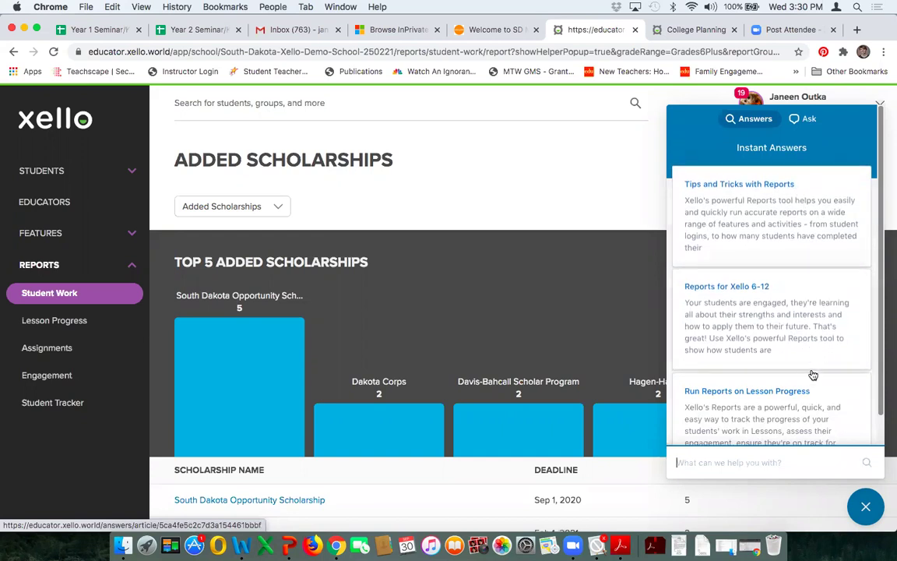
scroll(813, 375, "down", 1)
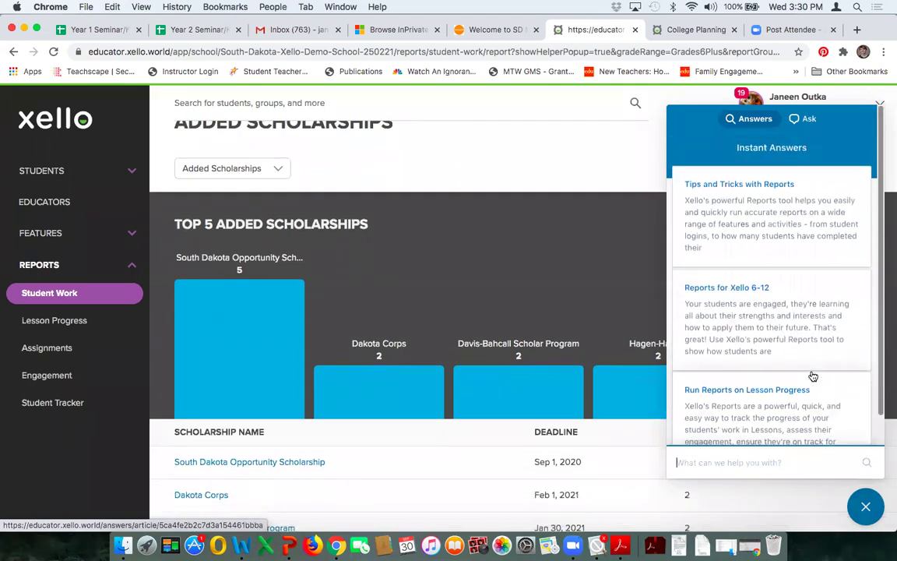
left_click(804, 118)
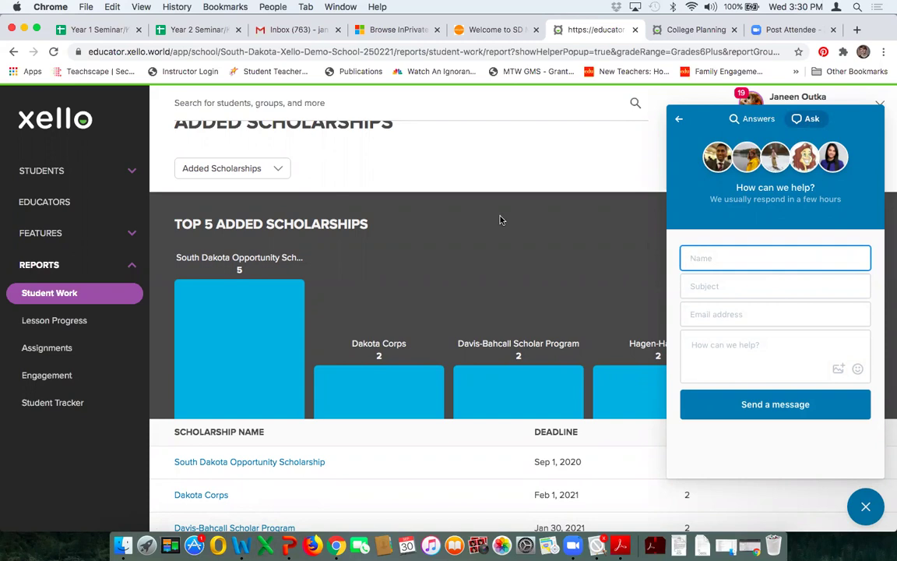
left_click(472, 32)
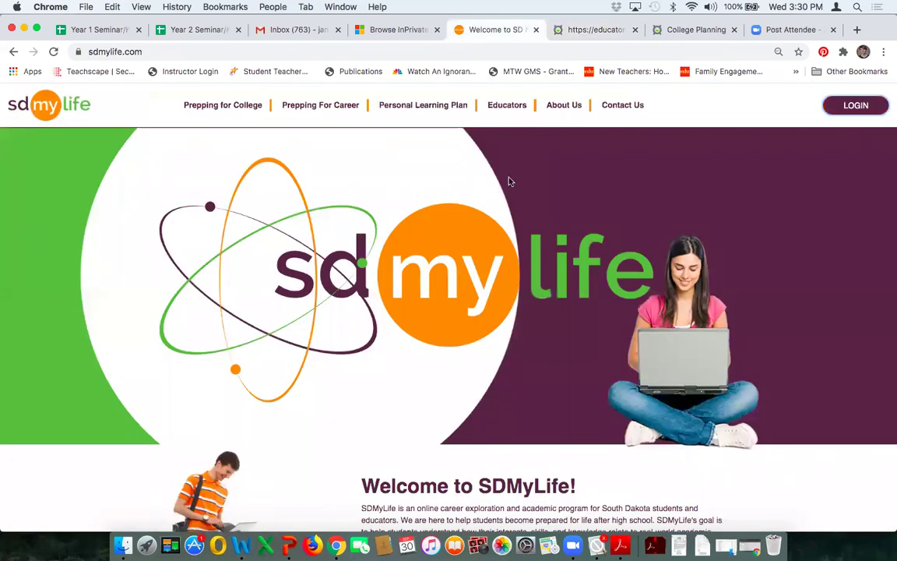
Step: Go to Educators > Tutorials & Training on SDMyLife, scroll through it, and zoom to 100%
left_click(508, 110)
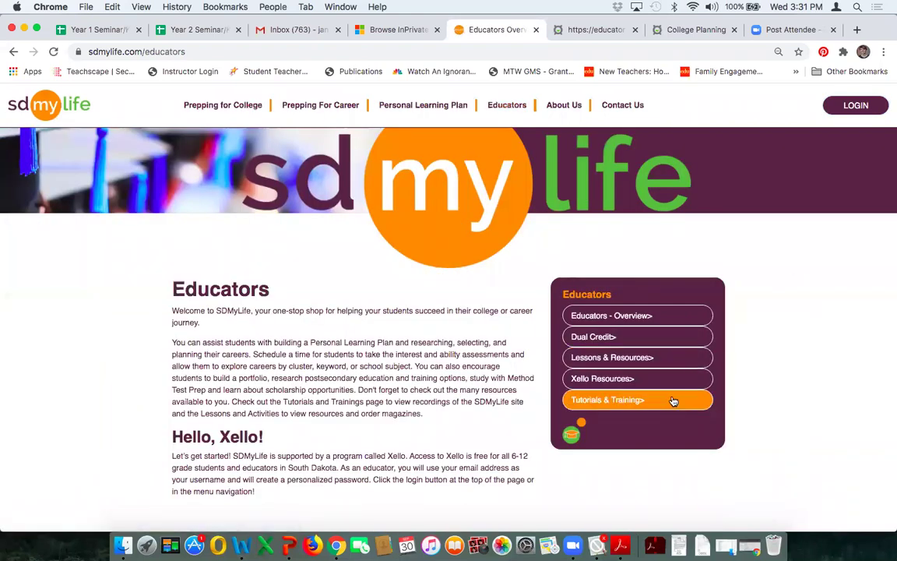
left_click(673, 401)
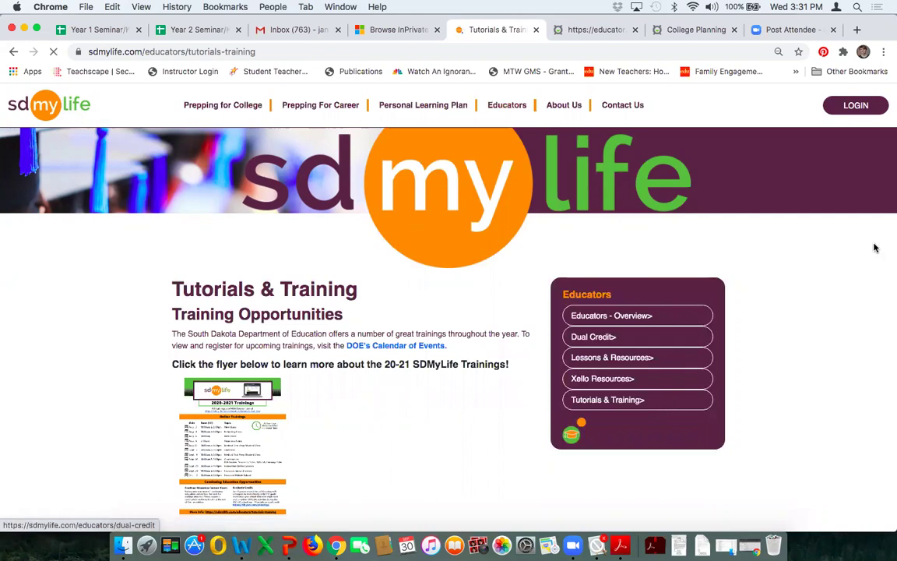
scroll(516, 362, "down", 3)
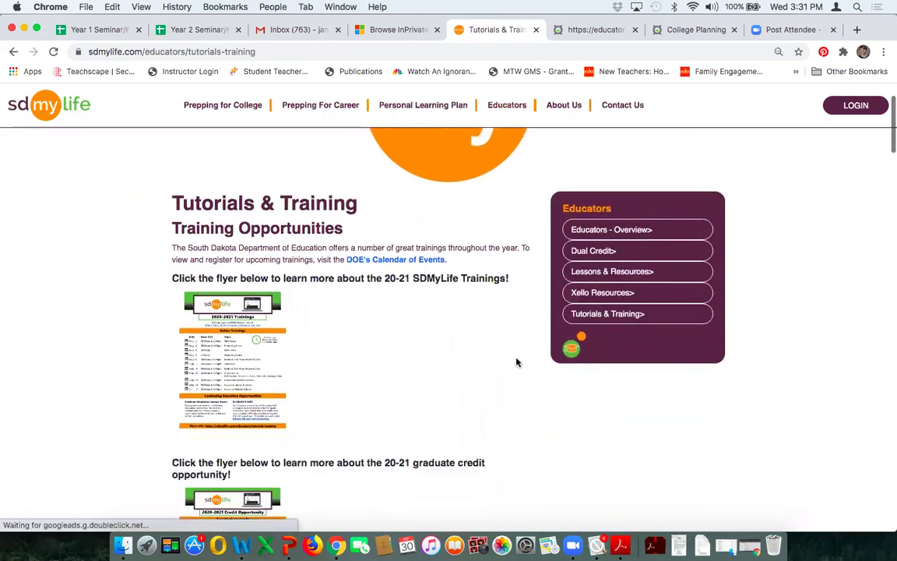
scroll(516, 362, "down", 8)
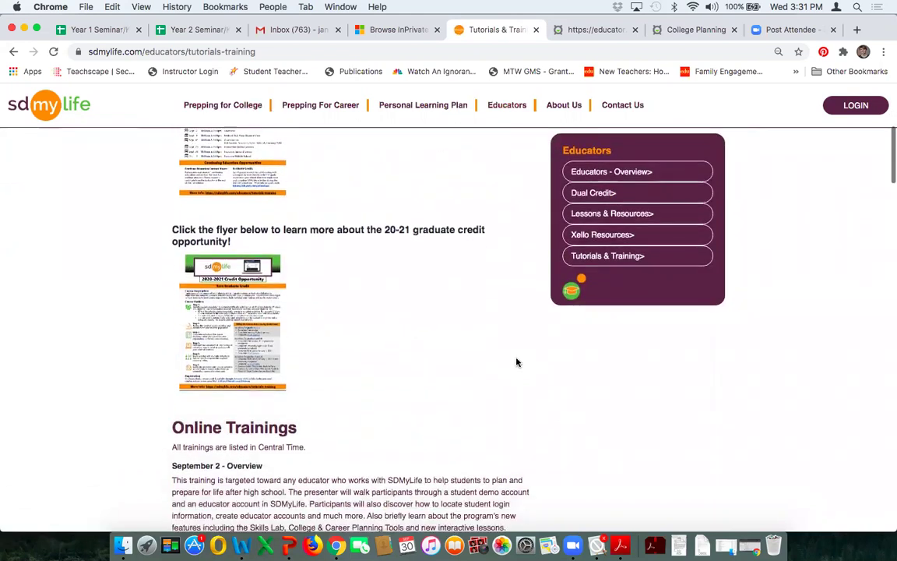
scroll(572, 364, "down", 3)
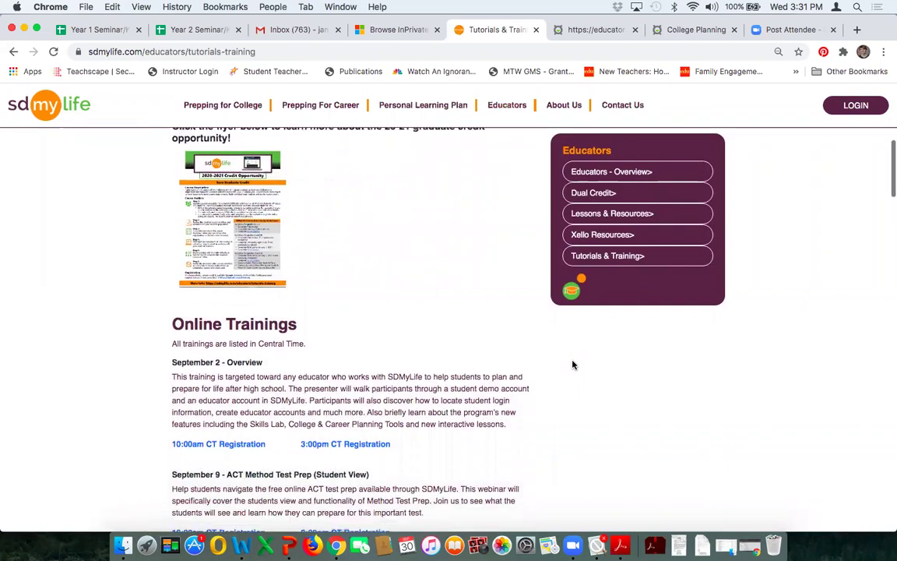
scroll(572, 364, "down", 3)
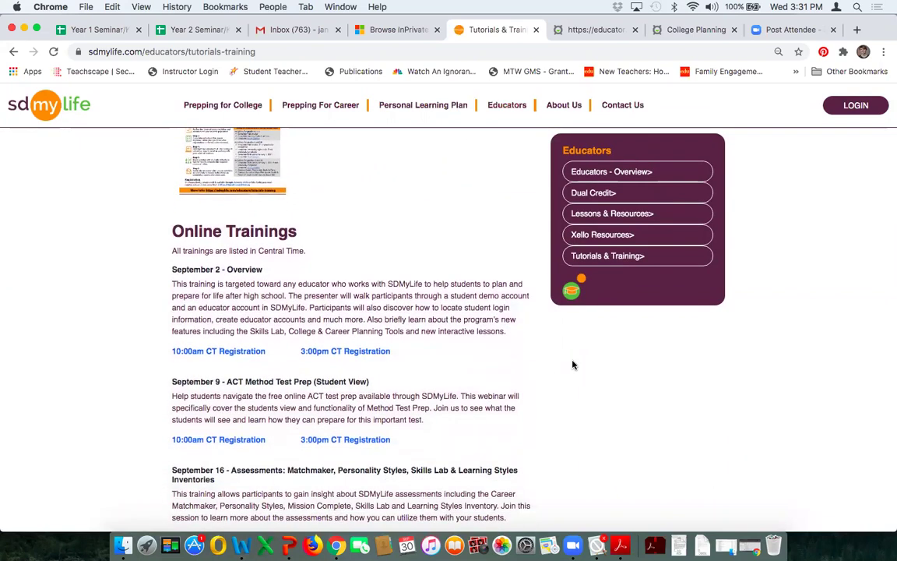
scroll(576, 365, "down", 7)
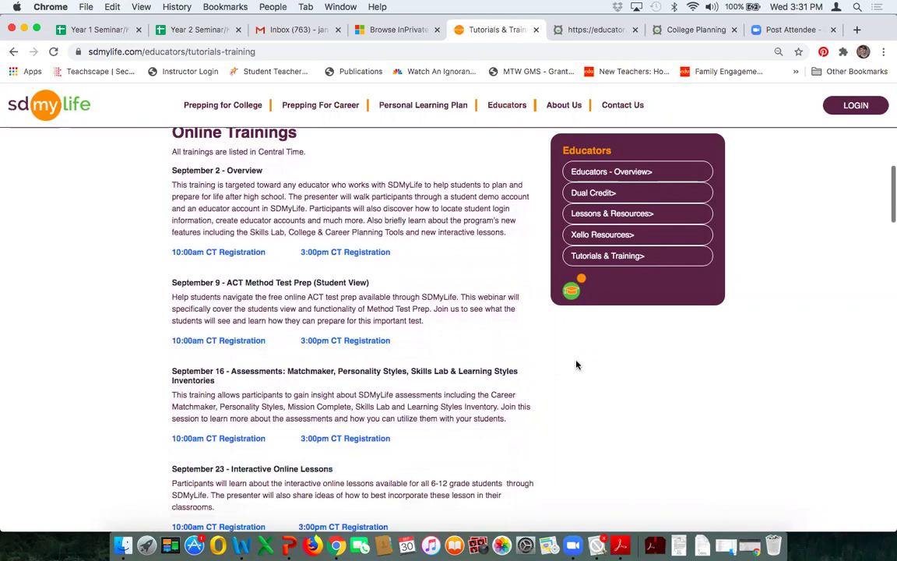
scroll(576, 364, "down", 12)
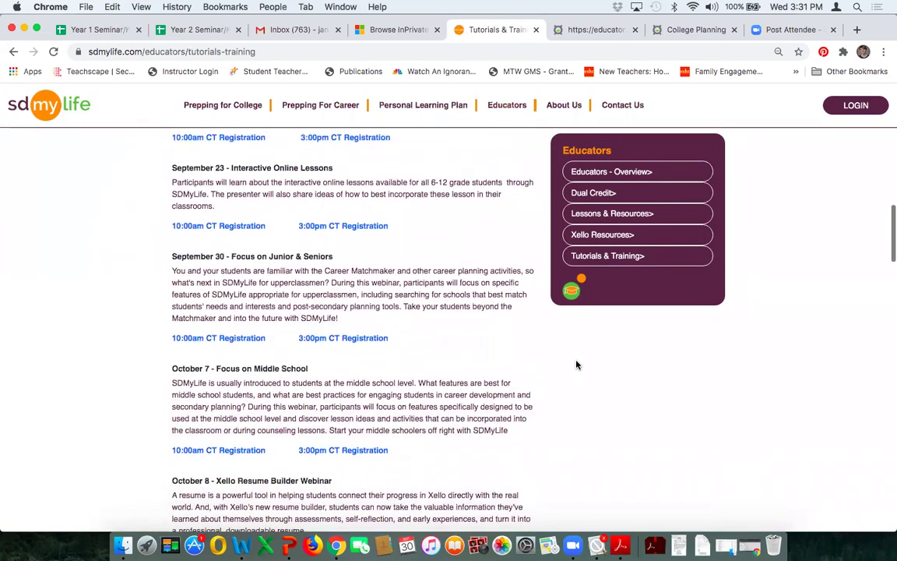
scroll(577, 365, "down", 8)
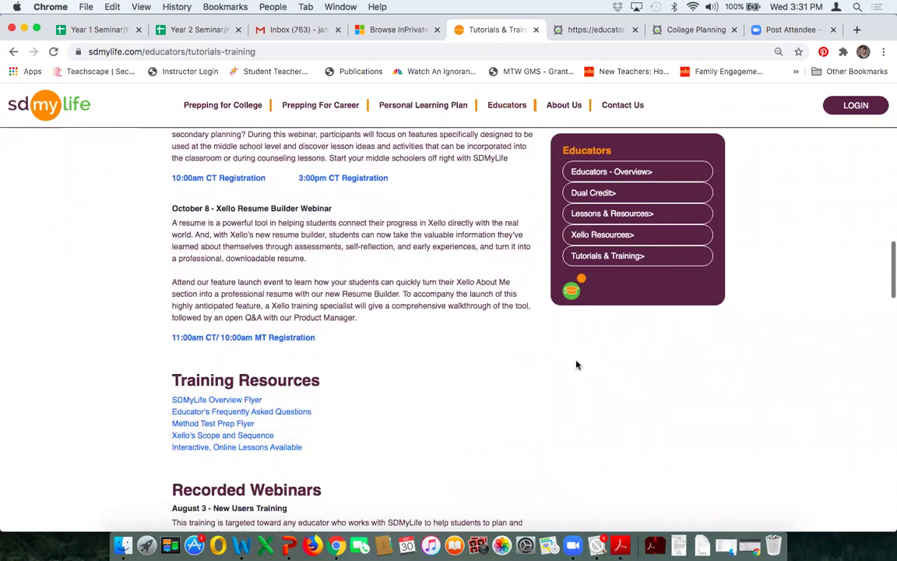
key("super+equal")
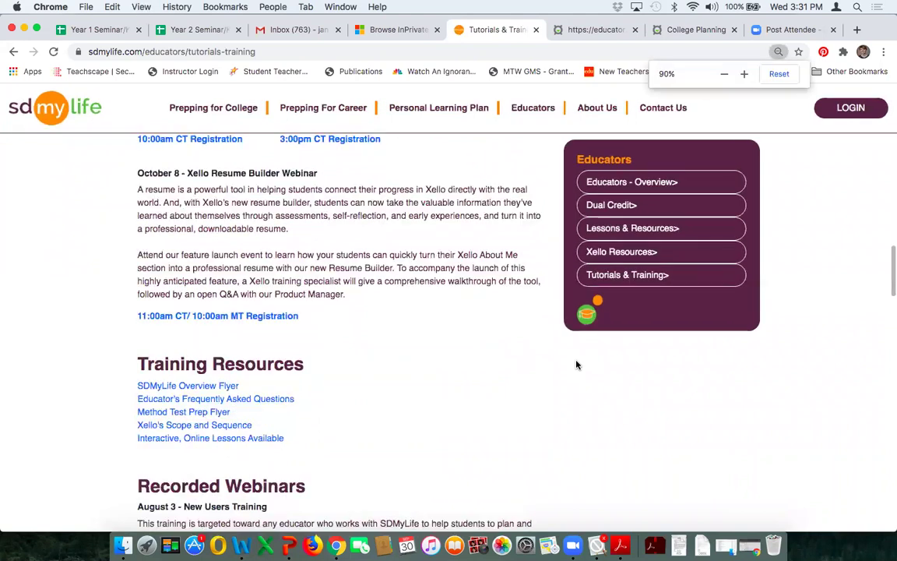
key("super+equal")
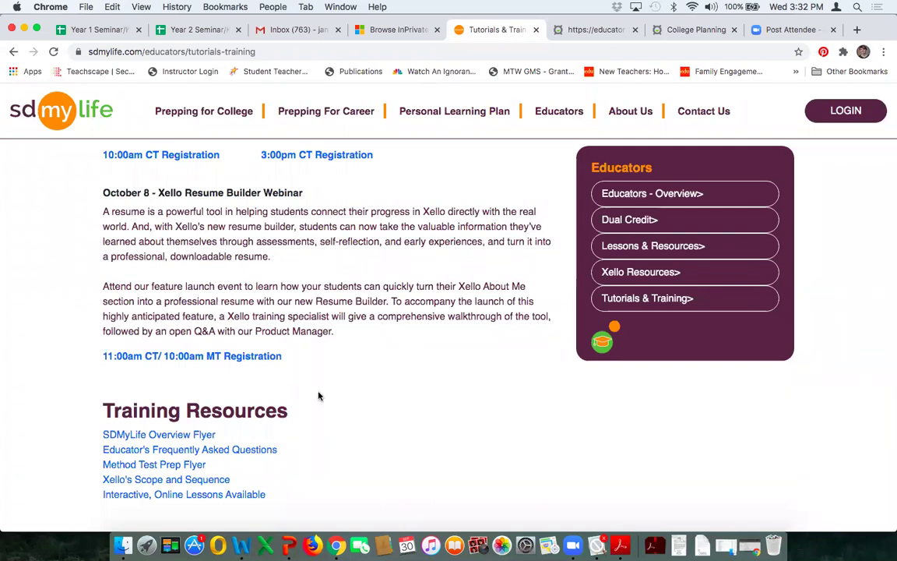
Step: Start the PowerPoint slide show on closing contact slide 60 of the webinar deck
left_click(289, 545)
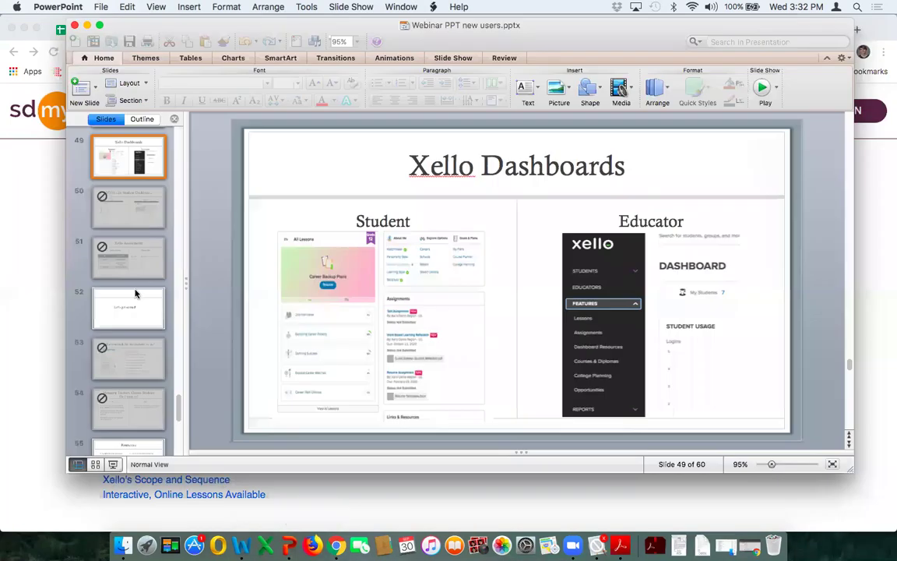
scroll(122, 260, "down", 8)
left_click(142, 421)
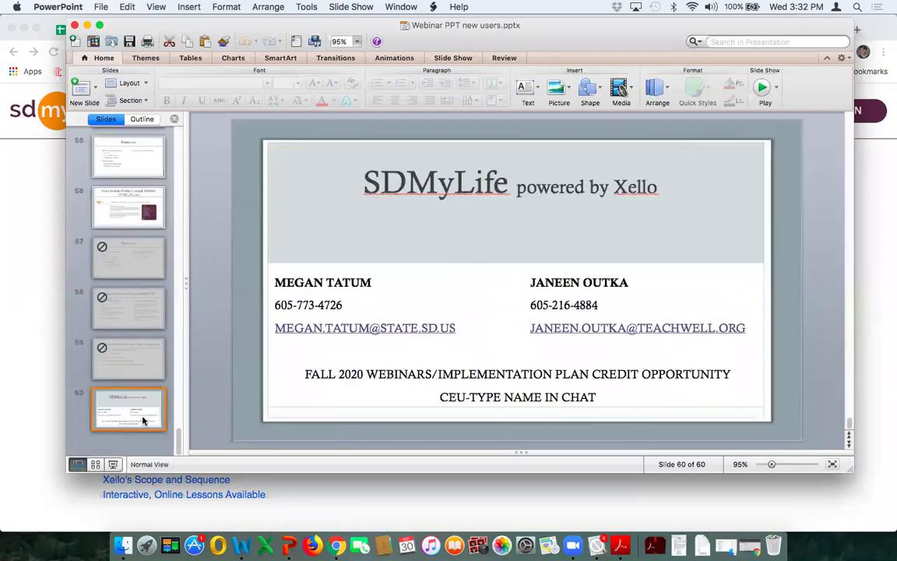
left_click(112, 465)
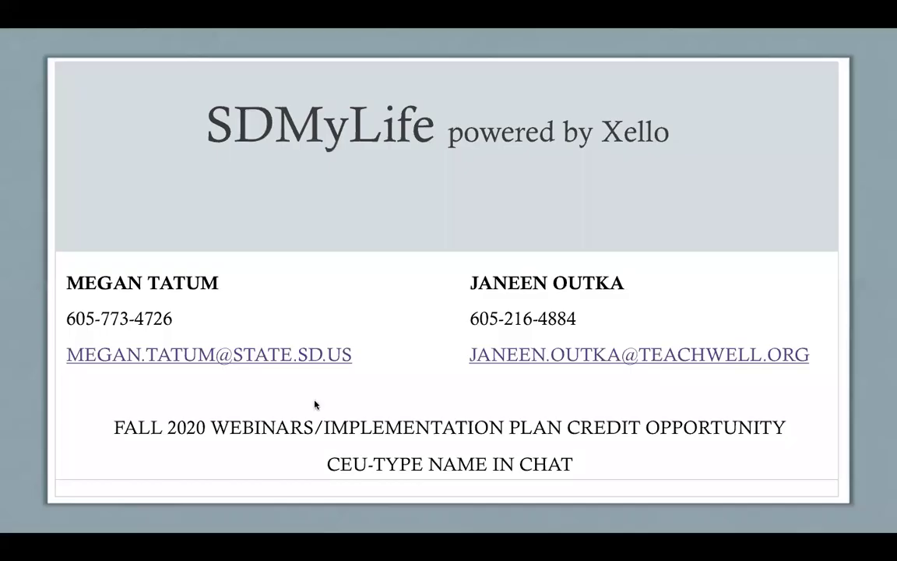